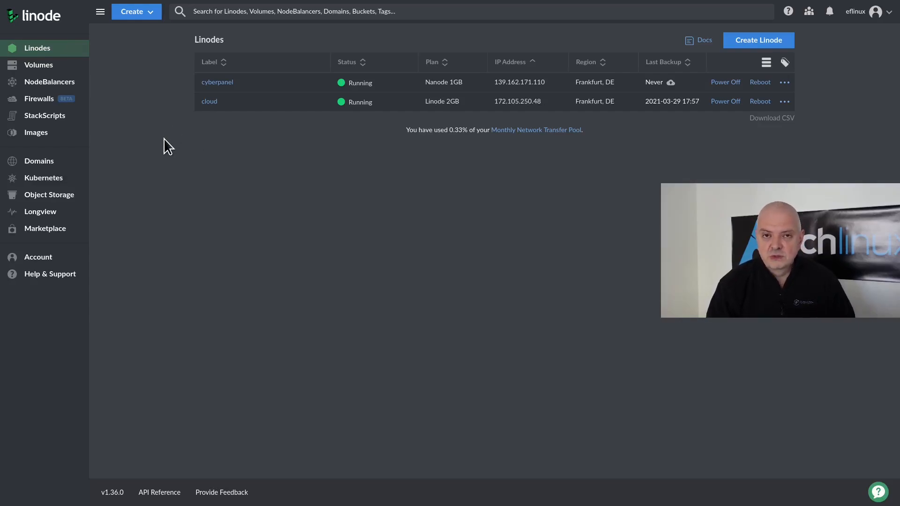
- Choose the CyberPanel Marketplace app with the Ubuntu 20.04 LTS image
left_click(29, 229)
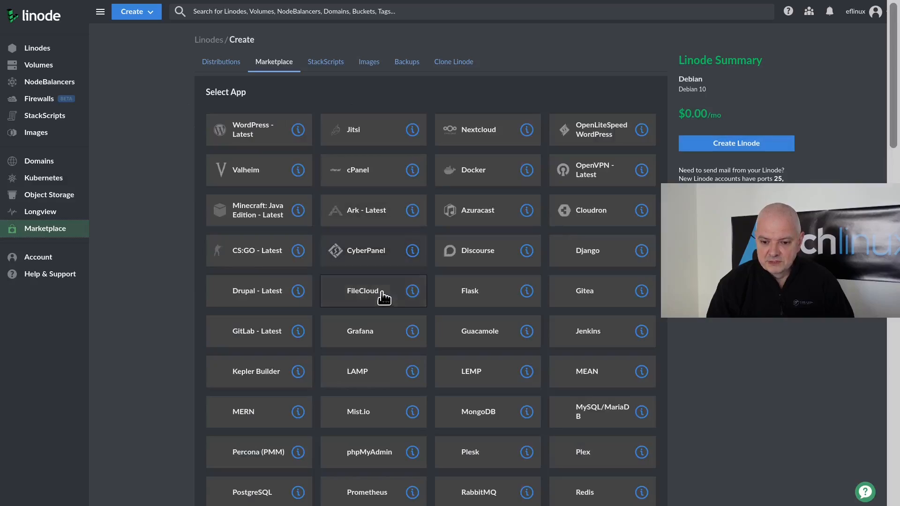
left_click(370, 258)
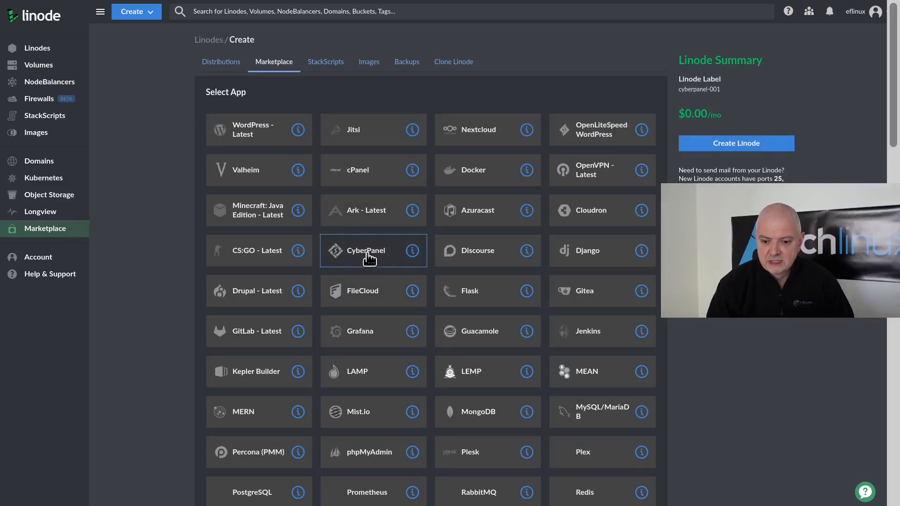
scroll(370, 258, "down", 8)
scroll(370, 258, "down", 4)
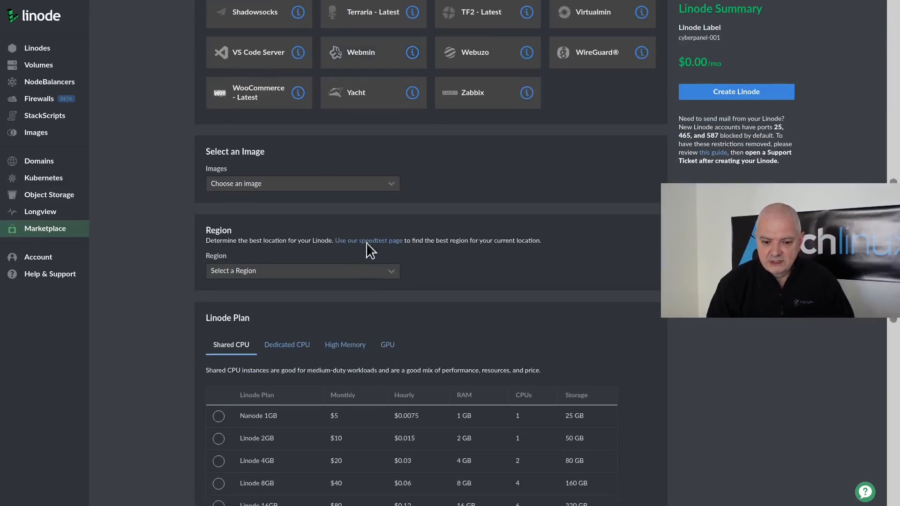
left_click(276, 187)
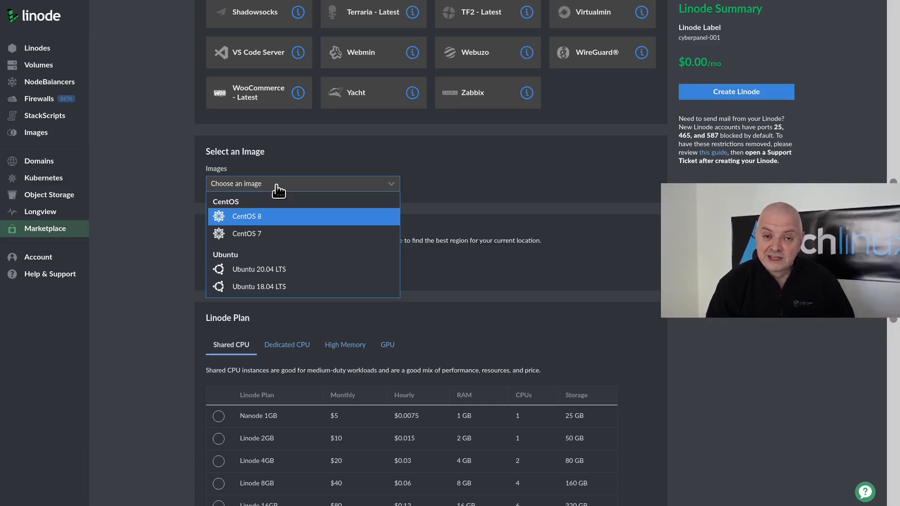
left_click(248, 271)
- Set the region to Frankfurt, DE and pick the Nanode 1GB plan
left_click(241, 271)
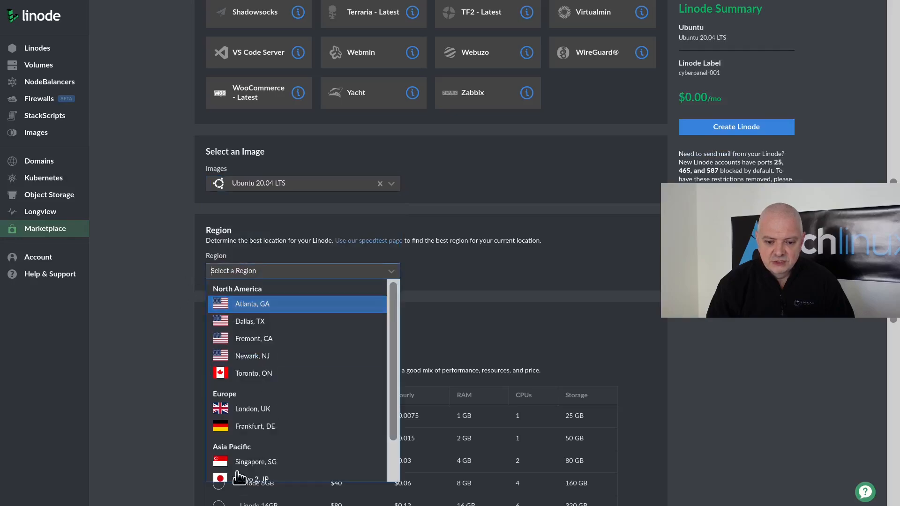
left_click(248, 427)
scroll(183, 390, "down", 5)
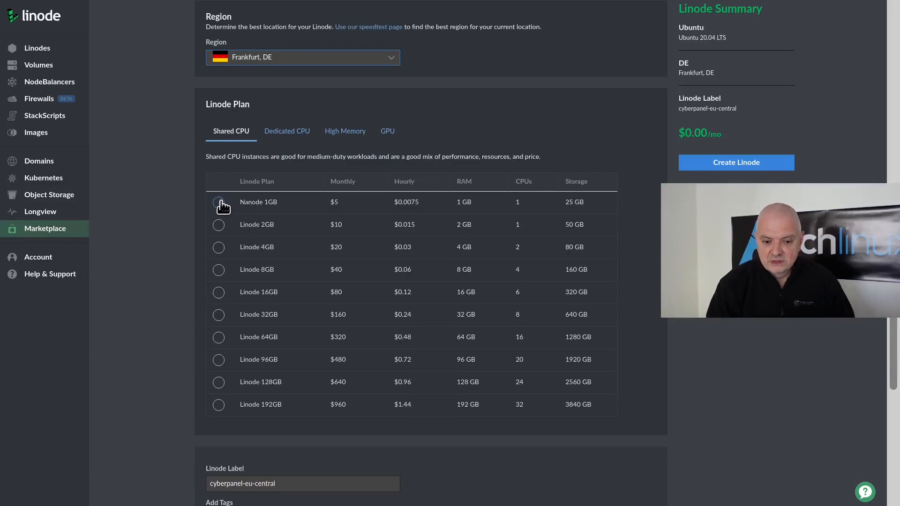
left_click(219, 203)
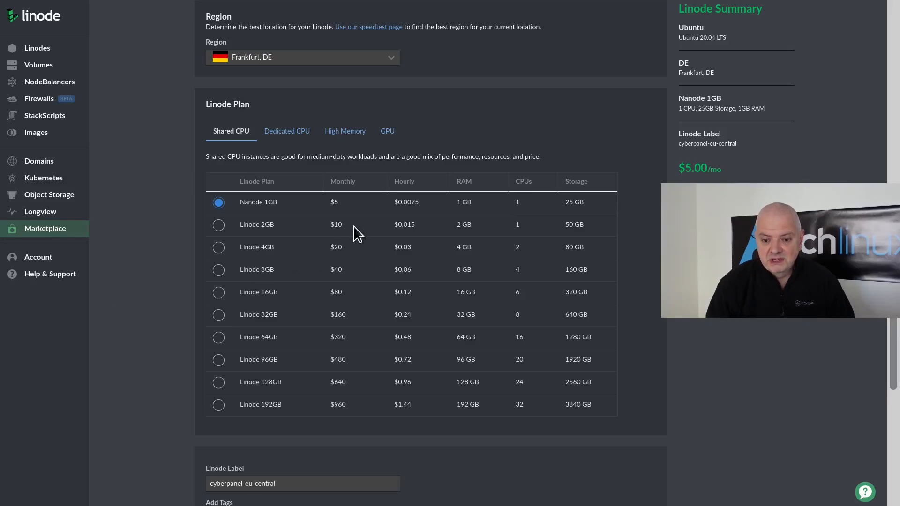
scroll(179, 353, "down", 5)
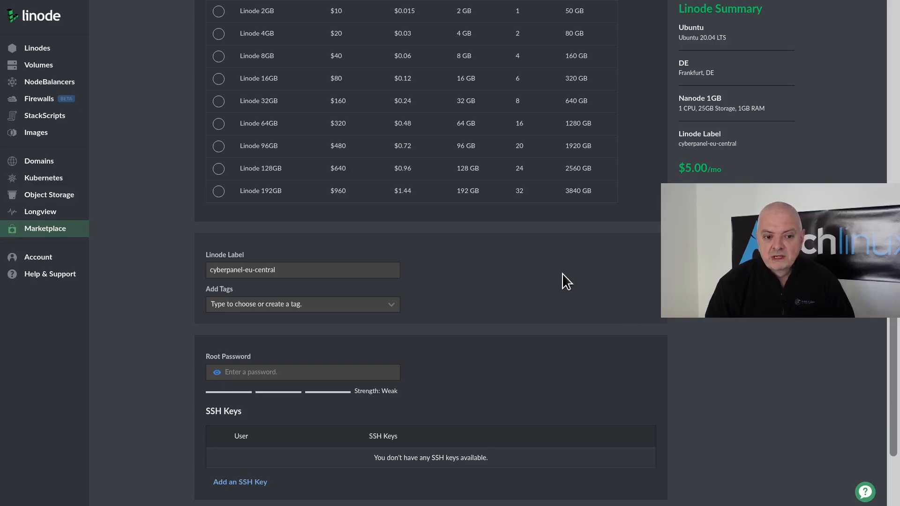
scroll(435, 238, "up", 5)
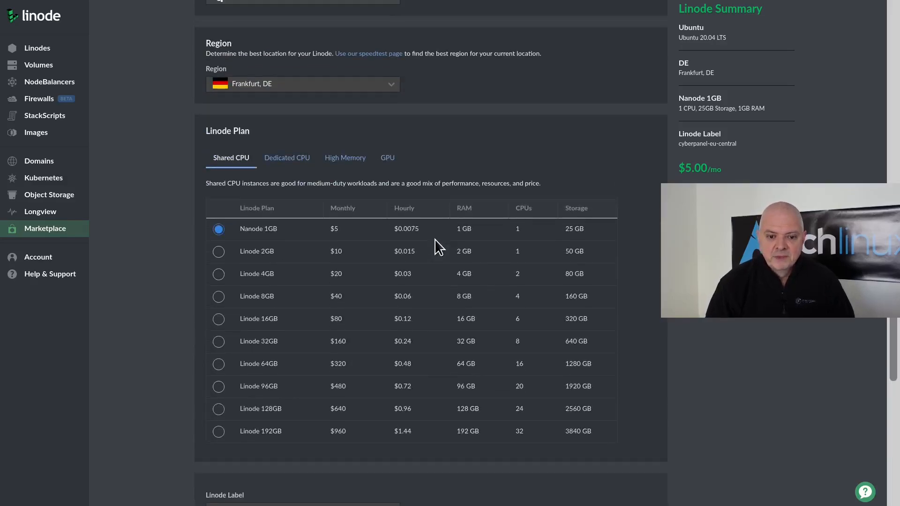
scroll(435, 239, "up", 20)
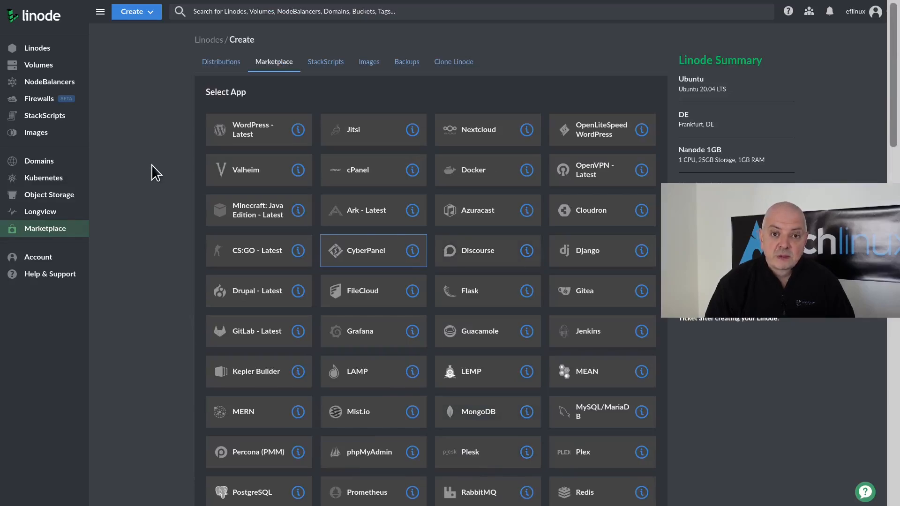
- Start a new plain Linode using the Ubuntu 20.04 LTS distribution
left_click(146, 13)
left_click(147, 35)
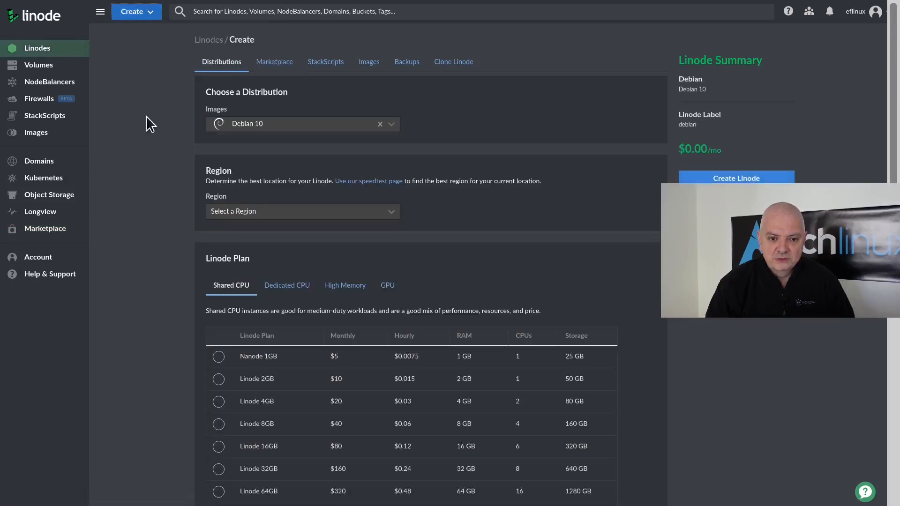
left_click(392, 124)
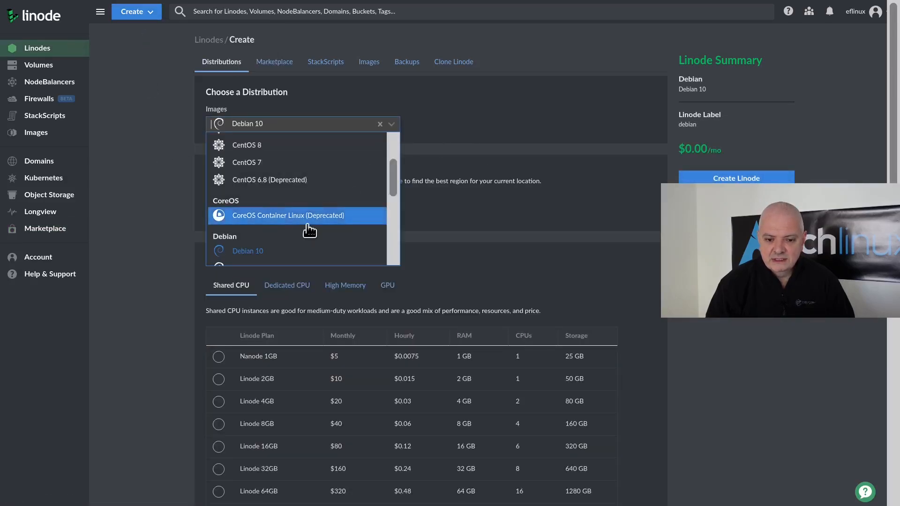
scroll(308, 227, "down", 5)
scroll(290, 202, "down", 3)
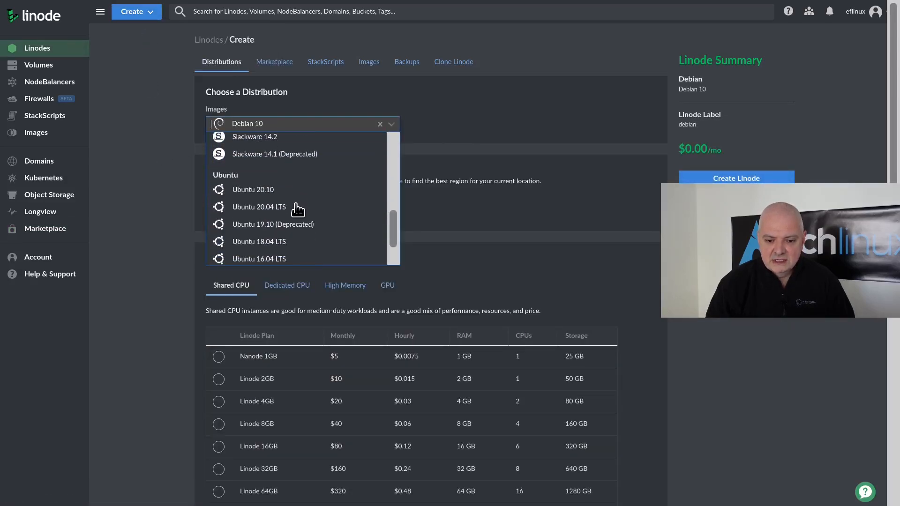
left_click(276, 212)
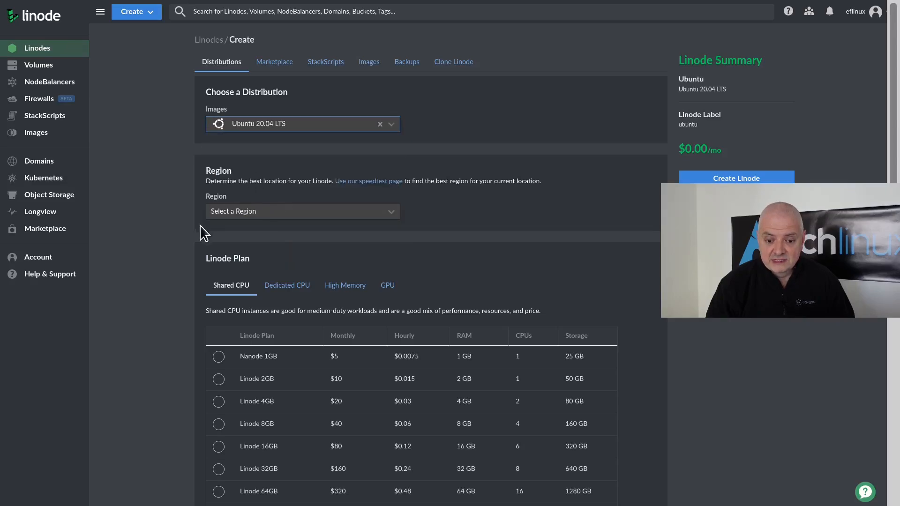
- Set the region to Frankfurt, DE and select the Nanode 1GB plan
left_click(289, 215)
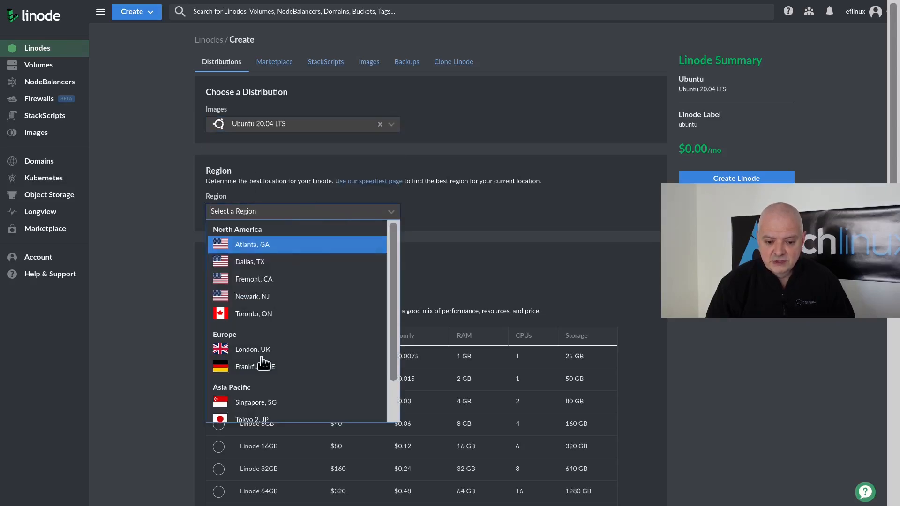
left_click(267, 371)
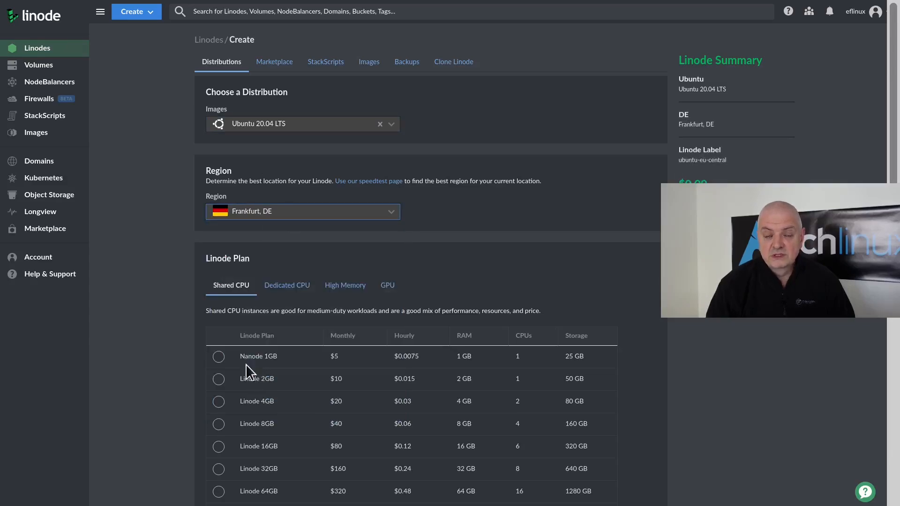
scroll(201, 301, "down", 3)
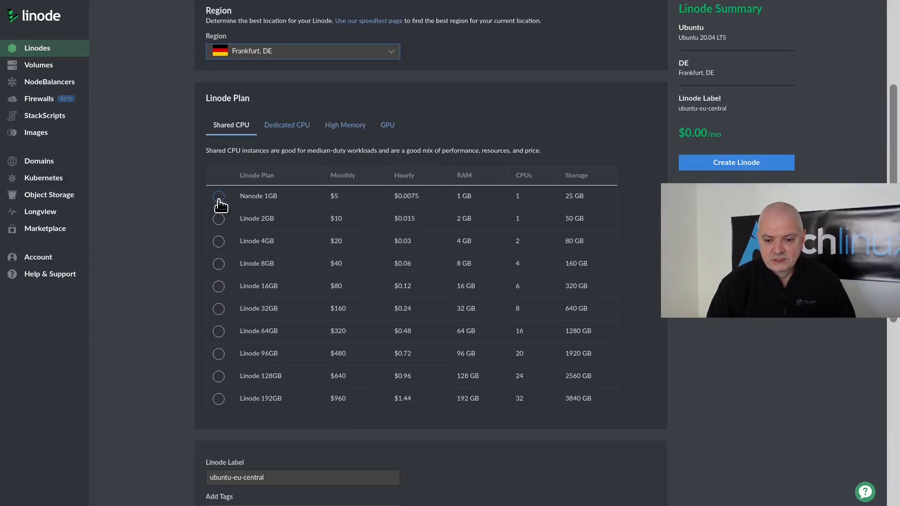
left_click(219, 199)
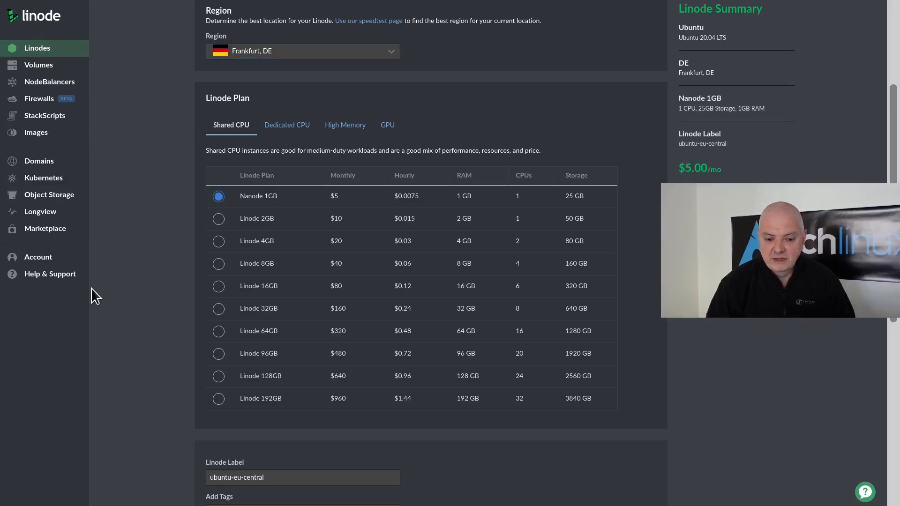
- Enter a root password for the new Linode
scroll(205, 330, "down", 2)
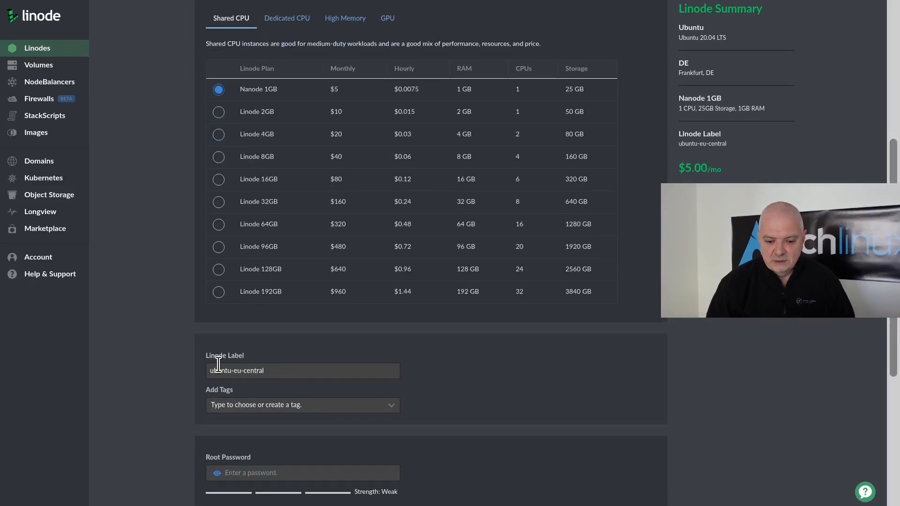
scroll(209, 364, "down", 3)
left_click(287, 314)
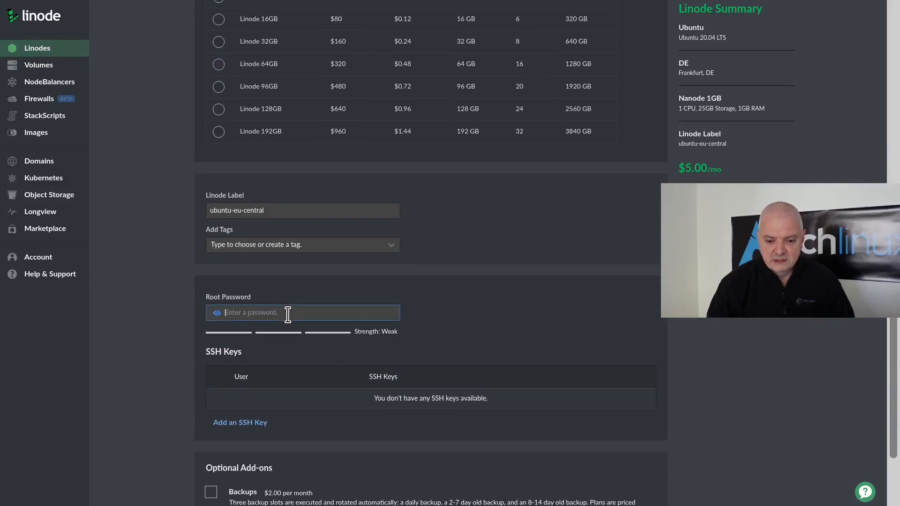
type("••••••••••")
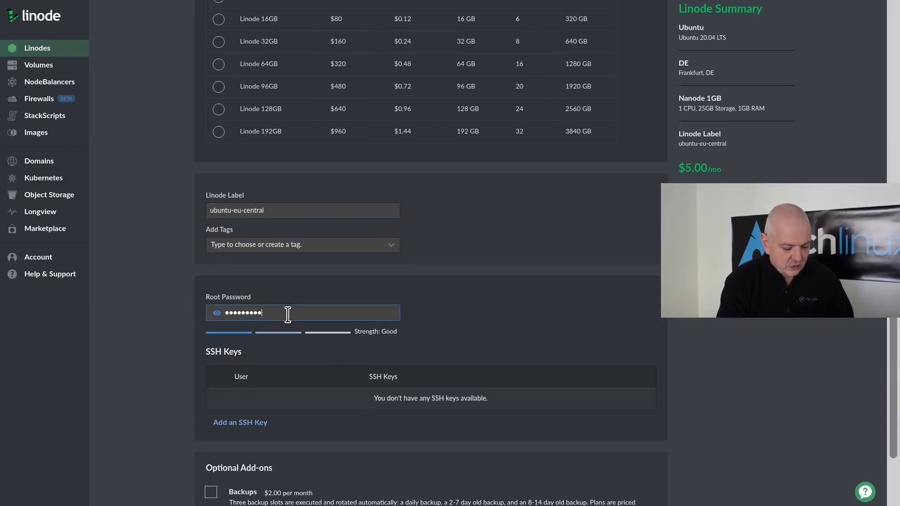
scroll(327, 429, "down", 2)
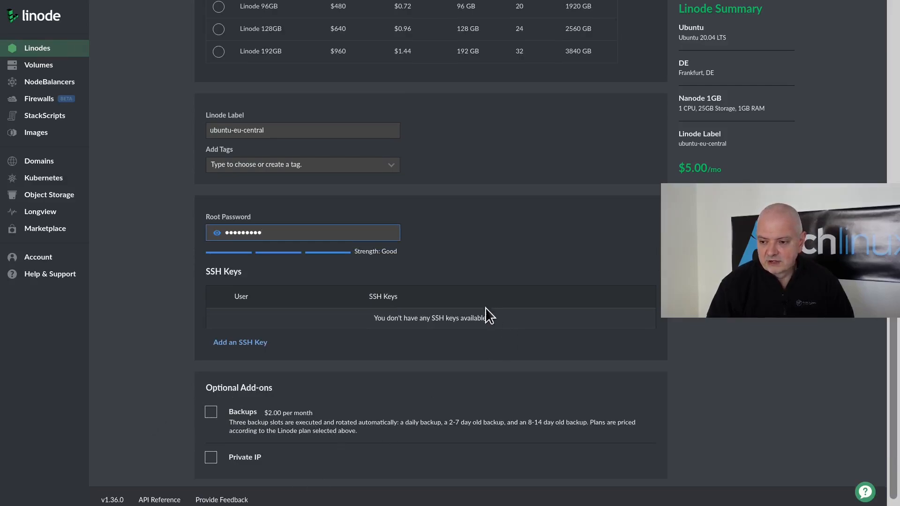
- Create the ubuntu-eu-central Linode and copy its SSH access command once it's running
left_click(513, 280)
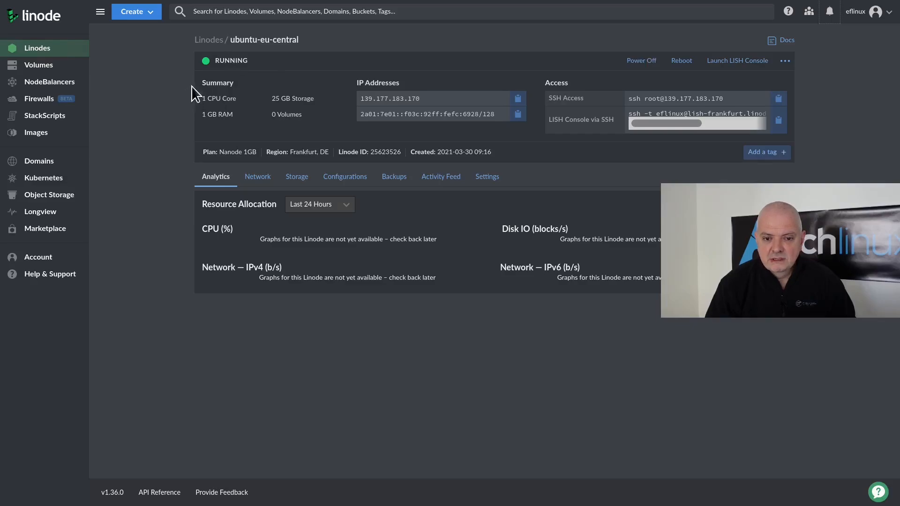
left_click(778, 98)
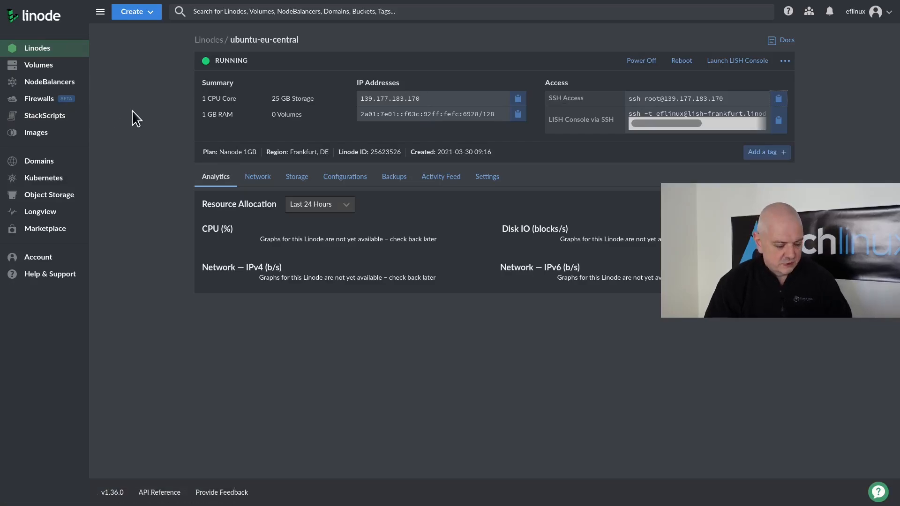
- Connect to the new server as root over SSH, accepting its host key
key("super+1")
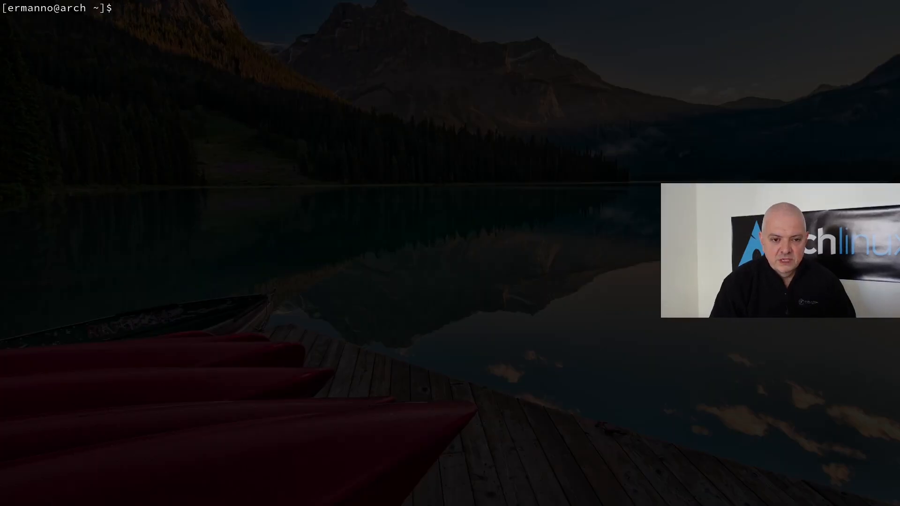
key("ctrl+shift+v")
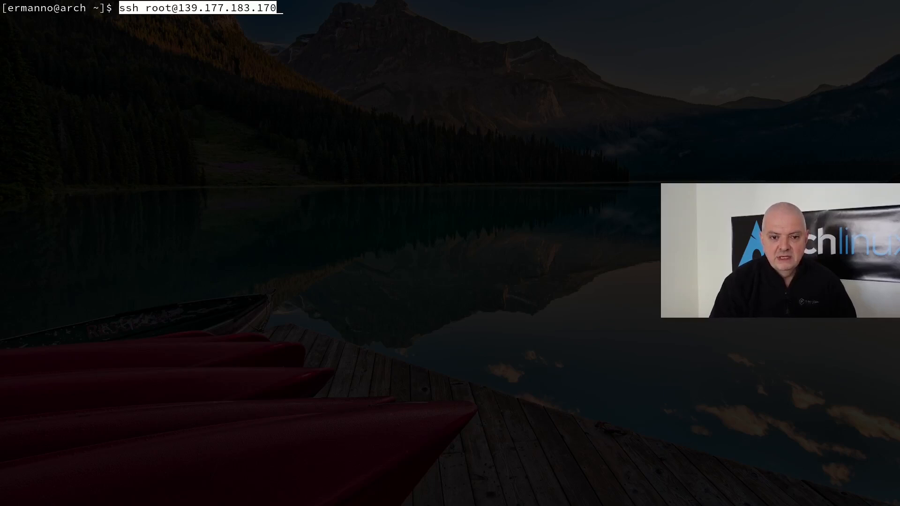
key("Return")
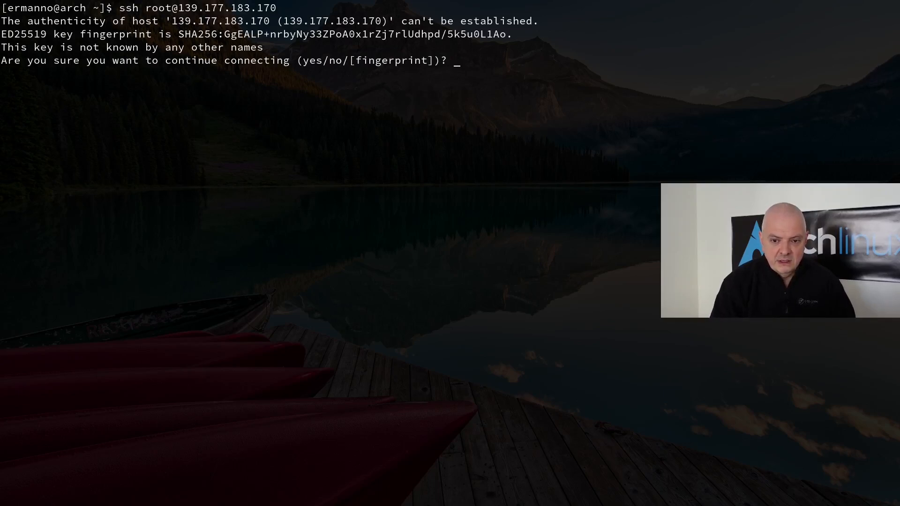
type("yes")
key("Return")
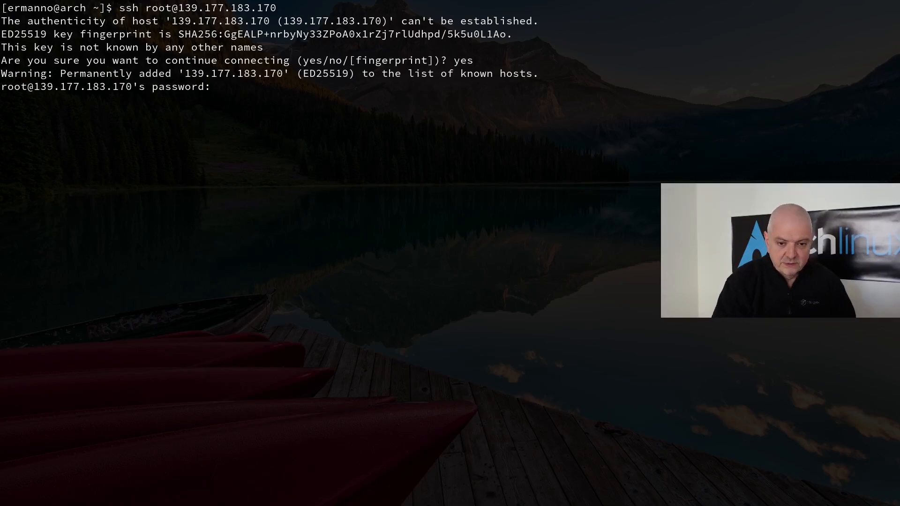
key("Return")
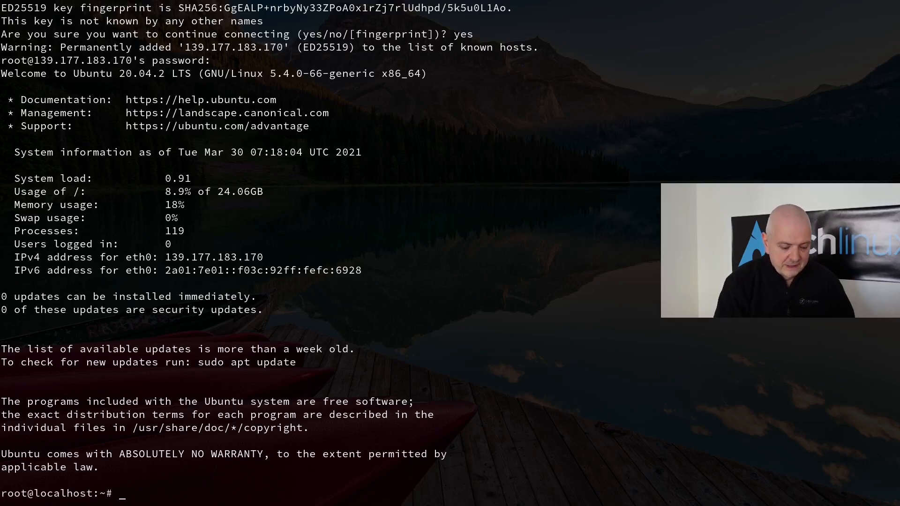
- Run apt update on a cleared screen, showing 28 upgradable packages
key("ctrl+l")
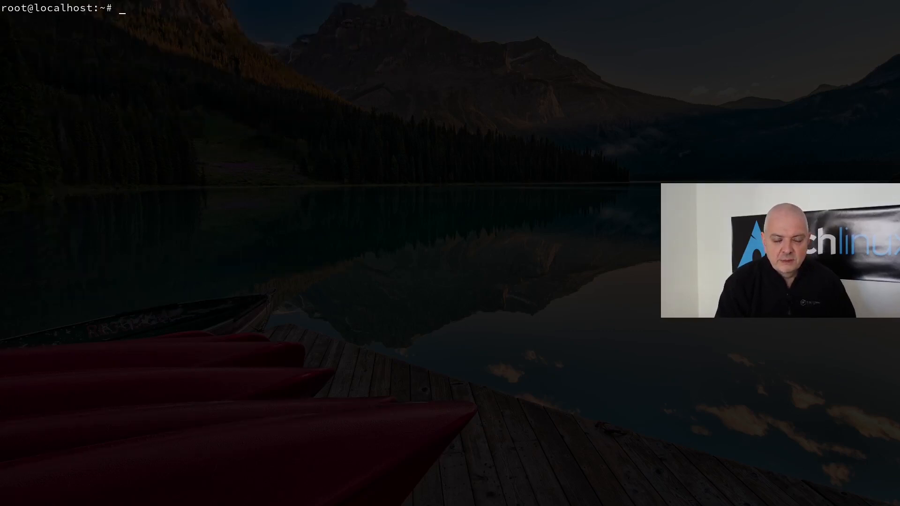
type("apt update")
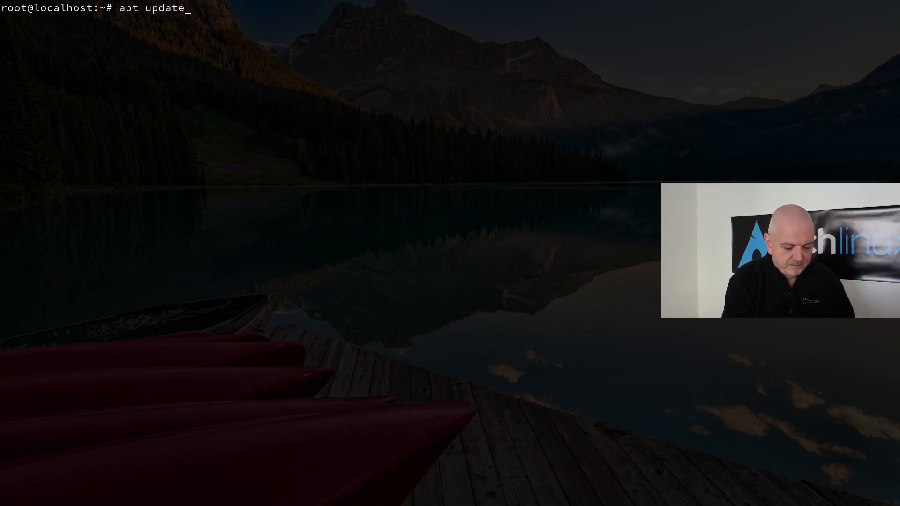
key("Return")
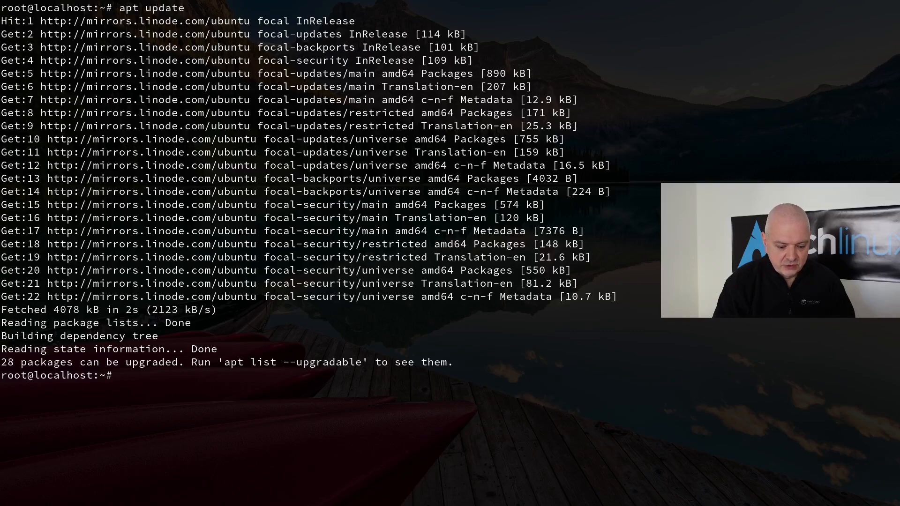
- Run apt dist-upgrade and confirm, installing all 28 upgrades including kernel 5.4.0-70
key("ctrl+l")
type("apt dus")
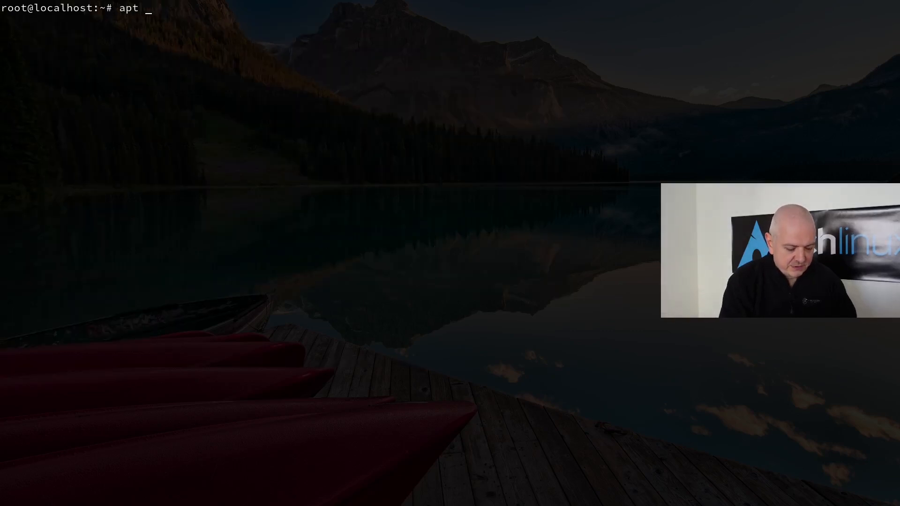
key("BackSpace")
key("BackSpace")
type("ist")
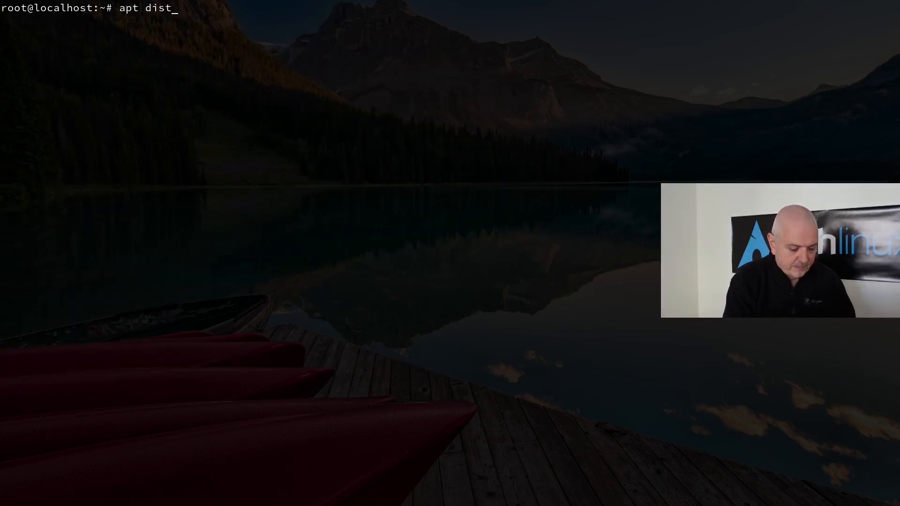
type("-upgrade")
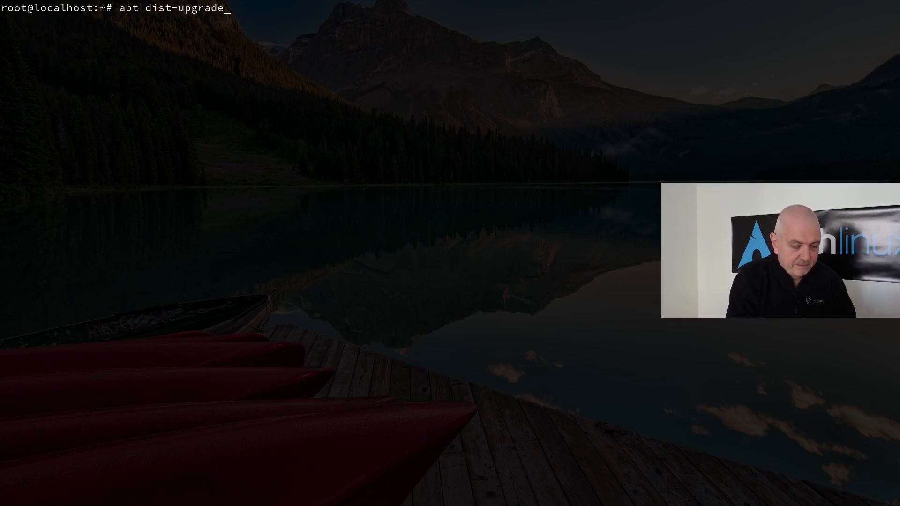
key("Return")
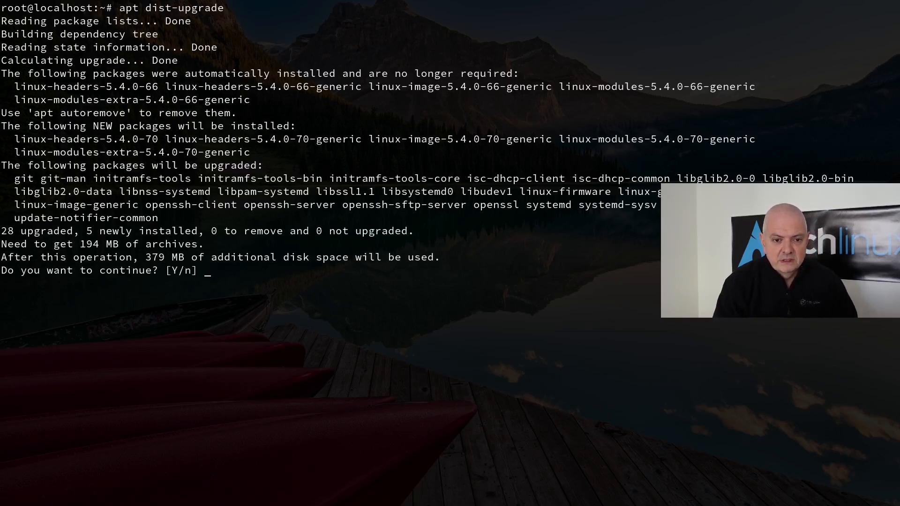
key("Return")
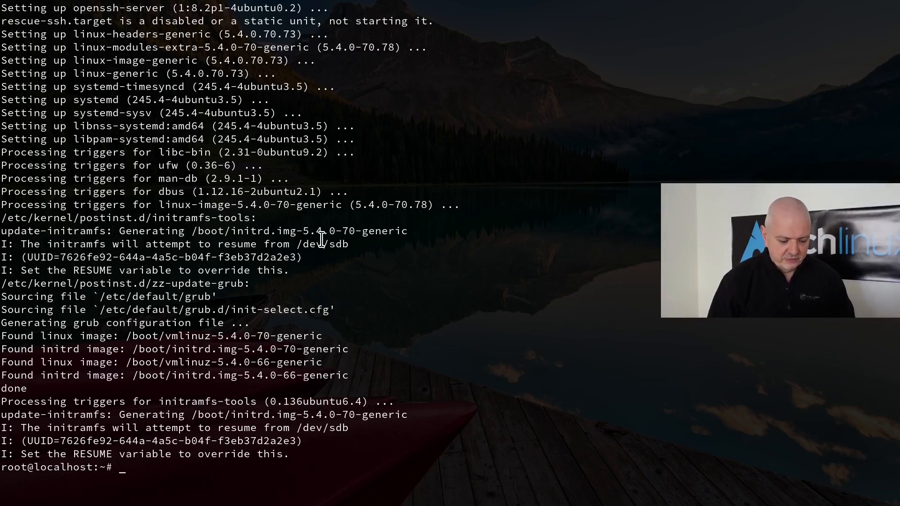
key("ctrl+l")
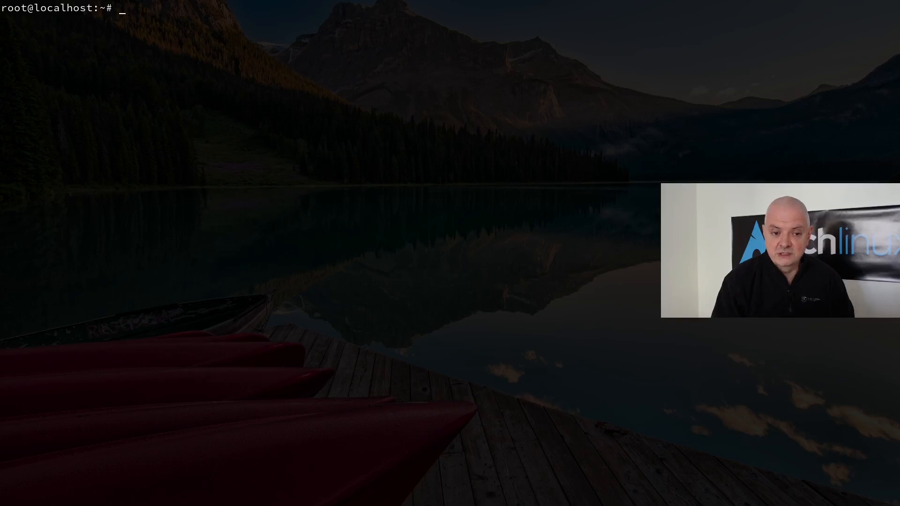
- Add a new user with adduser, giving it a password and the user's full name
type("adduse")
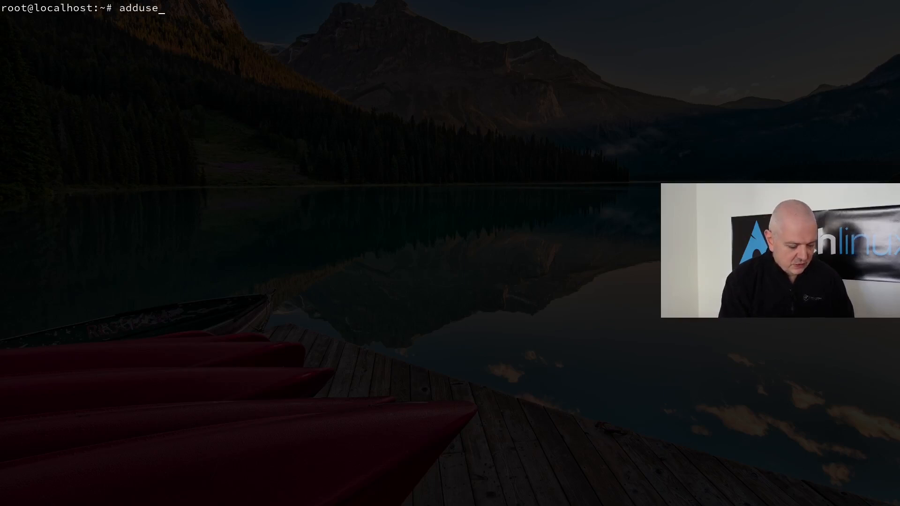
type("r ermanno")
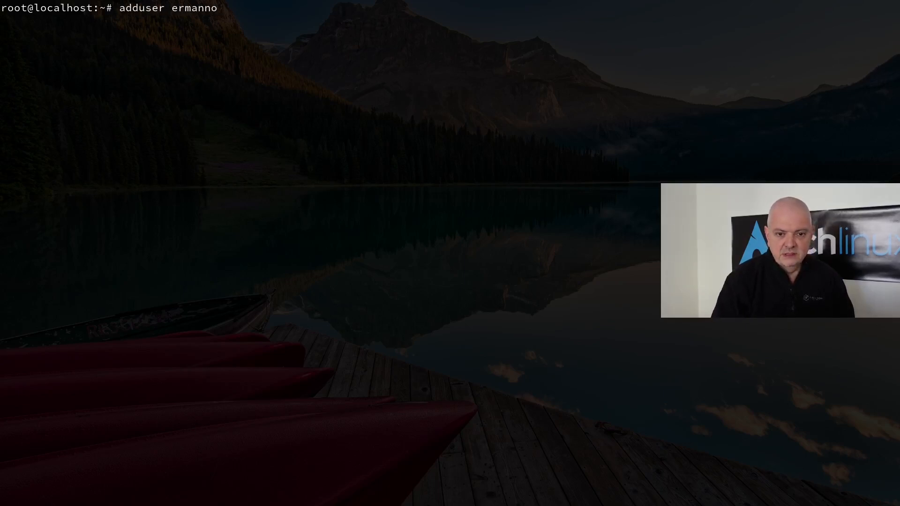
key("Return")
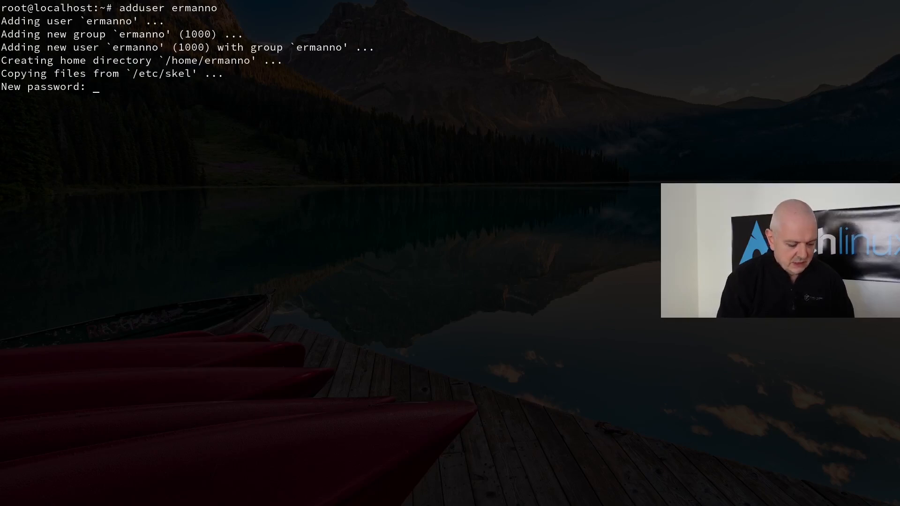
key("Return")
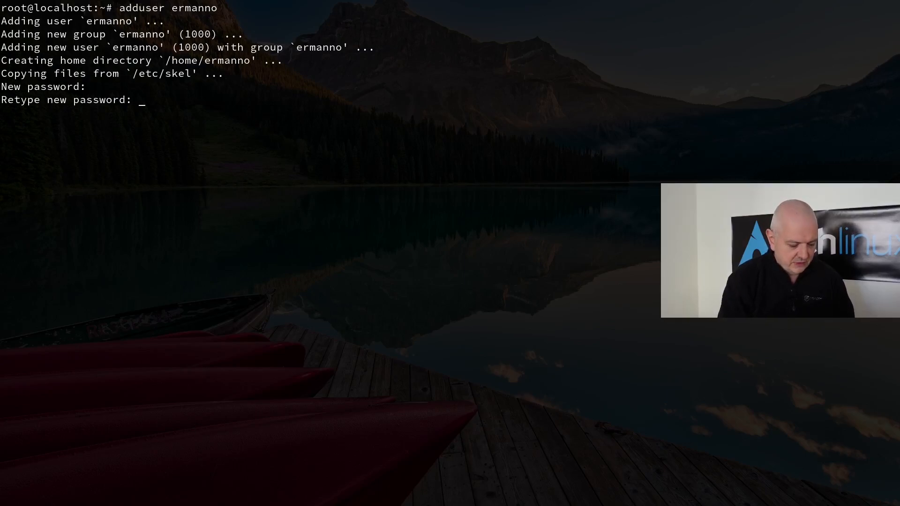
key("Return")
type("Er")
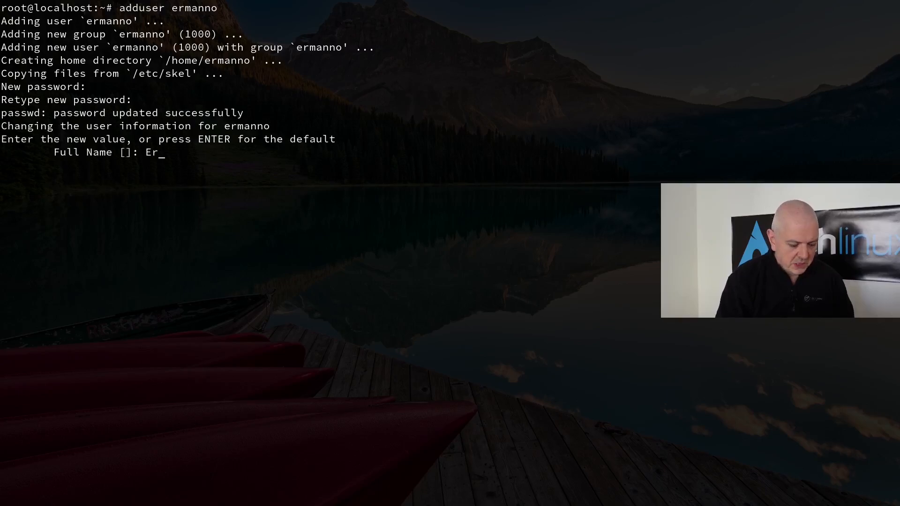
type("manno Ferrar")
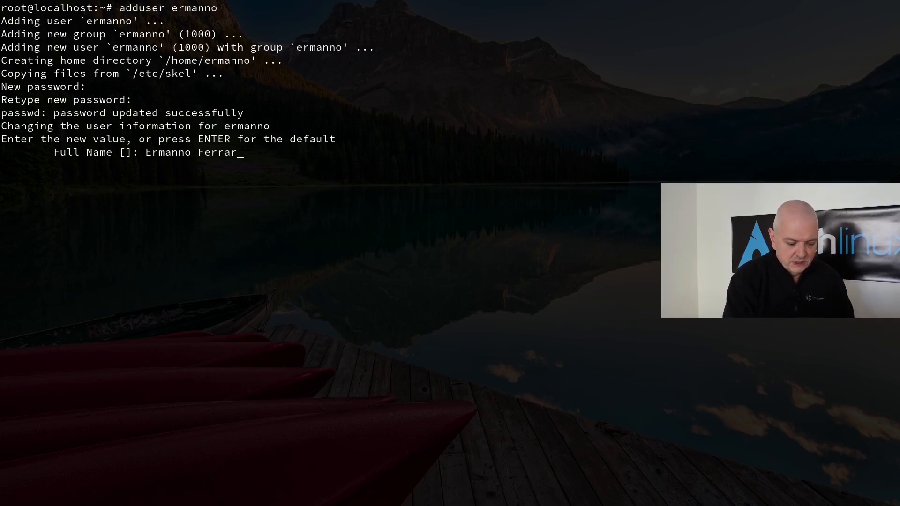
type("i")
key("Return")
key("Return")
key("Return")
key("Return")
key("Return")
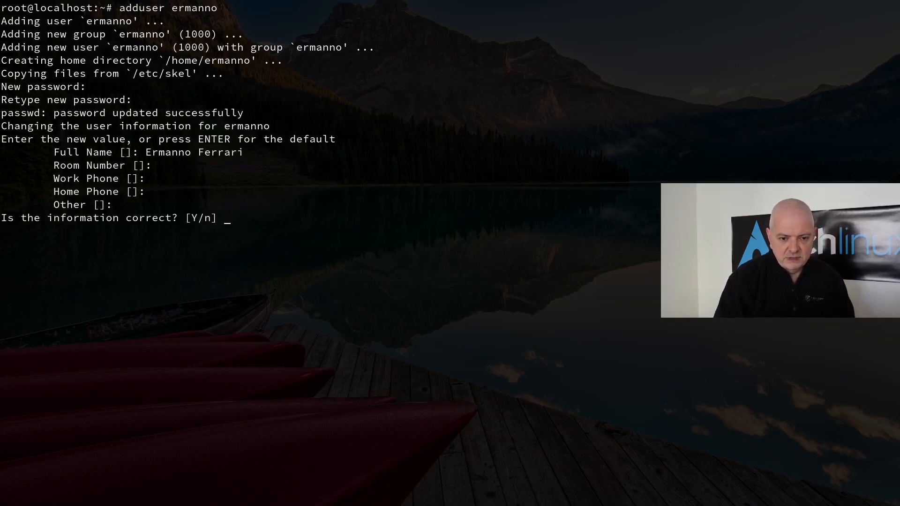
key("Return")
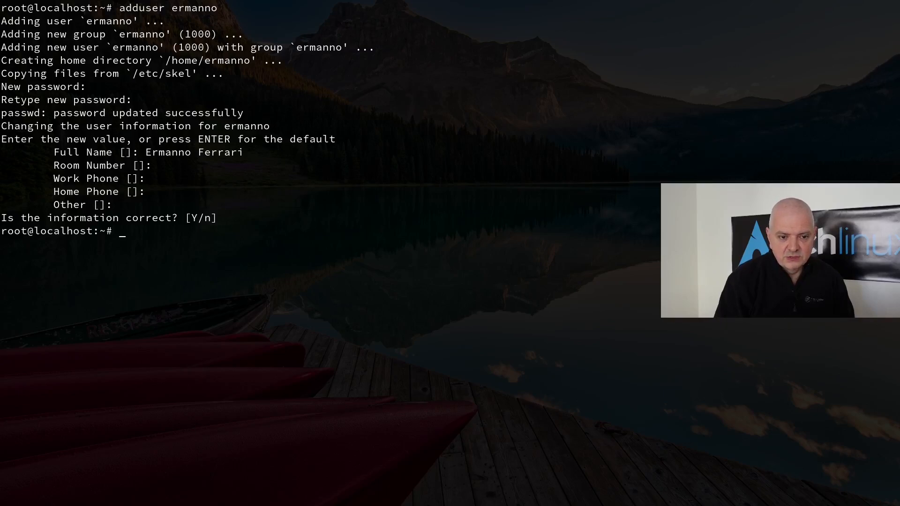
key("ctrl+l")
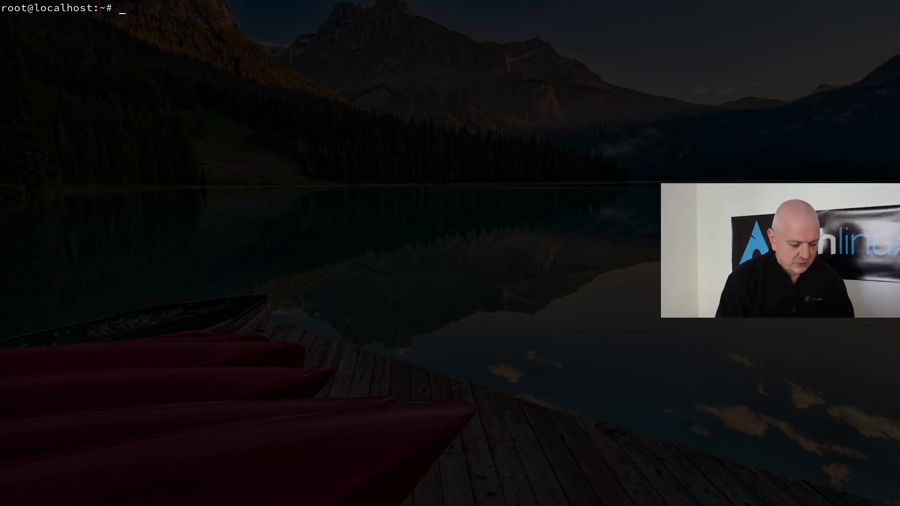
- Set the server hostname to eflinx and open /etc/hosts in nano
type("hostnam")
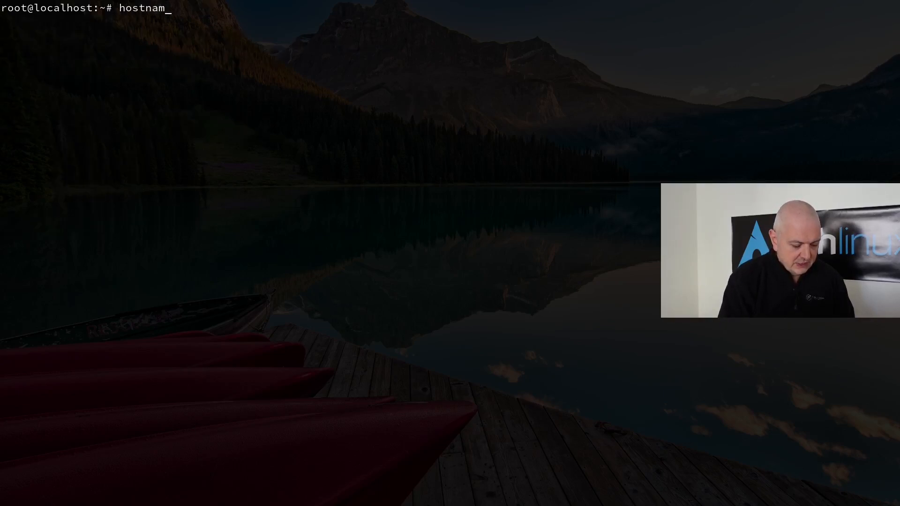
type("ectl ")
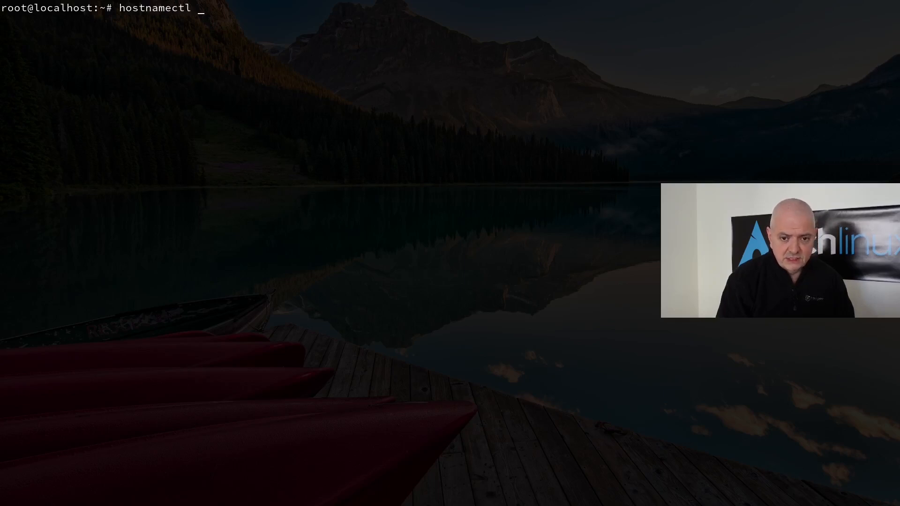
type("set-hos")
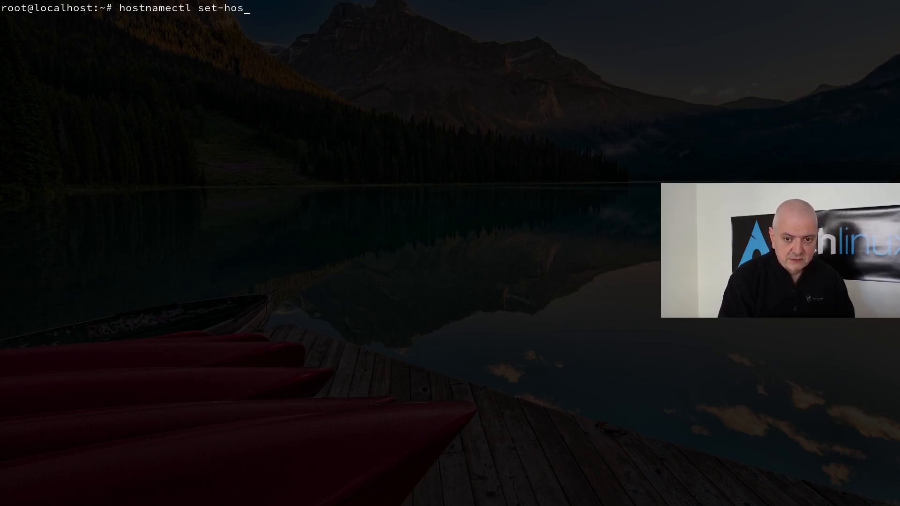
type("tname ")
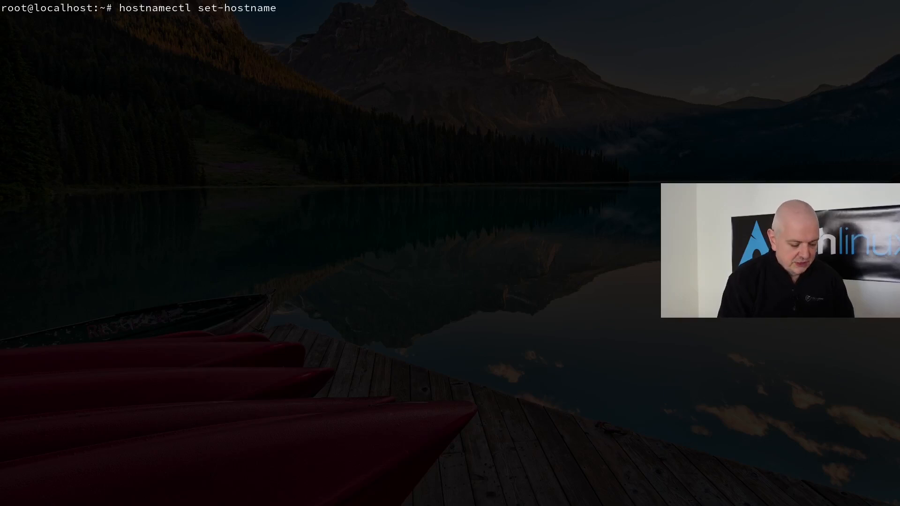
type("eflinx")
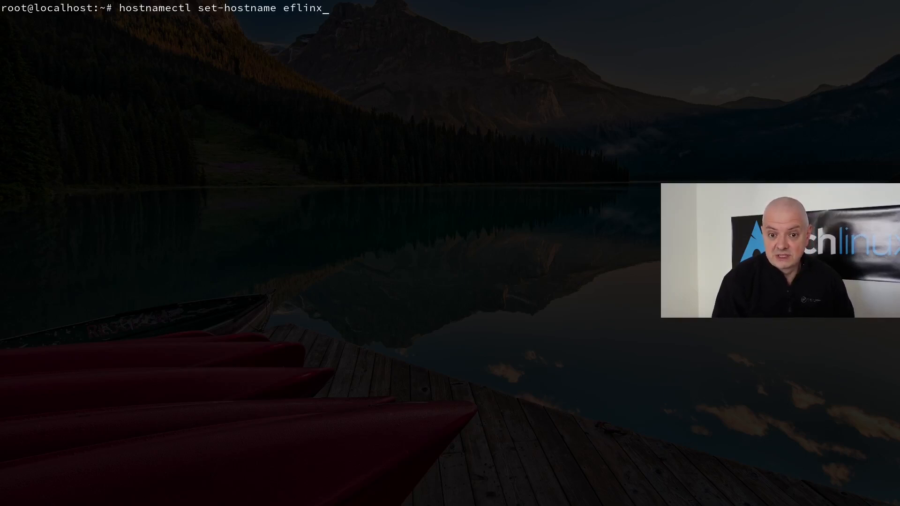
key("Return")
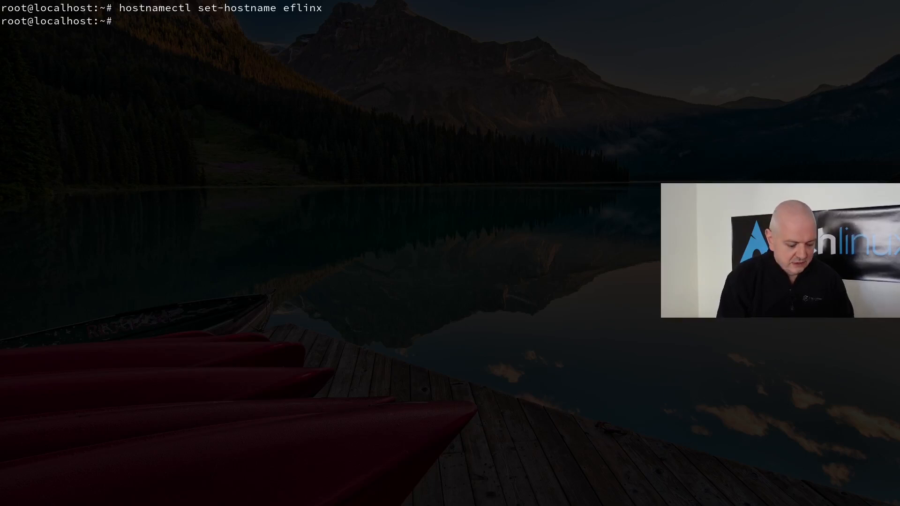
type("nano /etc/hosts")
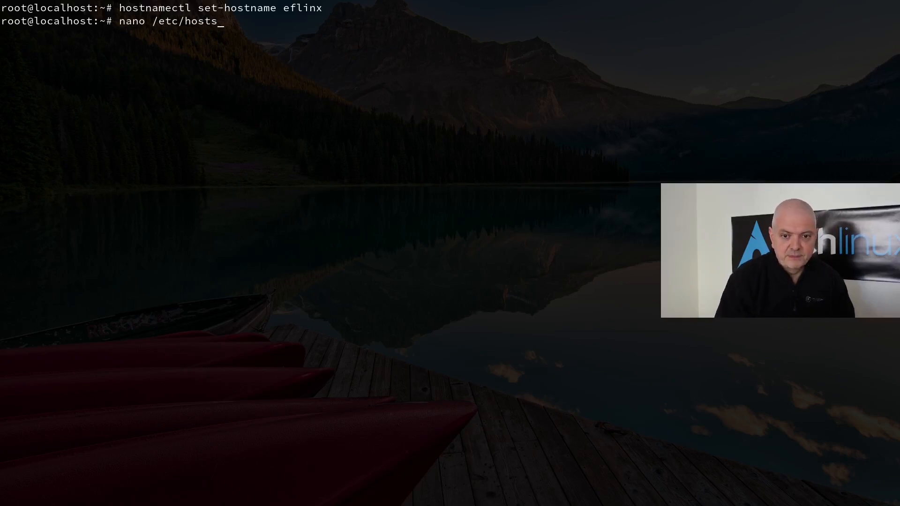
key("Return")
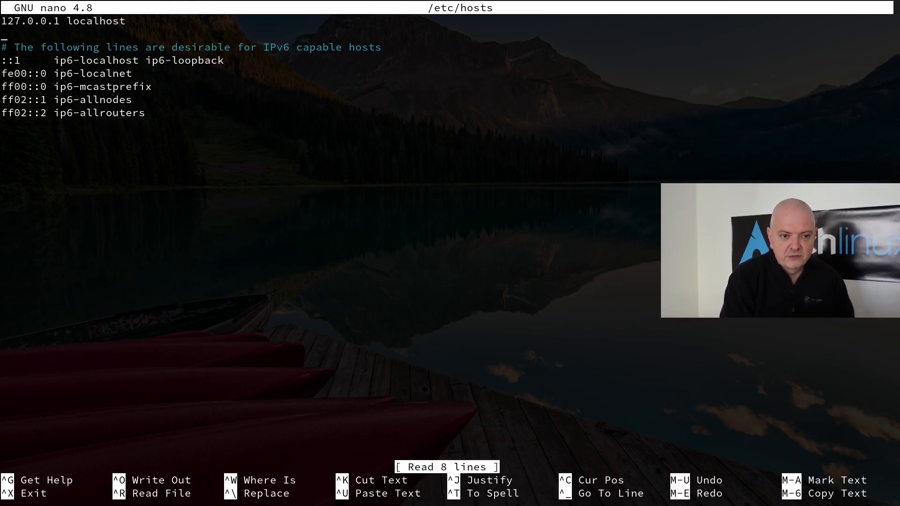
- Add a line mapping 139.177.183.170 to eflinx.xyz and save /etc/hosts
key("Down")
key("ctrl+shift+v")
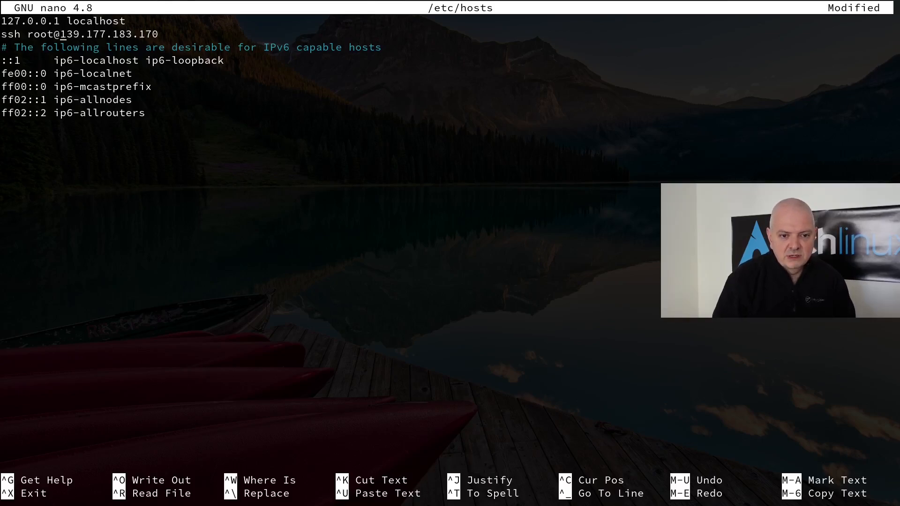
key("ctrl+Left")
key("ctrl+Left")
key("ctrl+Left")
key("ctrl+Left")
key("BackSpace")
key("BackSpace")
key("BackSpace")
key("BackSpace")
key("BackSpace")
key("BackSpace")
key("BackSpace")
key("BackSpace")
key("BackSpace")
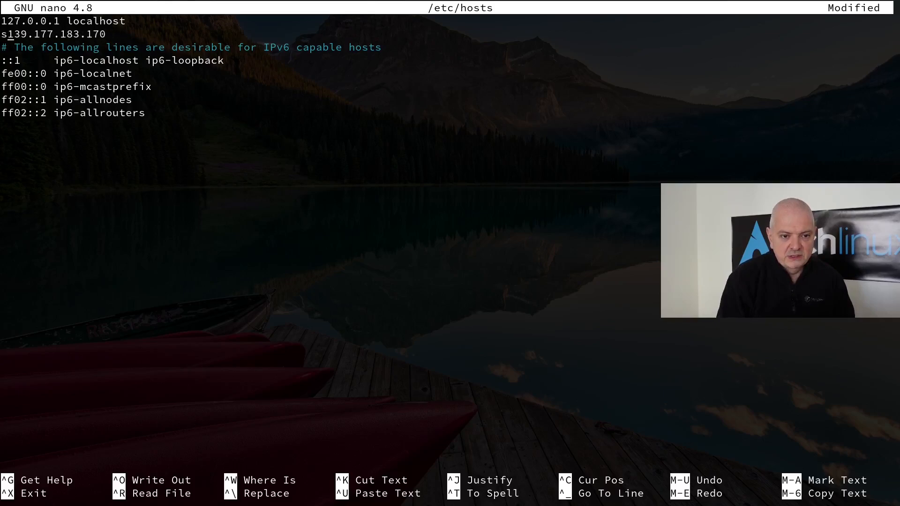
key("End")
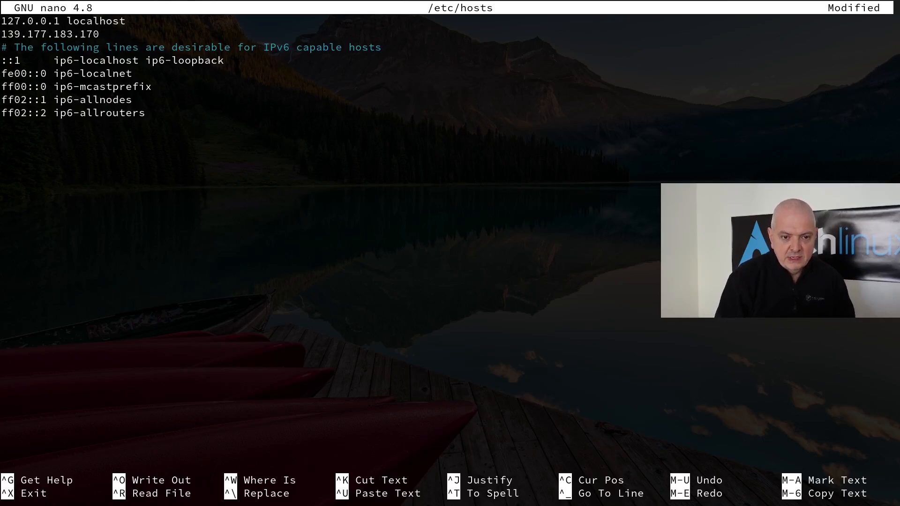
type("efli")
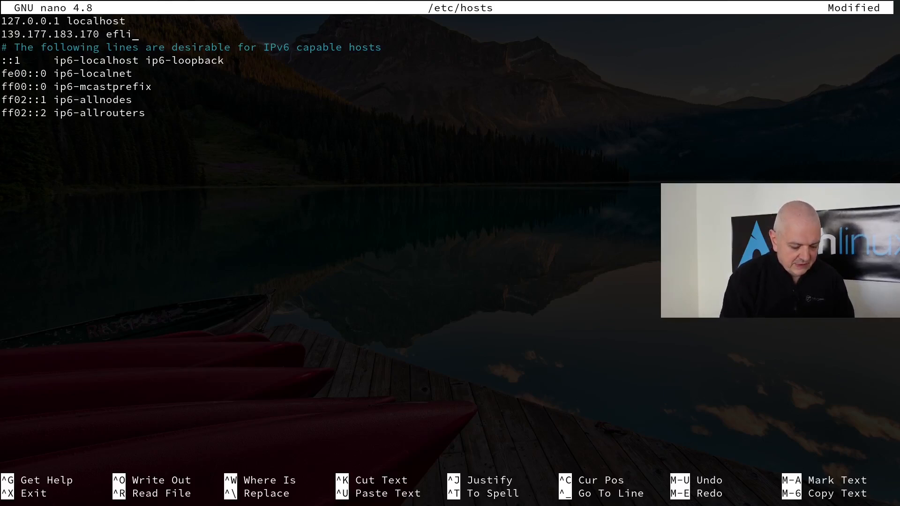
type("nx.xyz")
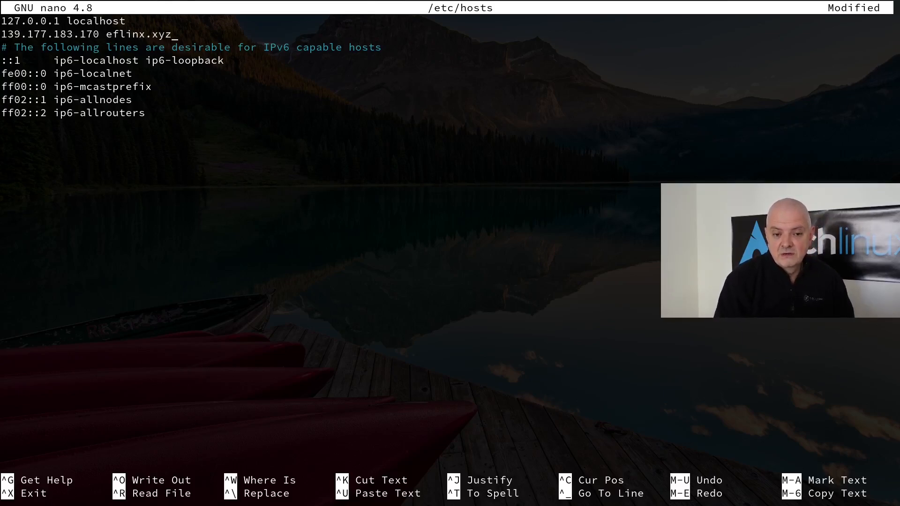
key("ctrl+o")
key("Return")
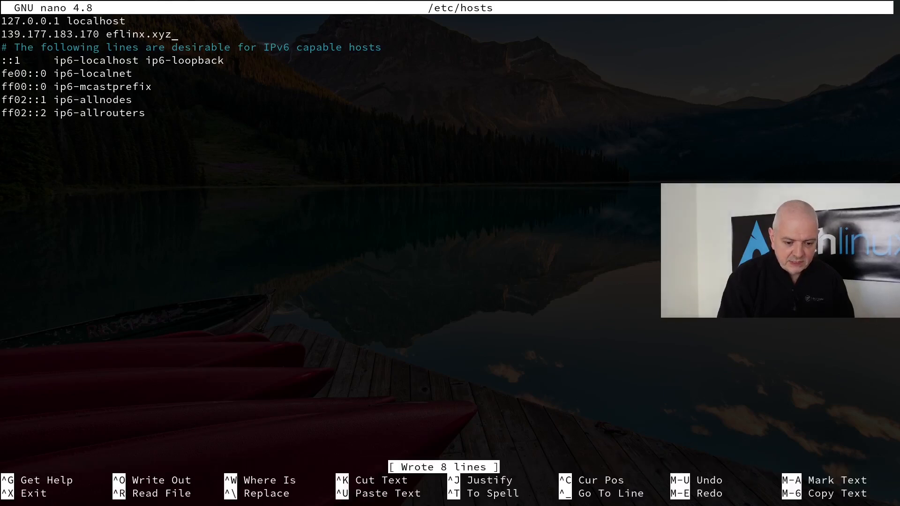
- Close nano and read the 'Installing CyberPanel!' section of the docs
key("ctrl+x")
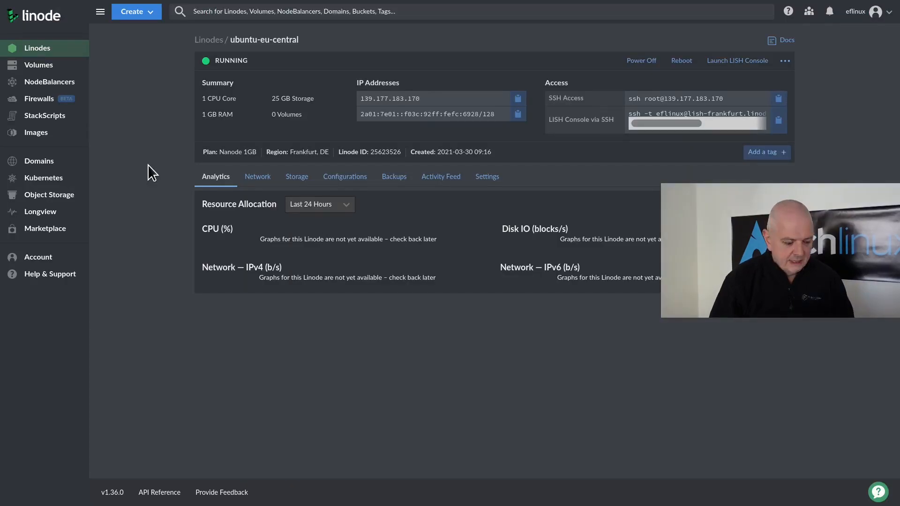
key("alt+Tab")
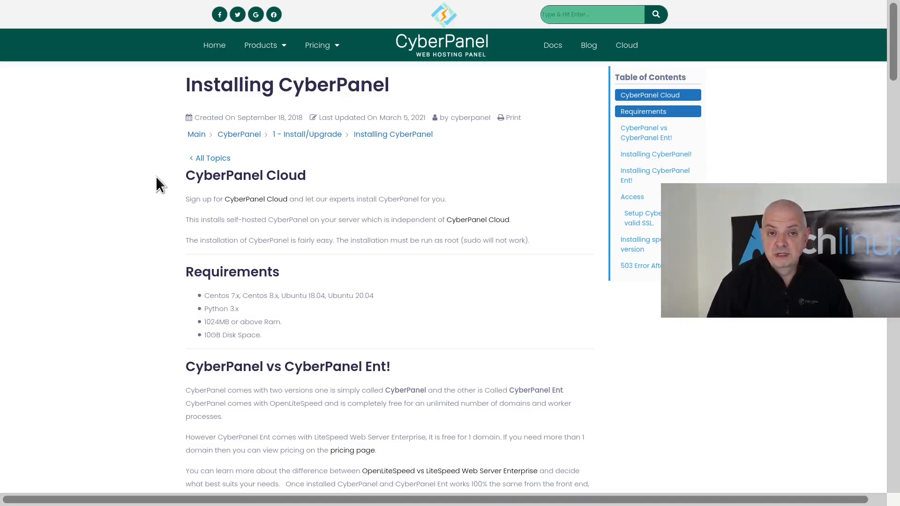
scroll(186, 182, "down", 2)
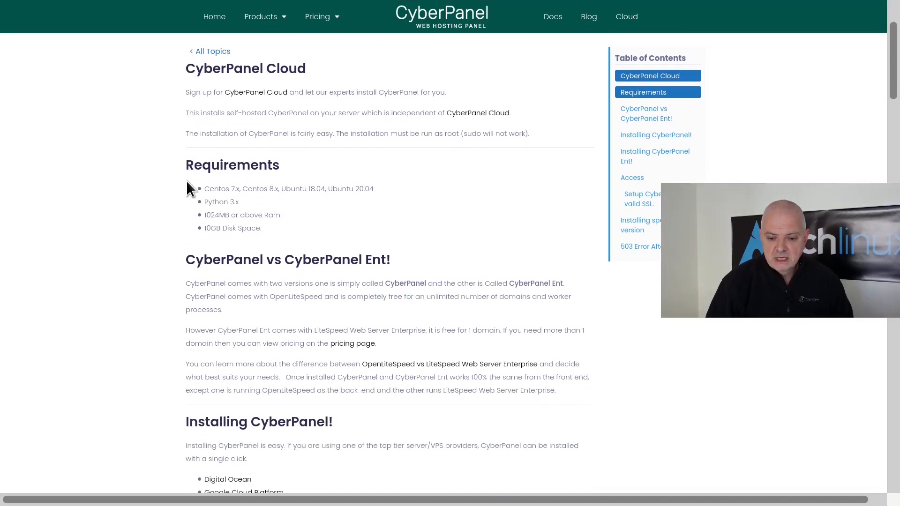
scroll(181, 177, "down", 7)
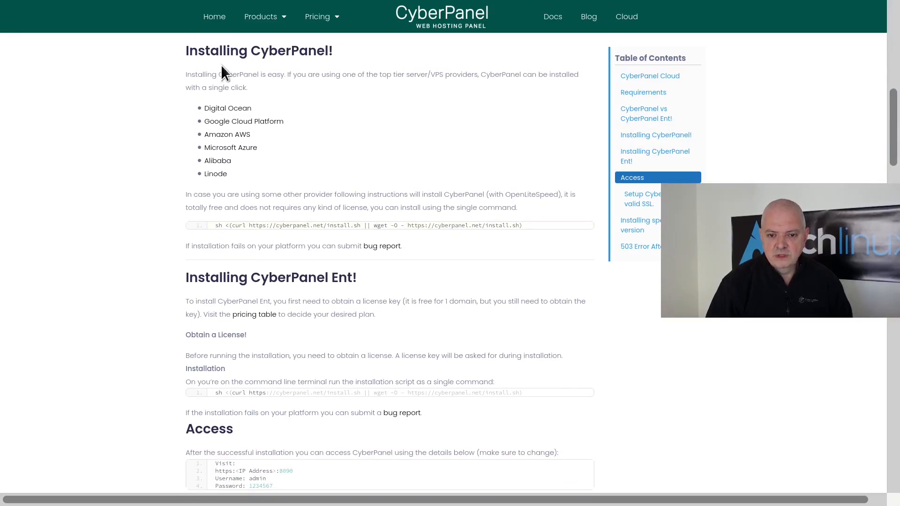
scroll(221, 68, "up", 1)
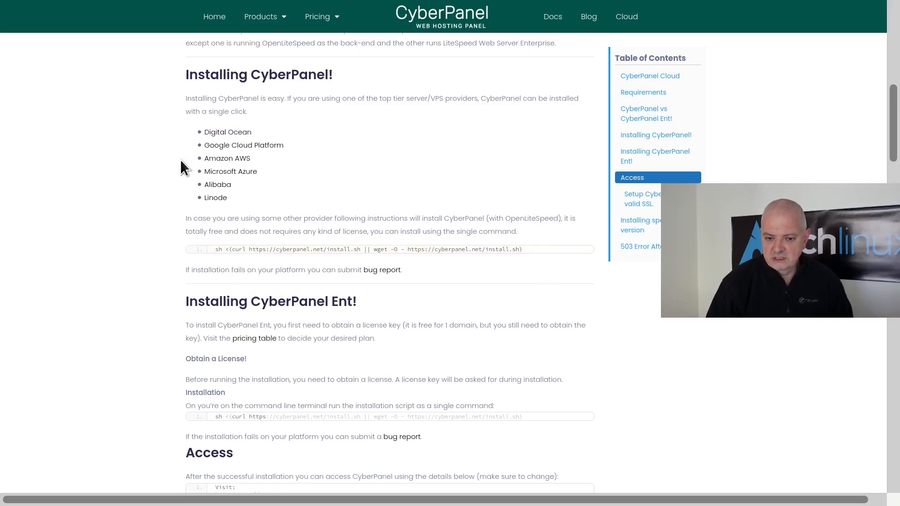
key("alt+Tab")
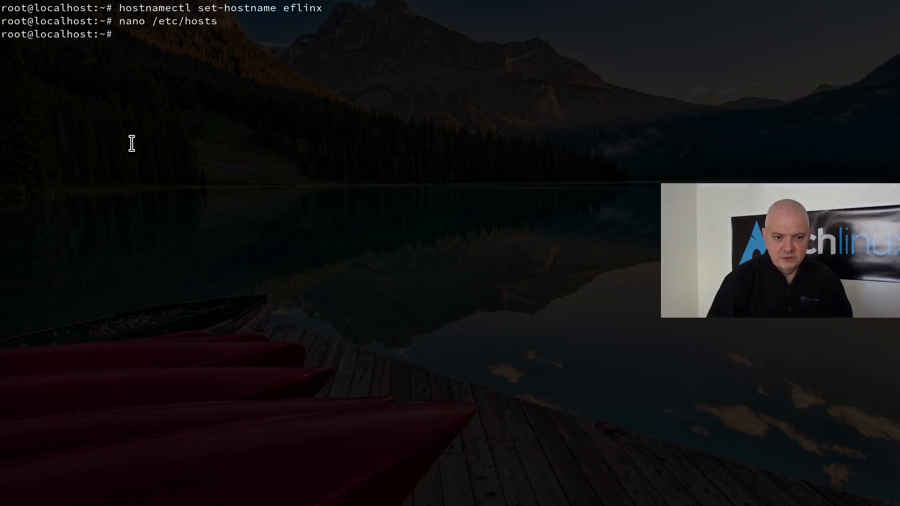
- Run the install.sh script, choosing OpenLiteSpeed, full installation and local MySQL
key("ctrl+shift+v")
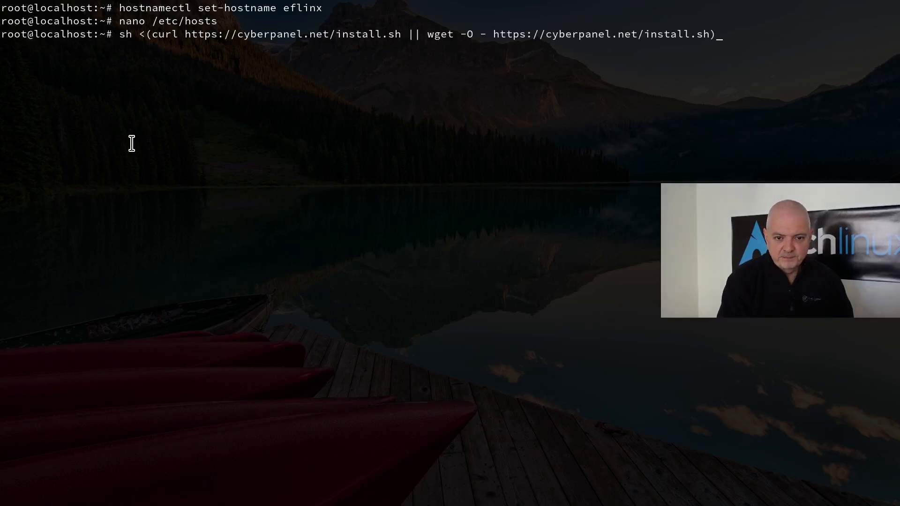
key("Return")
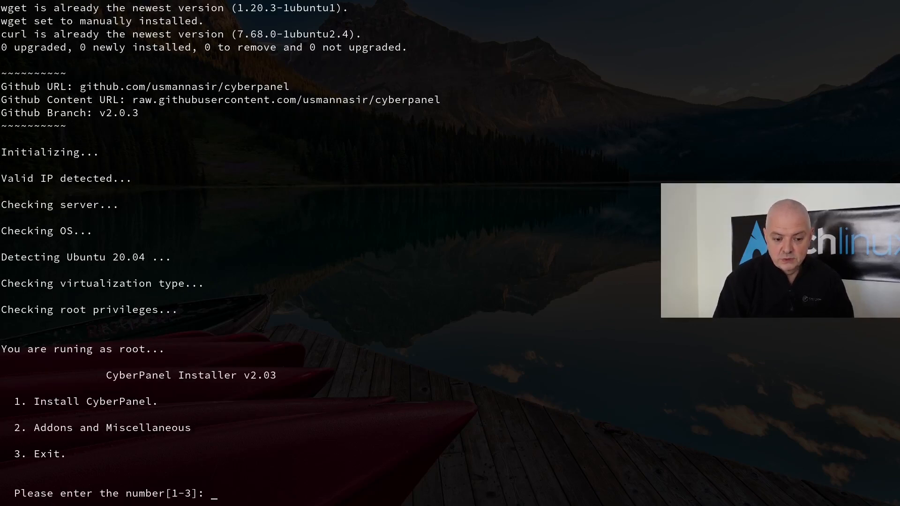
type("1")
key("Return")
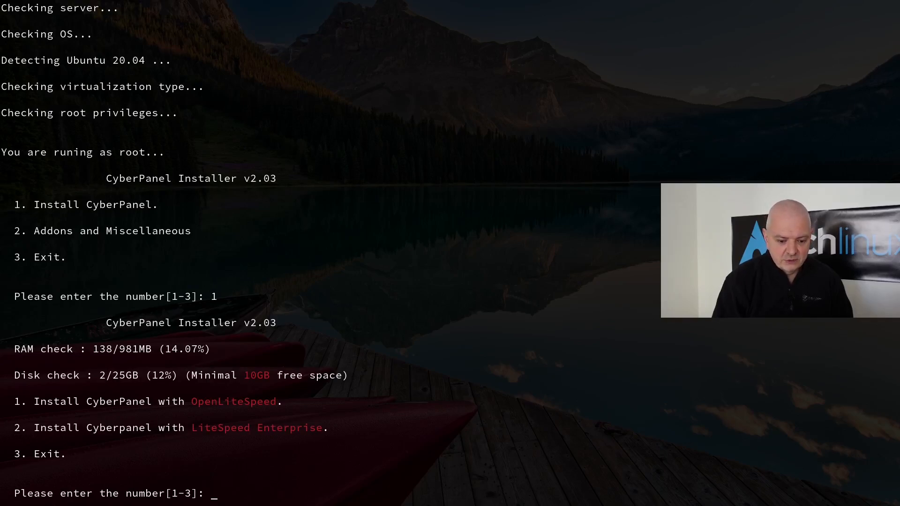
type("1")
key("Return")
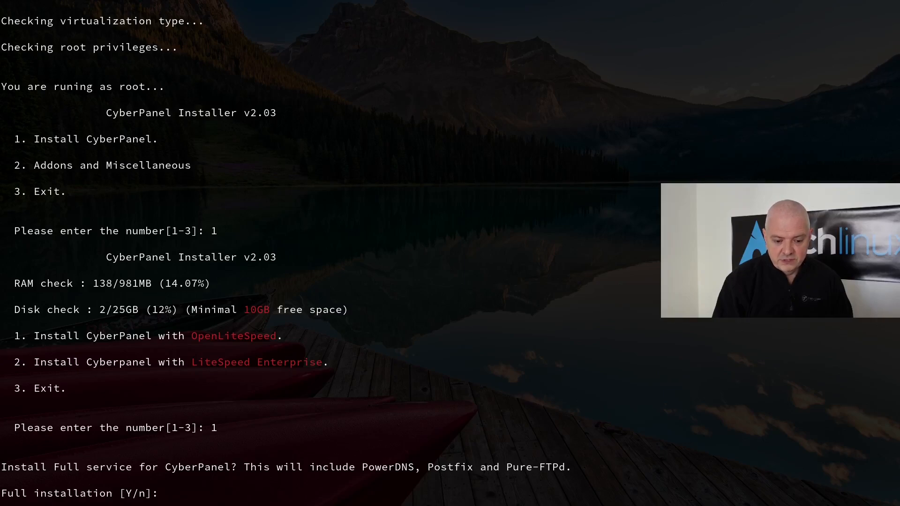
key("Return")
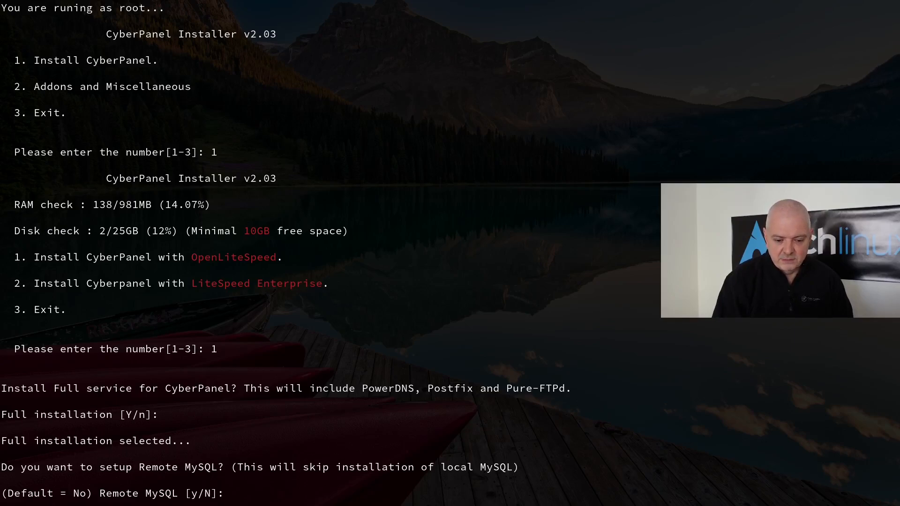
key("Return")
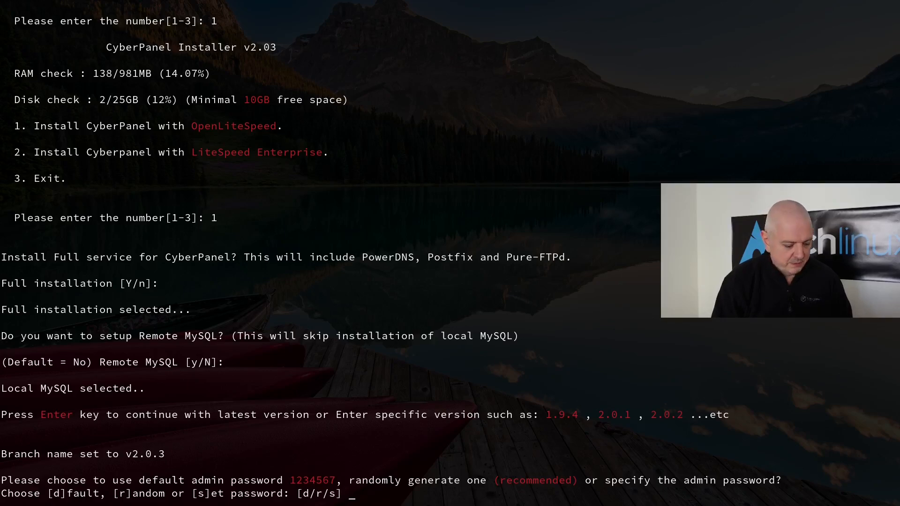
- Choose a custom CyberPanel admin password and enter it twice
type("s")
key("Return")
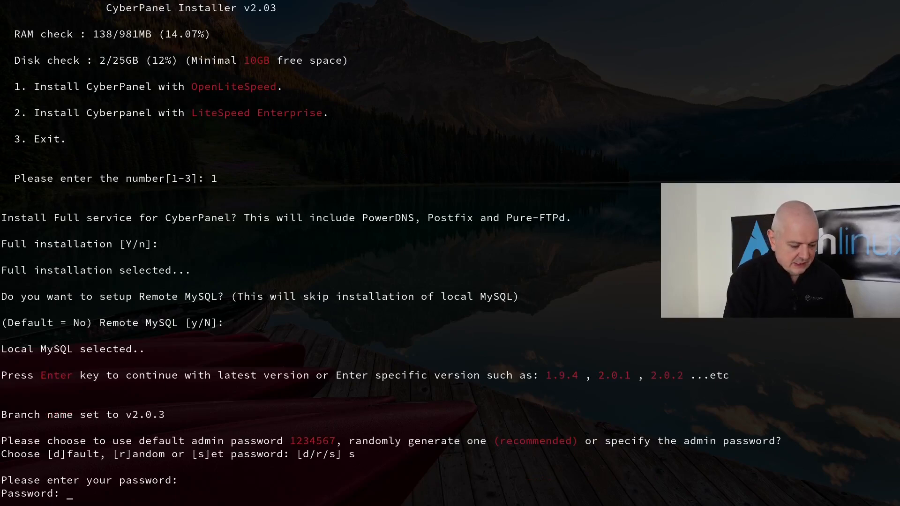
key("Return")
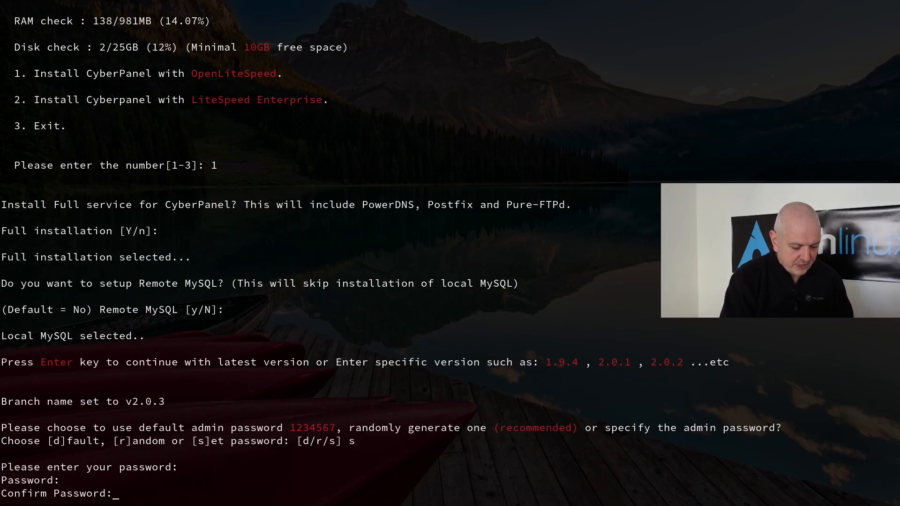
key("Return")
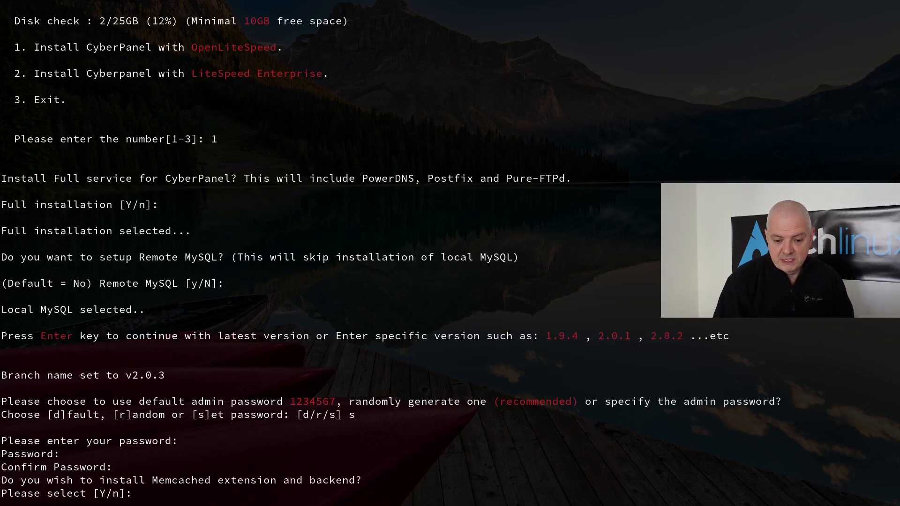
- Enable Memcached, Redis and WatchDog to start the installation
type("y")
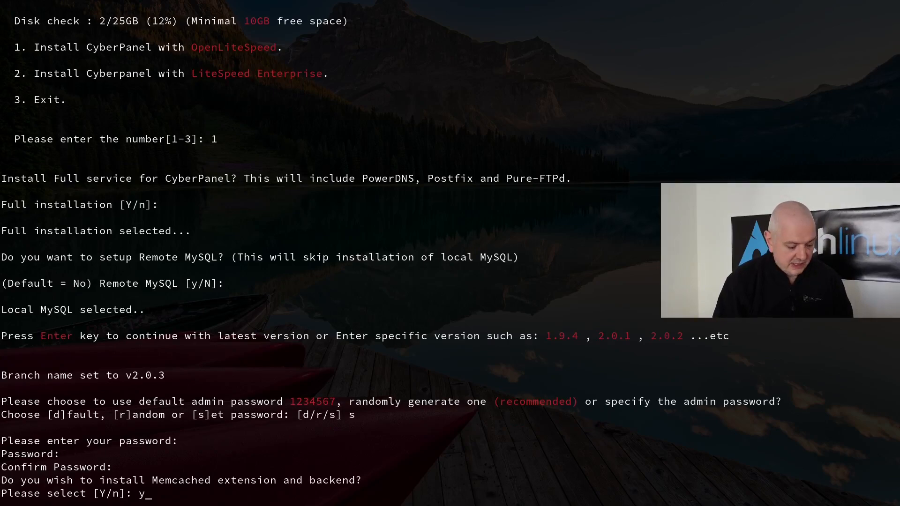
key("Return")
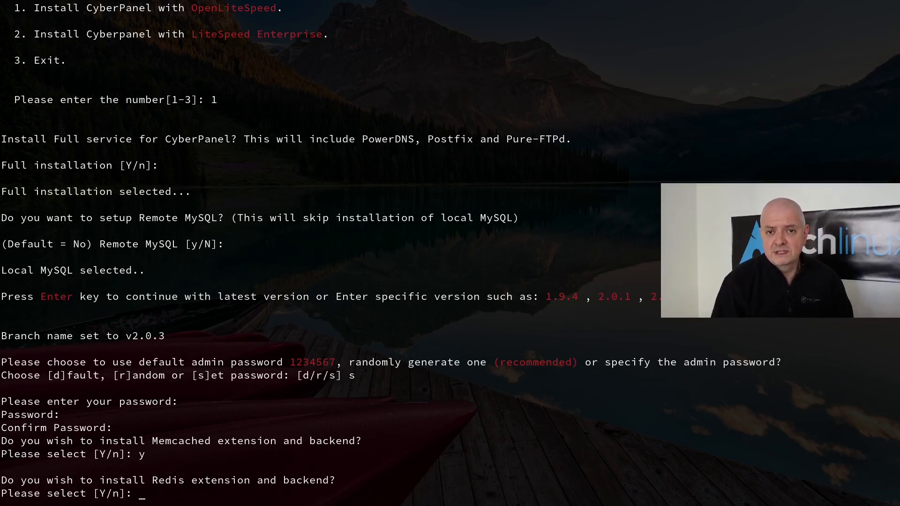
type("y")
key("Return")
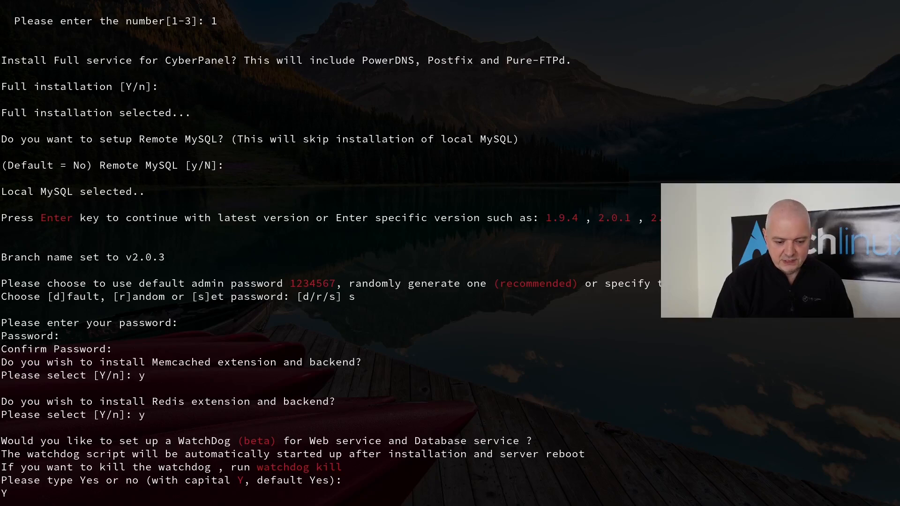
type("Y")
key("Return")
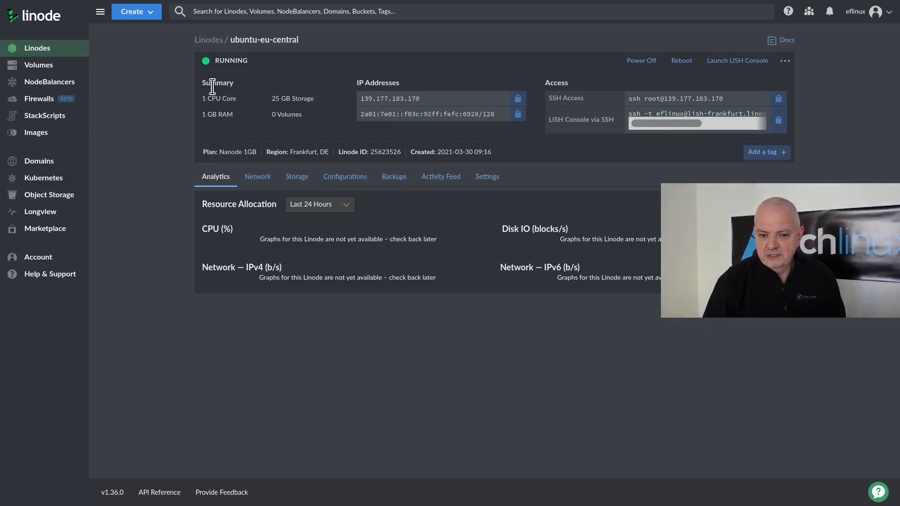
- Copy the server's IPv4 address from Linode and open eflinx.xyz's management page in Namecheap
left_click(518, 99)
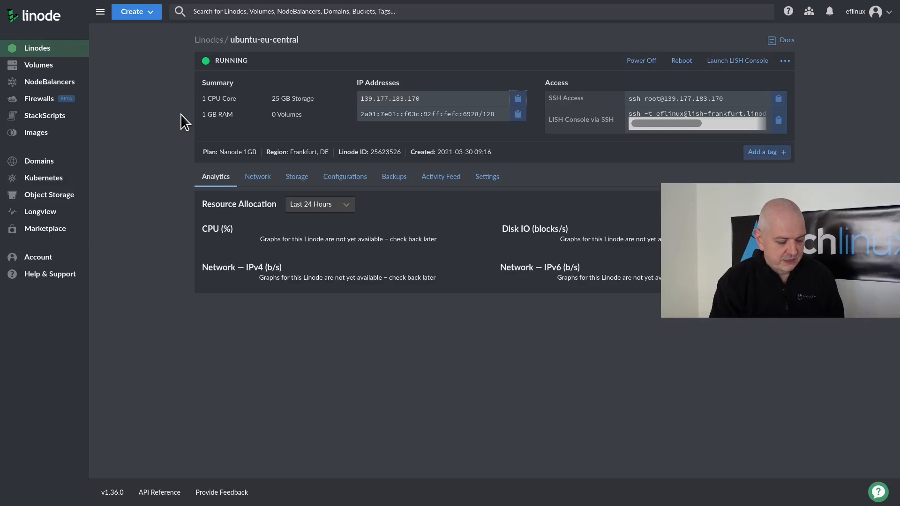
key("alt+Tab")
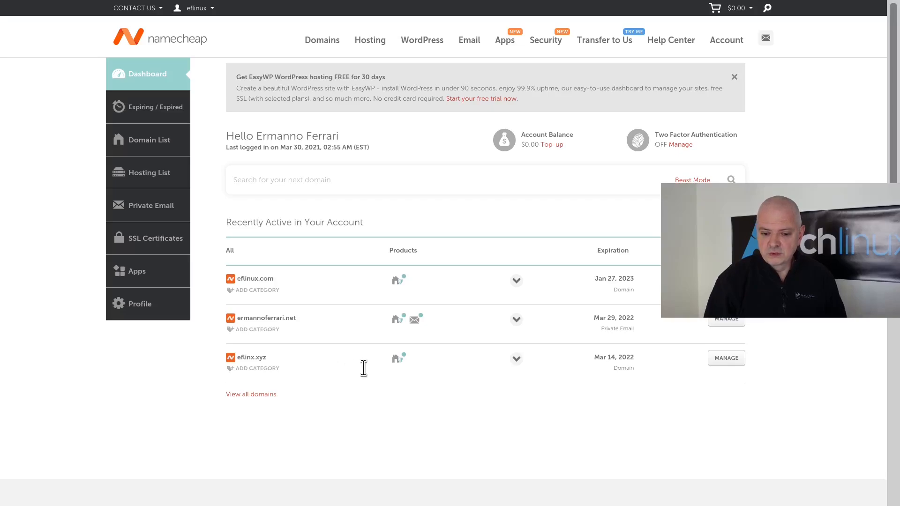
left_click(731, 361)
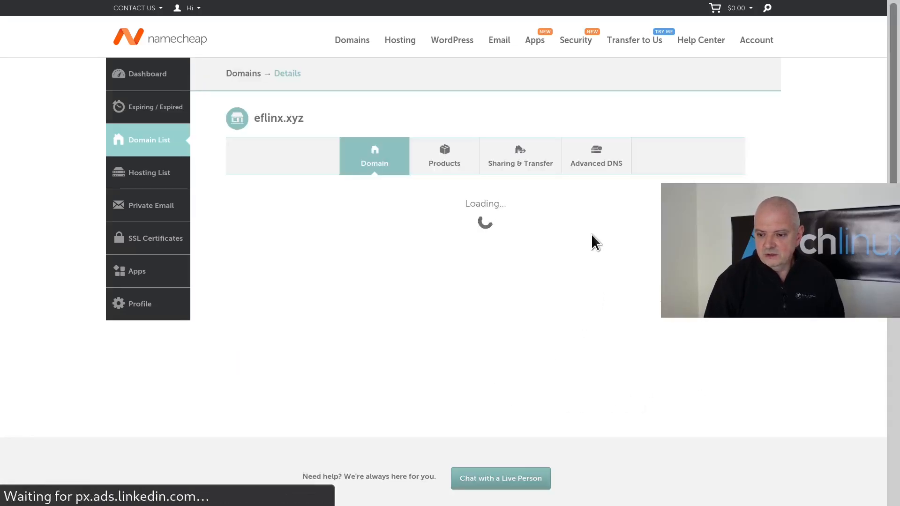
- Open eflinx.xyz's Advanced DNS and look up its personal nameservers
left_click(598, 164)
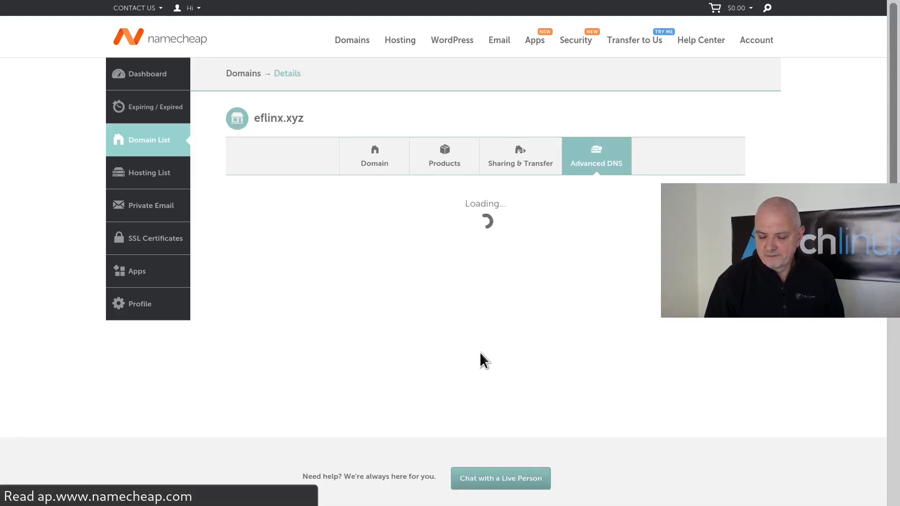
scroll(577, 340, "down", 2)
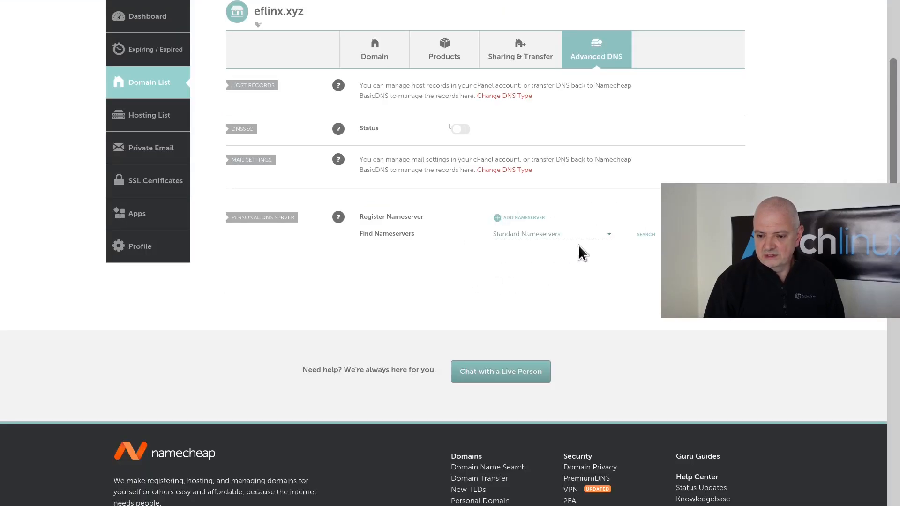
left_click(651, 235)
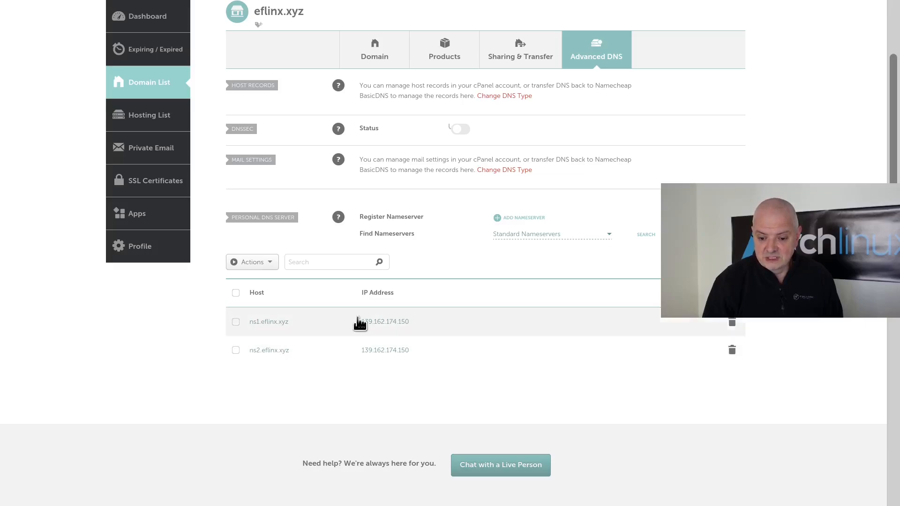
- Replace the ns1 and ns2 IP addresses with the server IP 139.177.183.170
left_click(450, 326)
triple_click(391, 323)
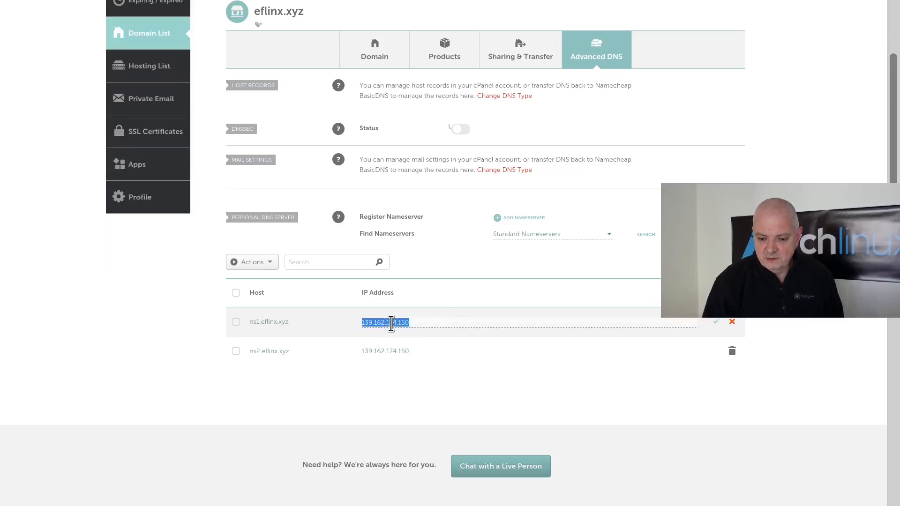
triple_click(391, 323)
key("ctrl+v")
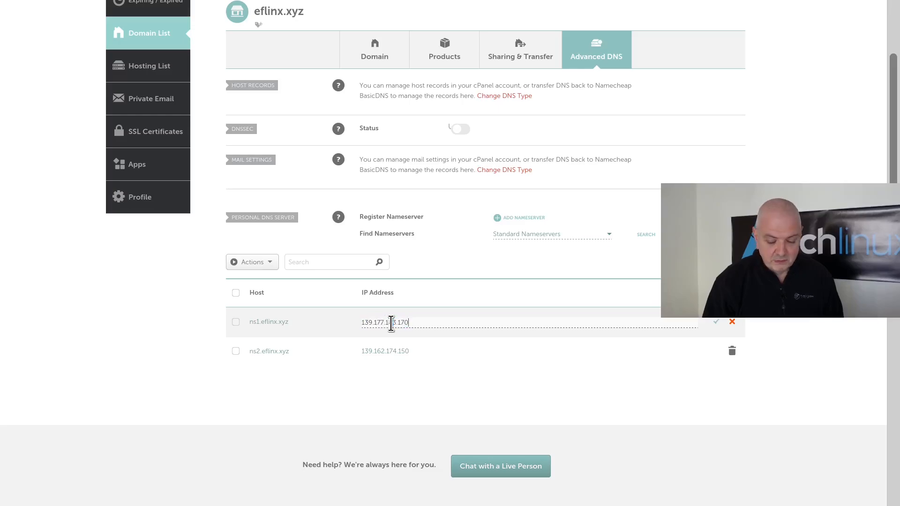
left_click(390, 354)
triple_click(398, 352)
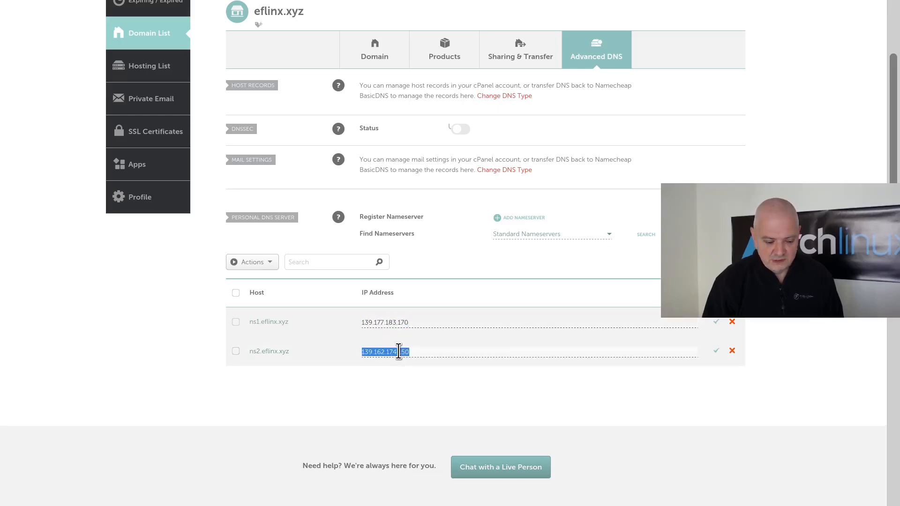
key("ctrl+v")
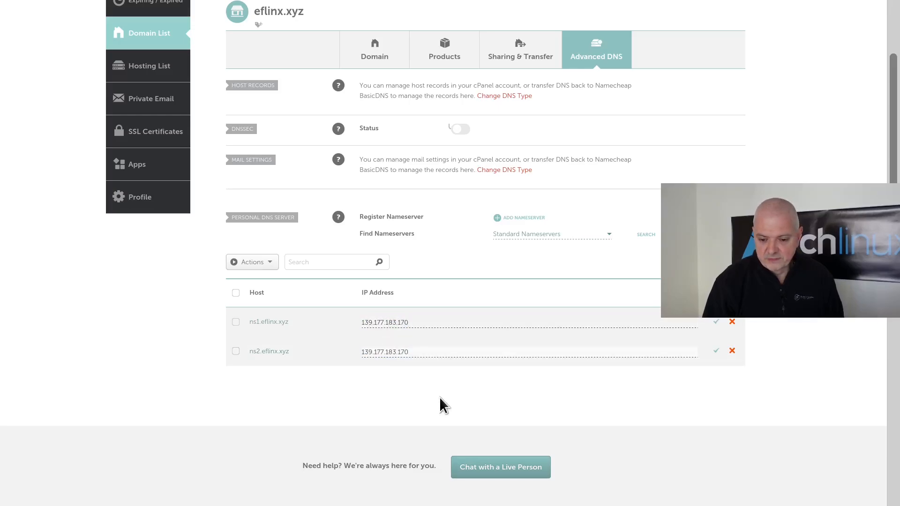
- Switch the domain to Custom Nameservers and save both ns1 and ns2 IP entries
left_click(520, 234)
left_click(524, 262)
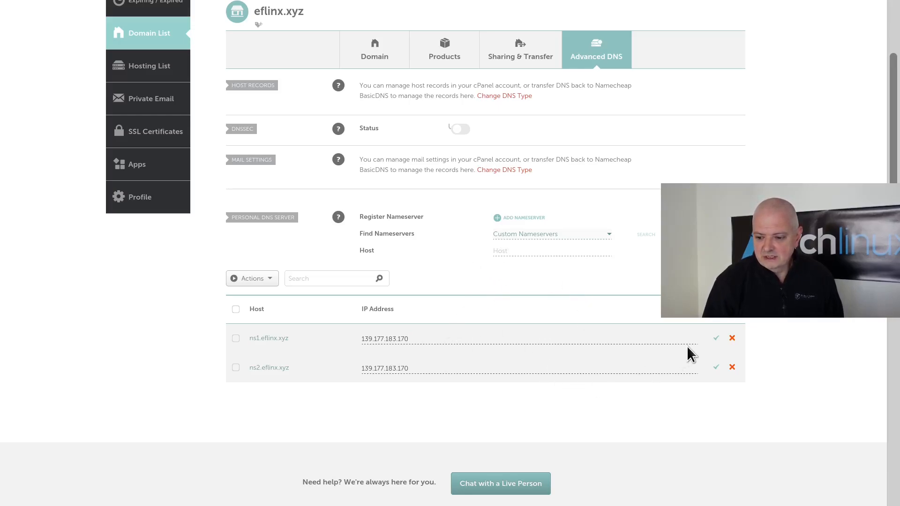
left_click(717, 340)
left_click(717, 368)
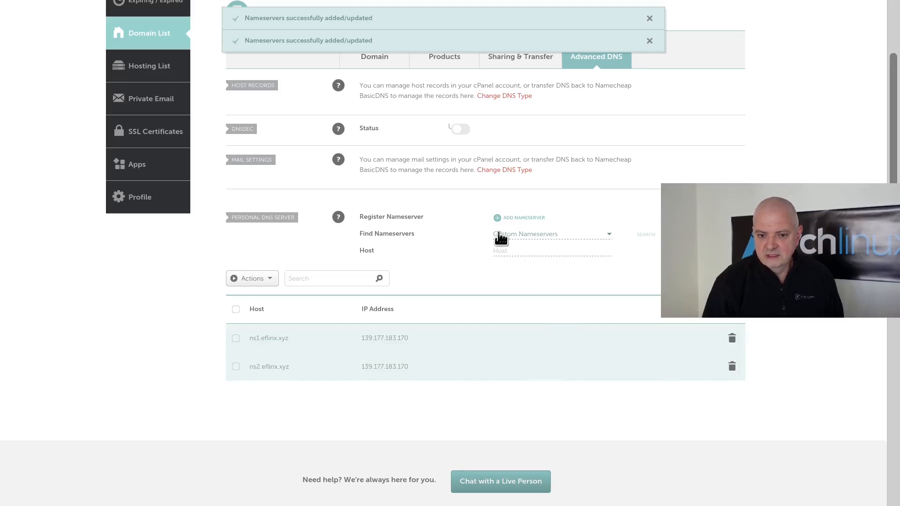
scroll(590, 161, "up", 2)
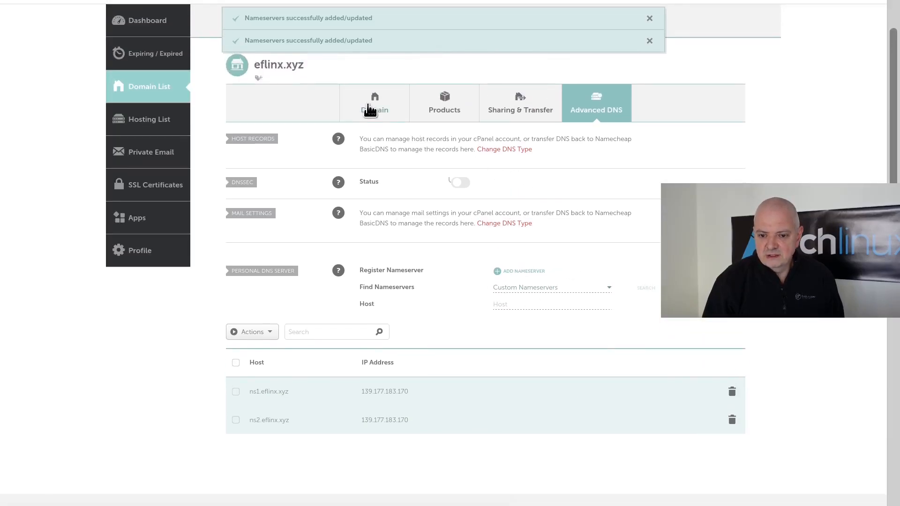
- Review the Nameservers section on the Domain overview, then return to the finished CyberPanel install
left_click(369, 106)
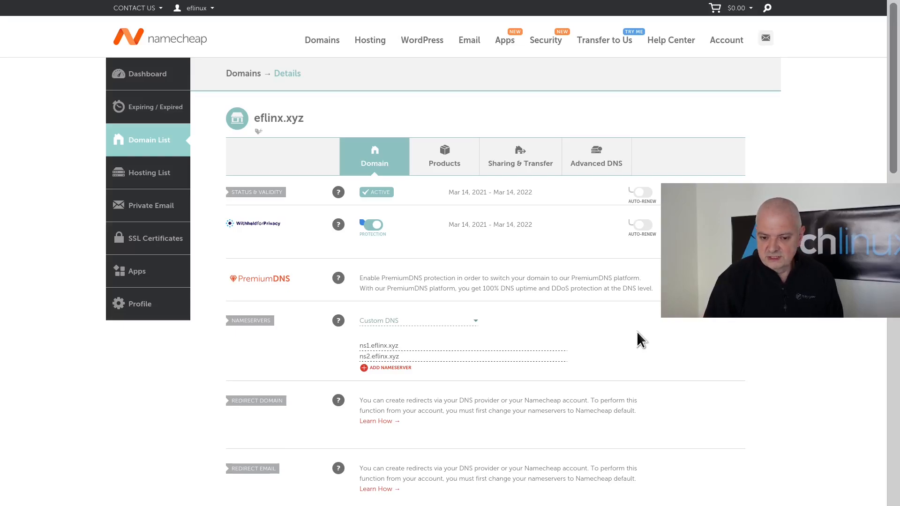
key("alt+Tab")
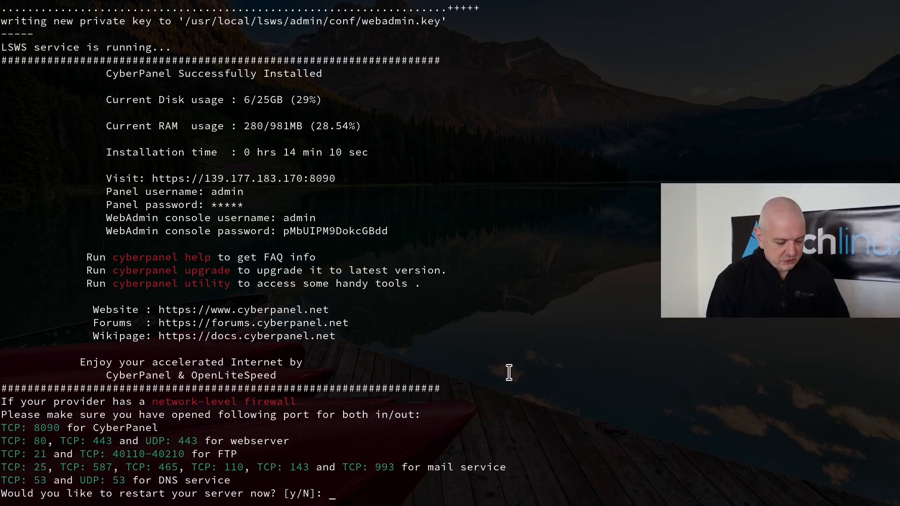
- Answer y to restart the server, clear the terminal, and return to Linode
type("y")
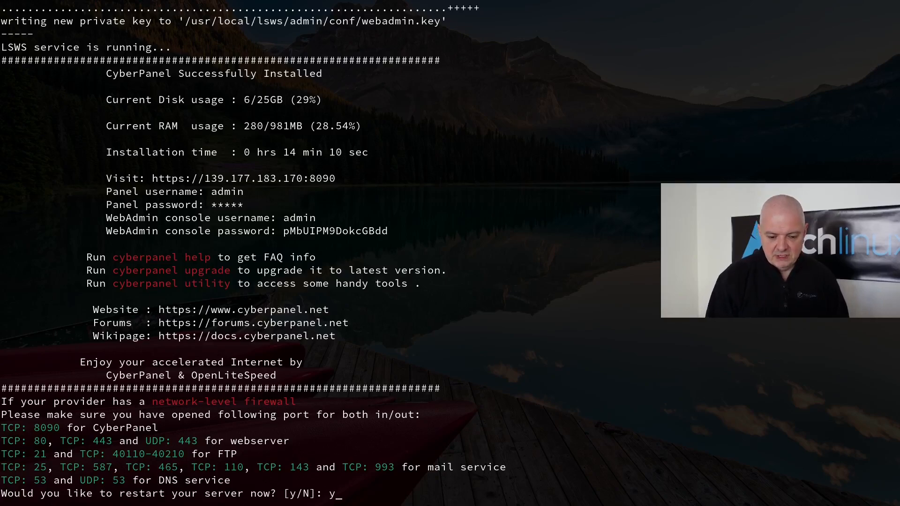
key("Return")
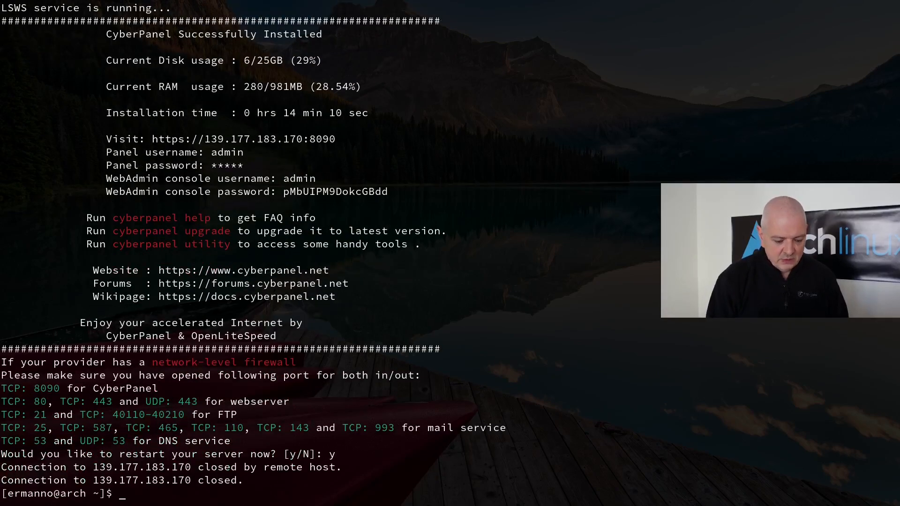
key("ctrl+l")
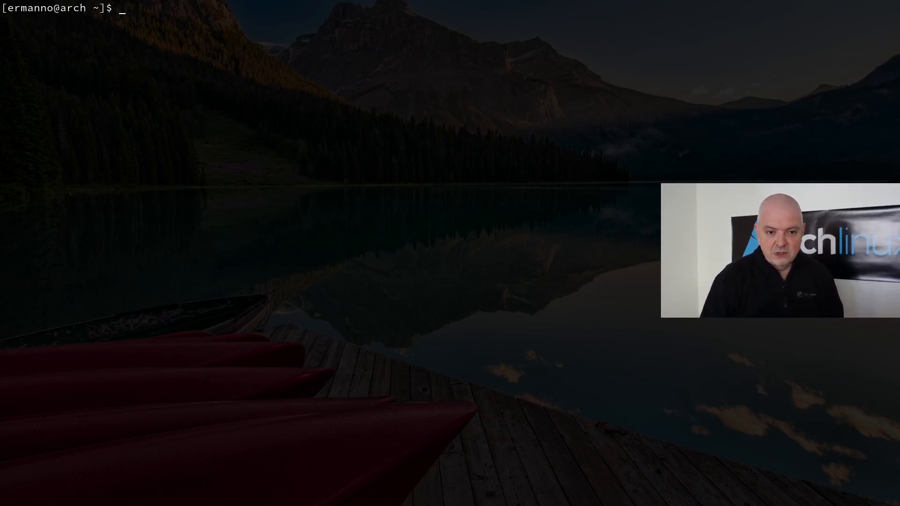
key("alt+Tab")
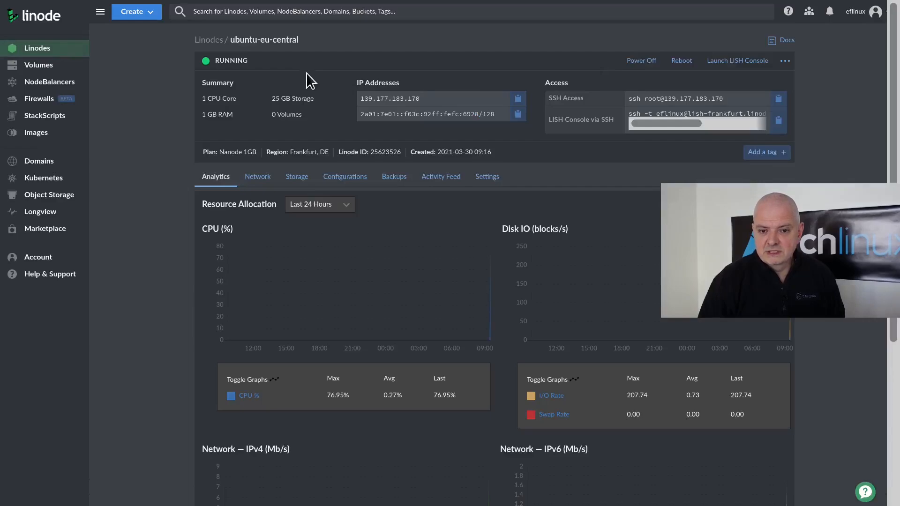
left_click(519, 100)
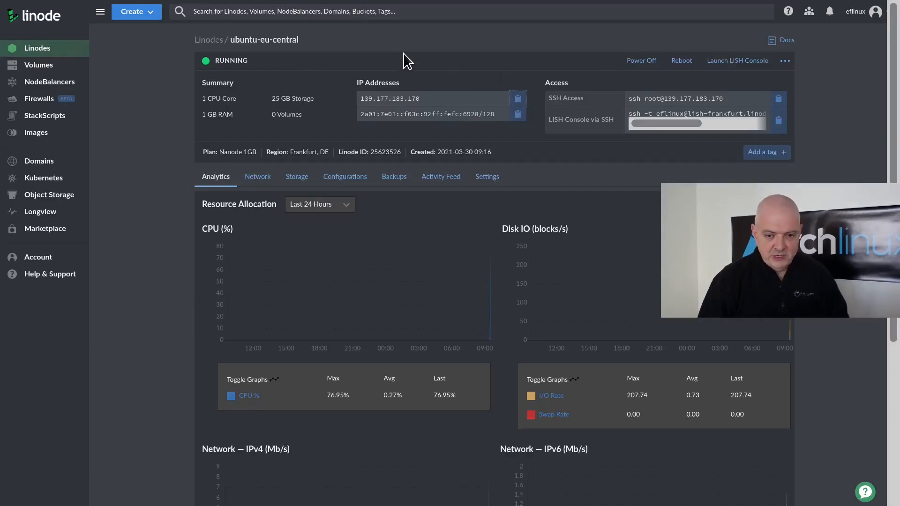
key("ctrl+t")
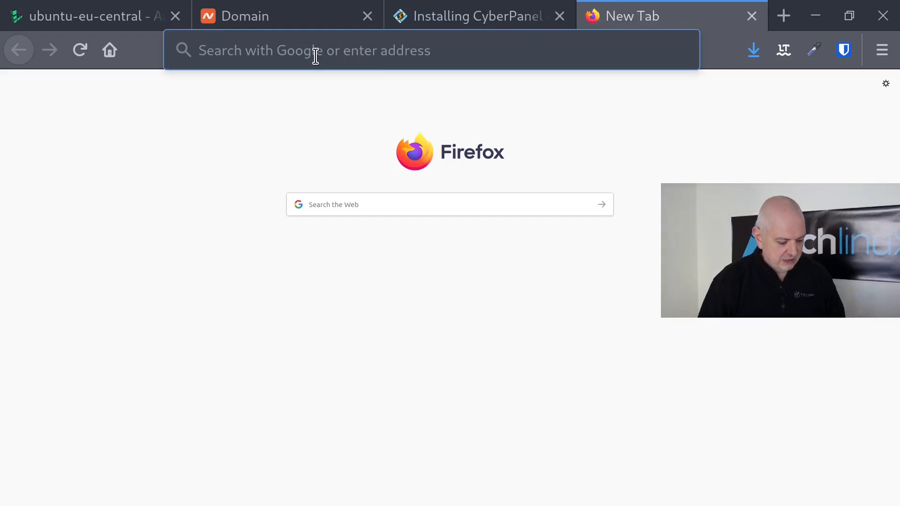
key("ctrl+v")
type(":")
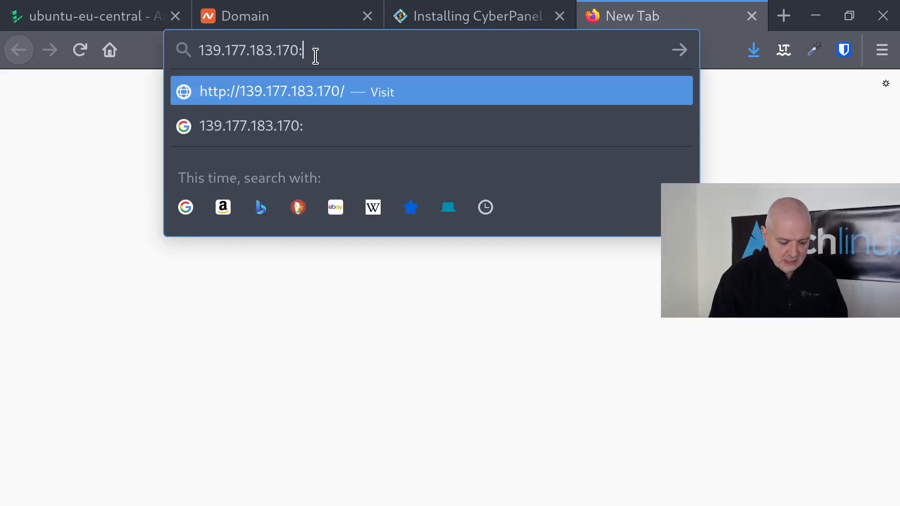
type("8090")
key("Return")
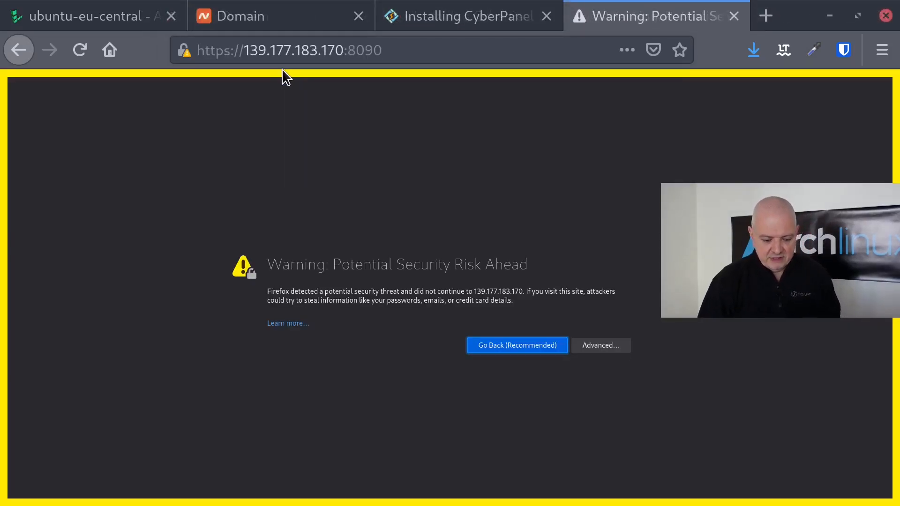
- Go fullscreen and accept the self-signed certificate risk to reach the CyberPanel login
key("F11")
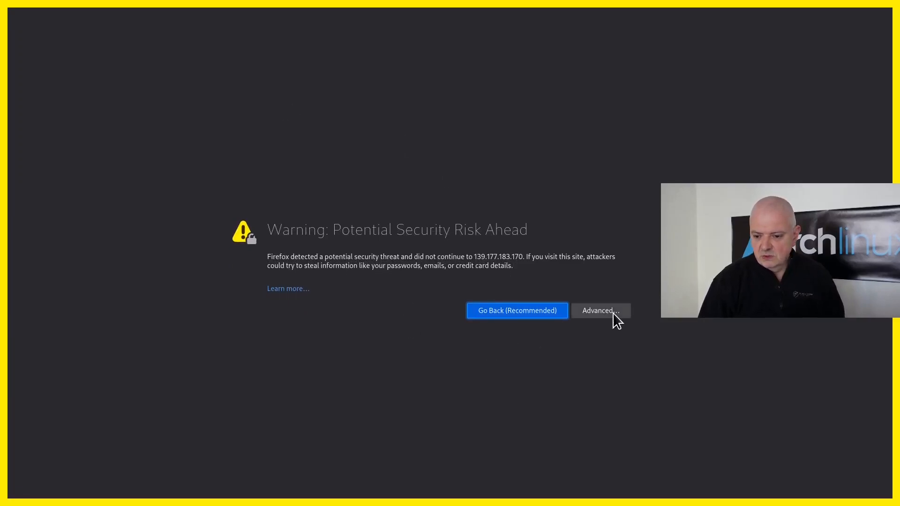
left_click(594, 311)
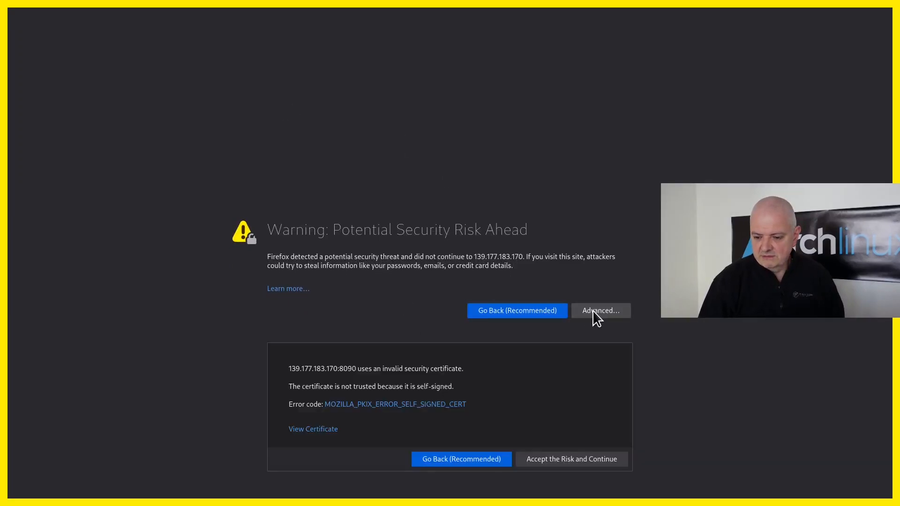
left_click(580, 459)
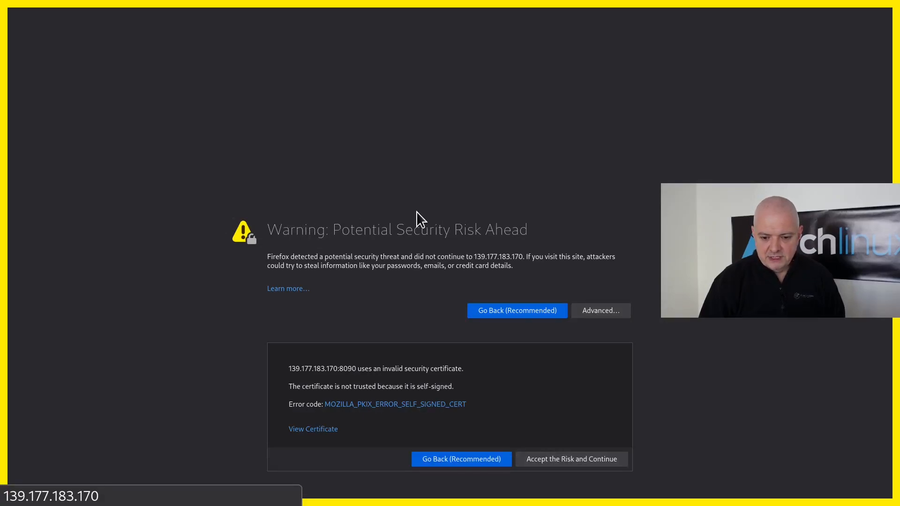
left_click(559, 461)
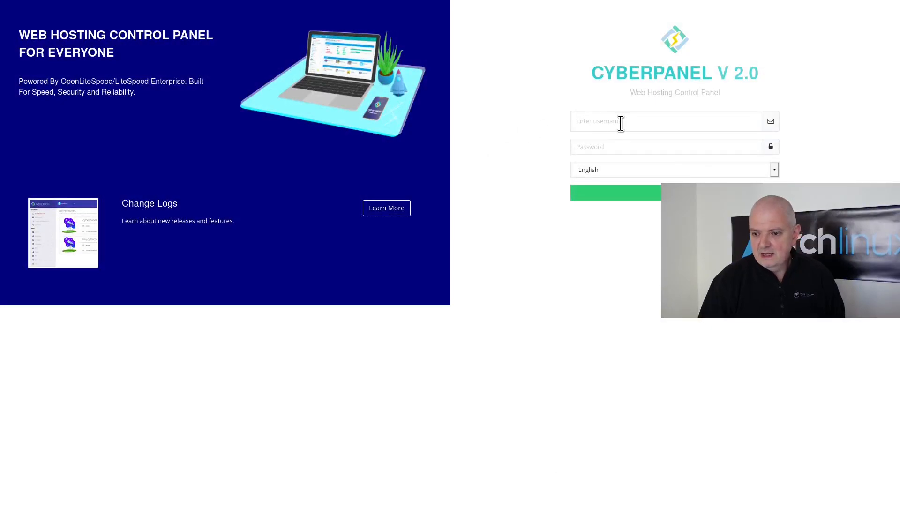
- Log in with username admin and the admin account password
left_click(623, 123)
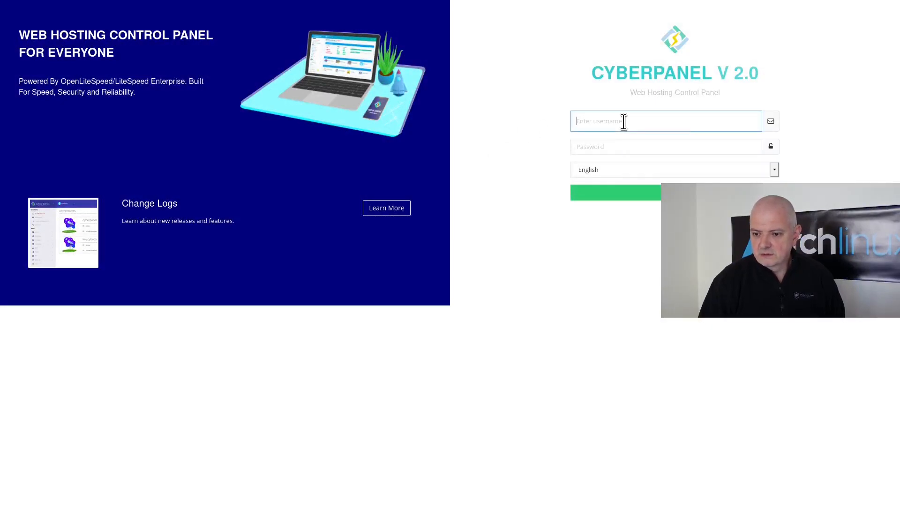
type("admin")
key("Tab")
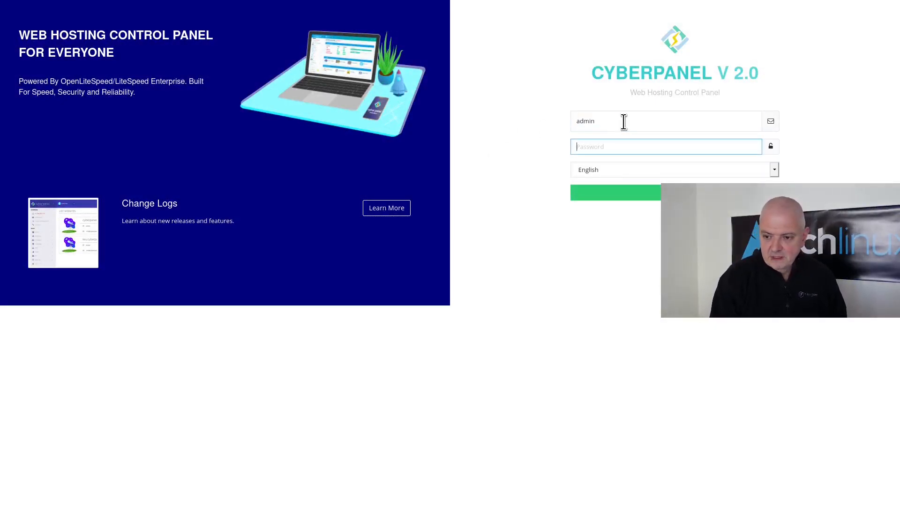
type("••••")
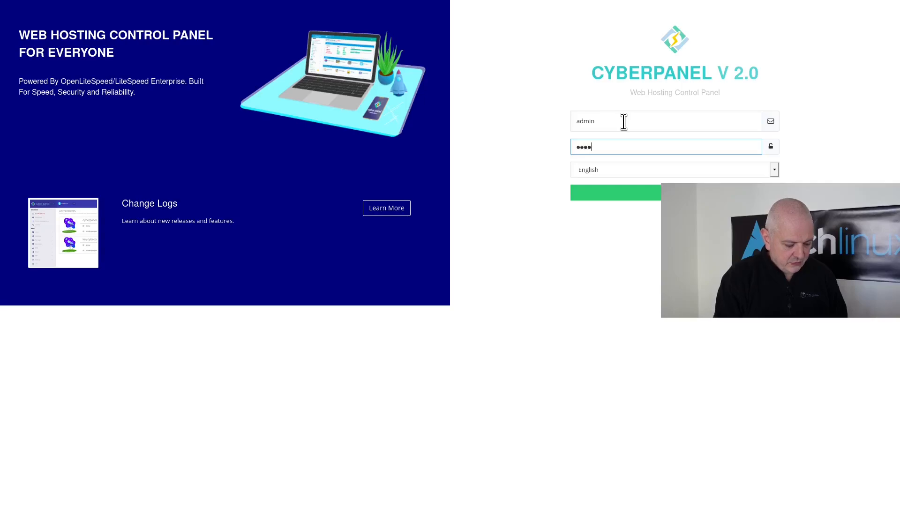
type("•••••")
key("Return")
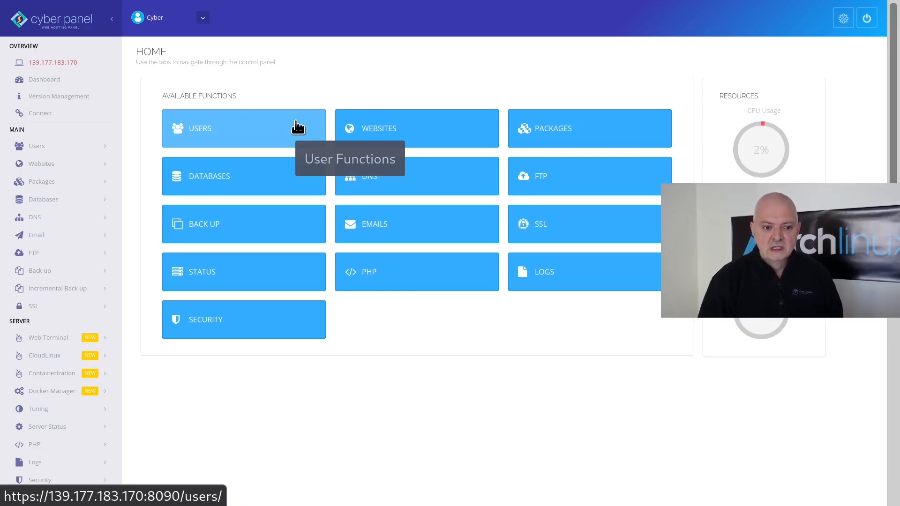
- Start a new website on package Default, owner admin, domain eflinx.xyz
left_click(41, 164)
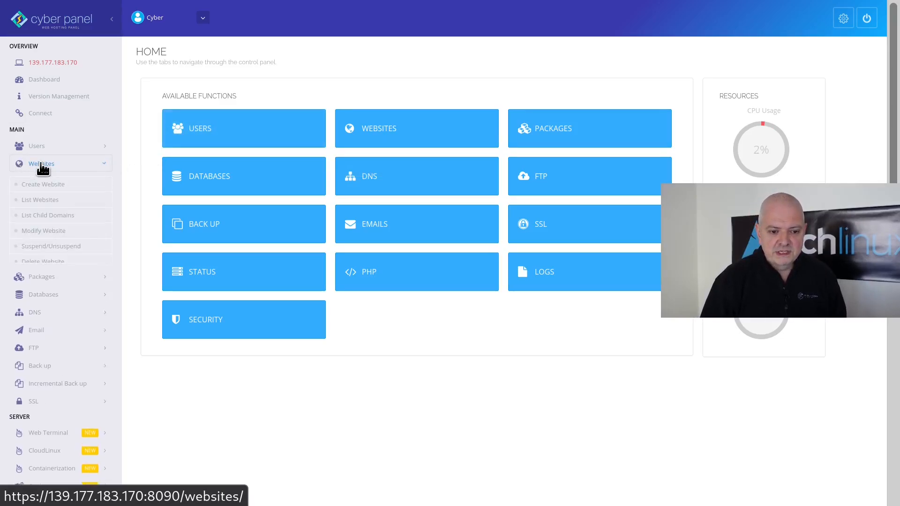
left_click(55, 187)
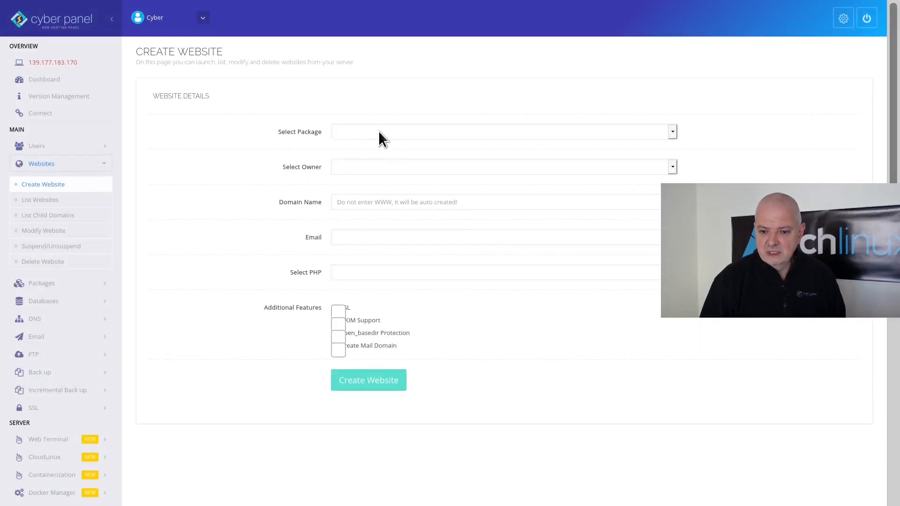
left_click(379, 134)
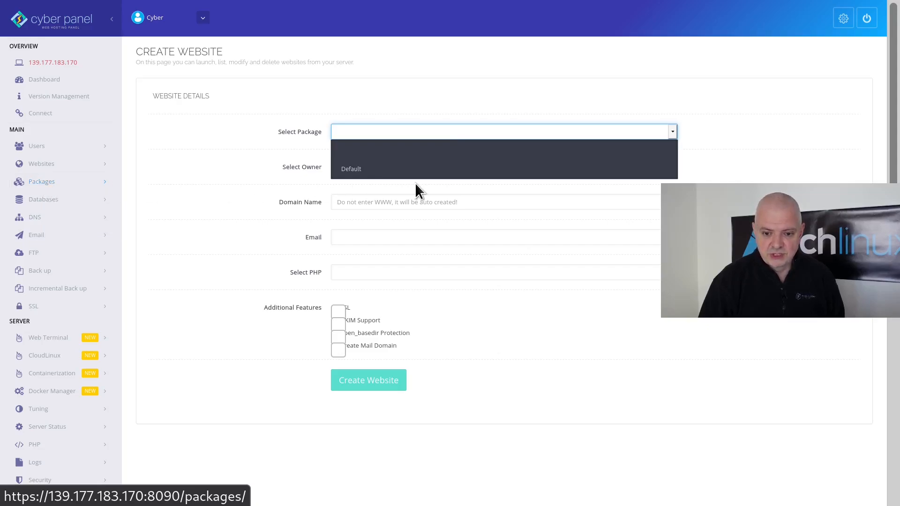
left_click(352, 170)
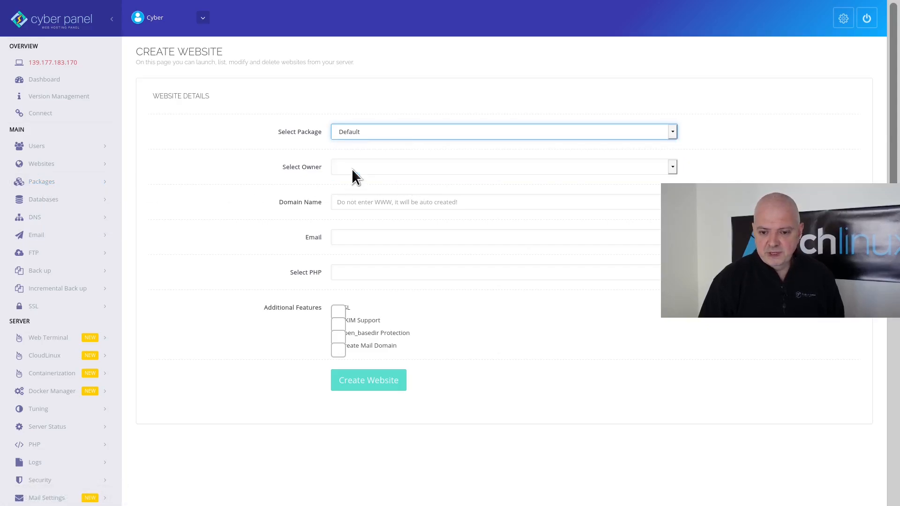
left_click(353, 171)
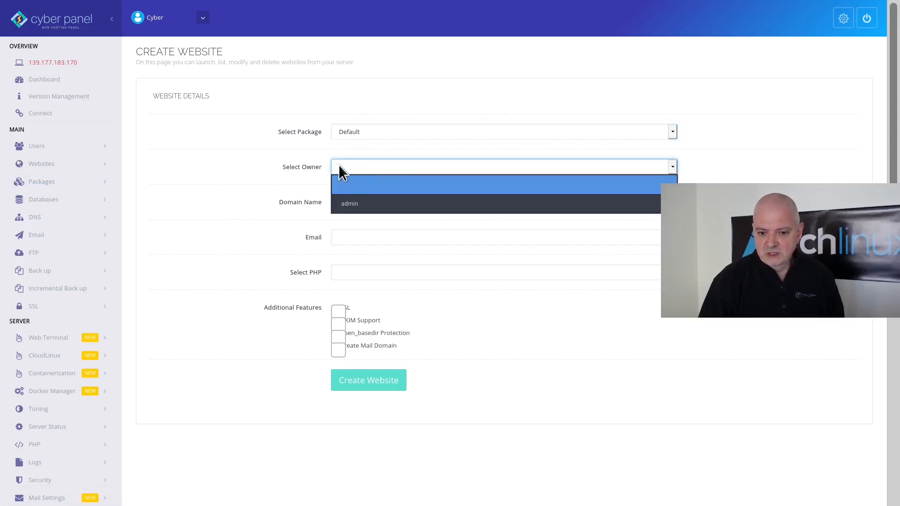
left_click(361, 206)
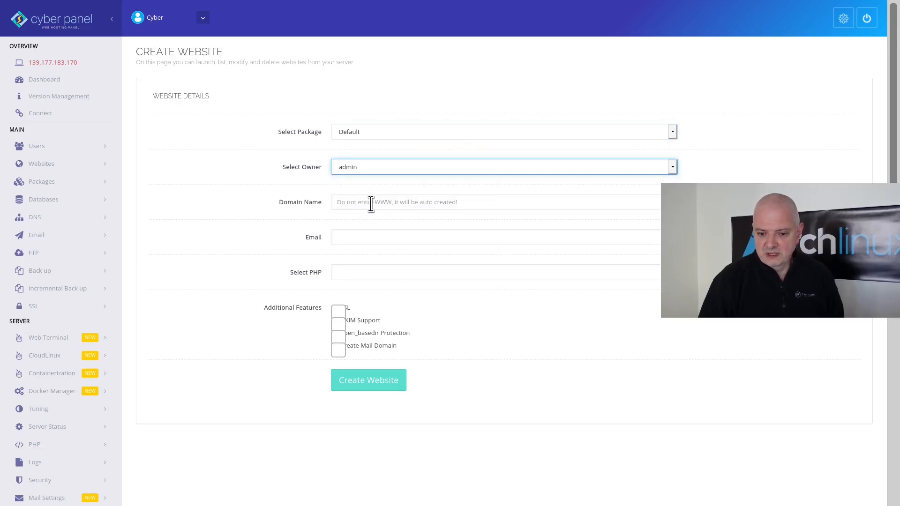
left_click(371, 204)
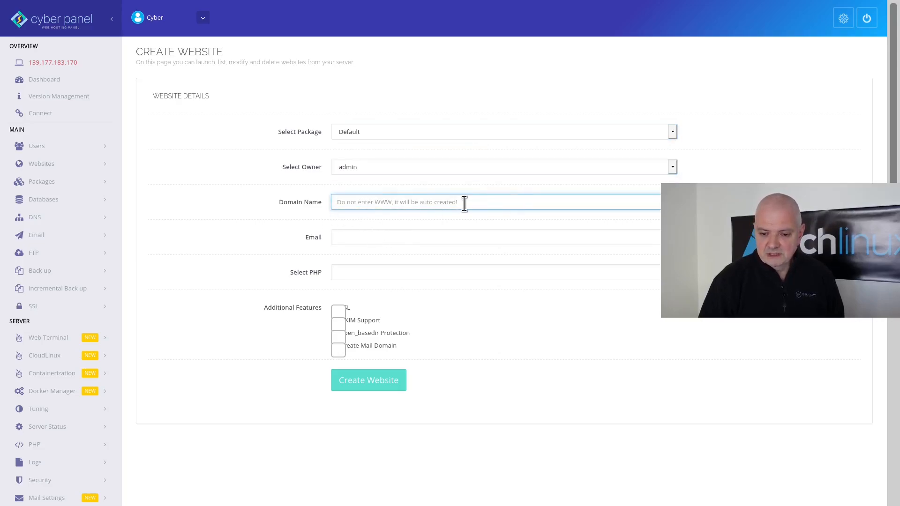
type("eflin")
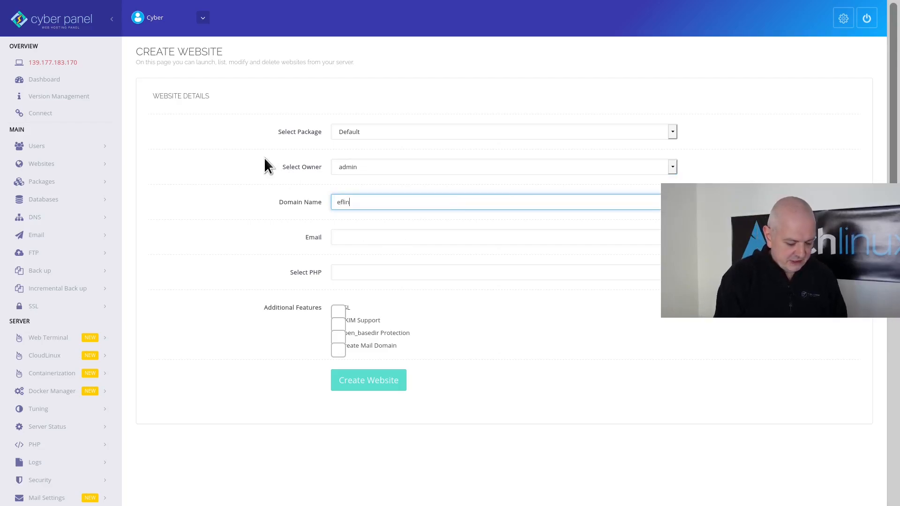
type("x.xyz")
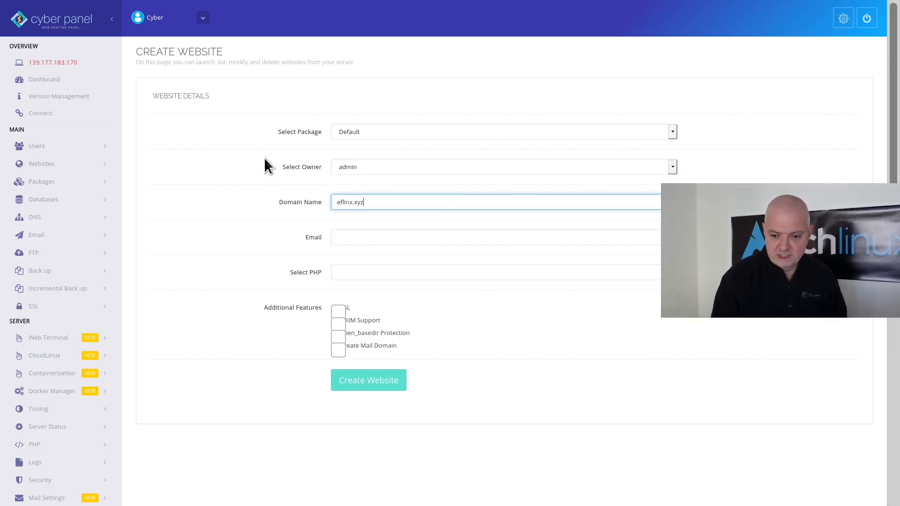
- Enter the contact email, choose PHP 7.4, enable DKIM Support, and create the website
left_click(379, 239)
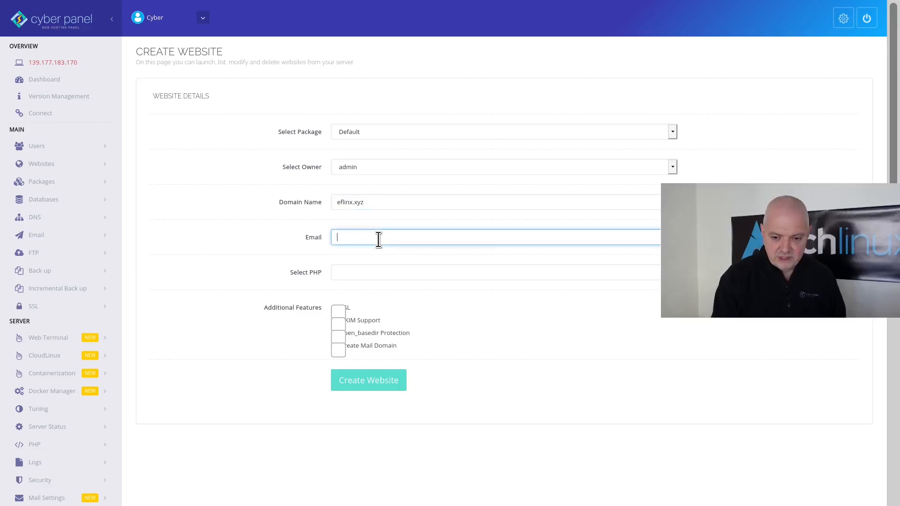
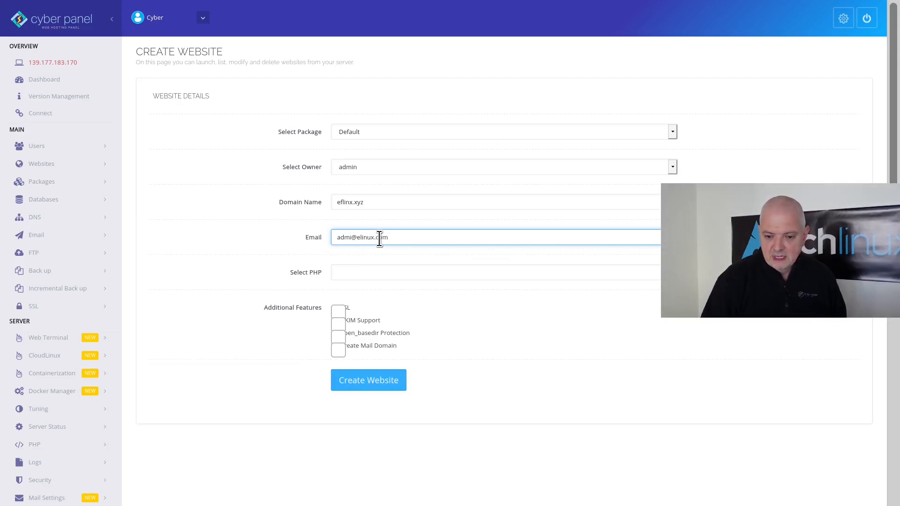
left_click(429, 272)
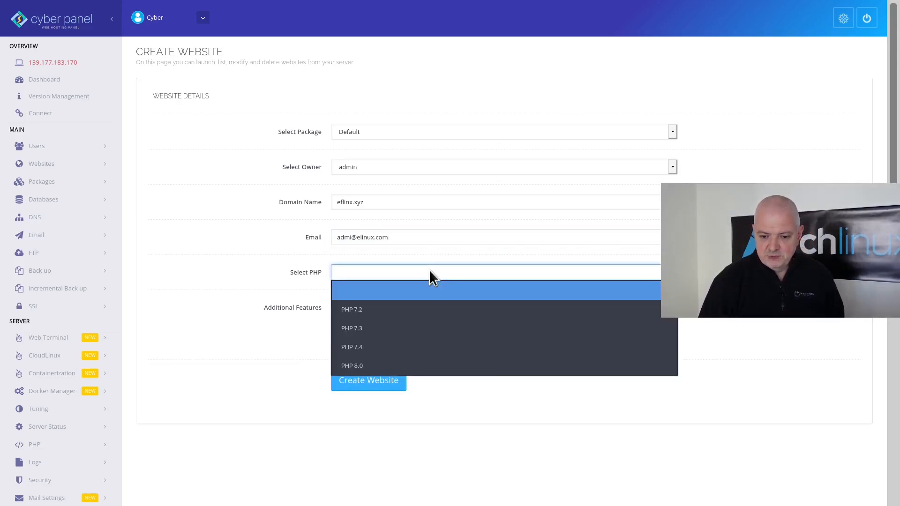
left_click(359, 348)
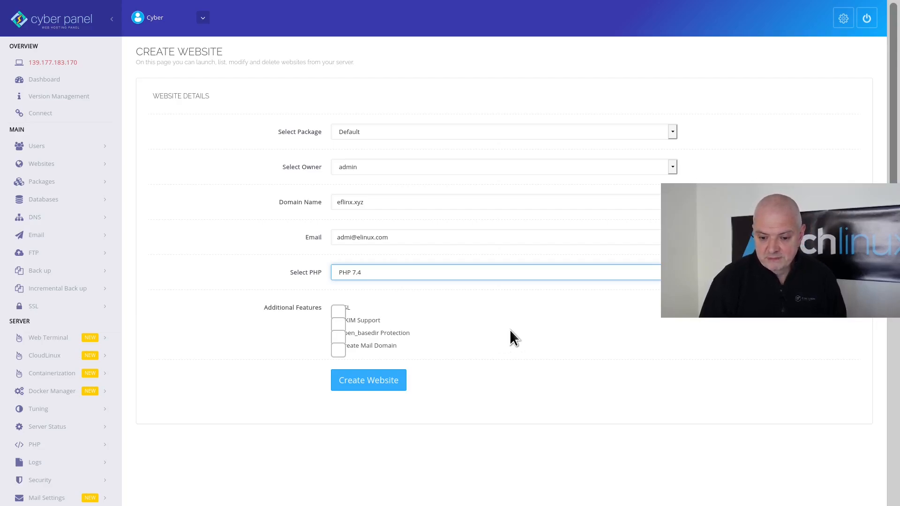
left_click(336, 324)
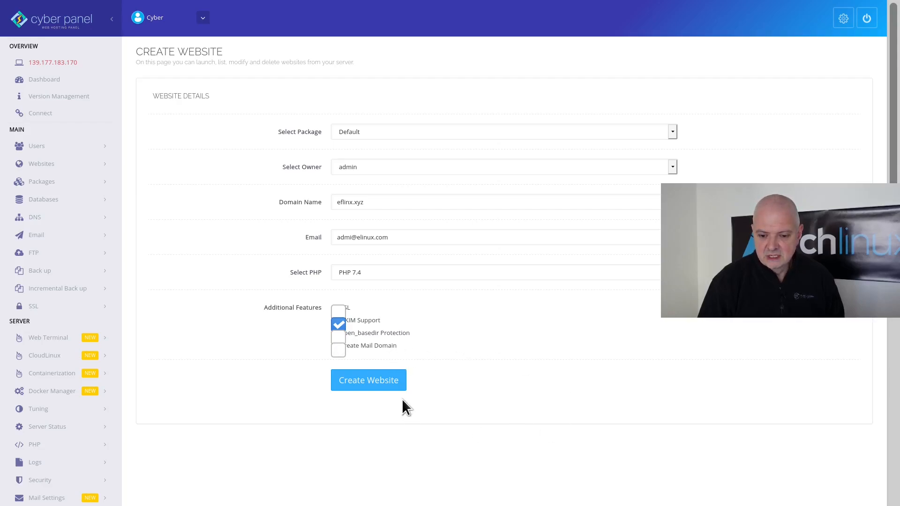
left_click(370, 384)
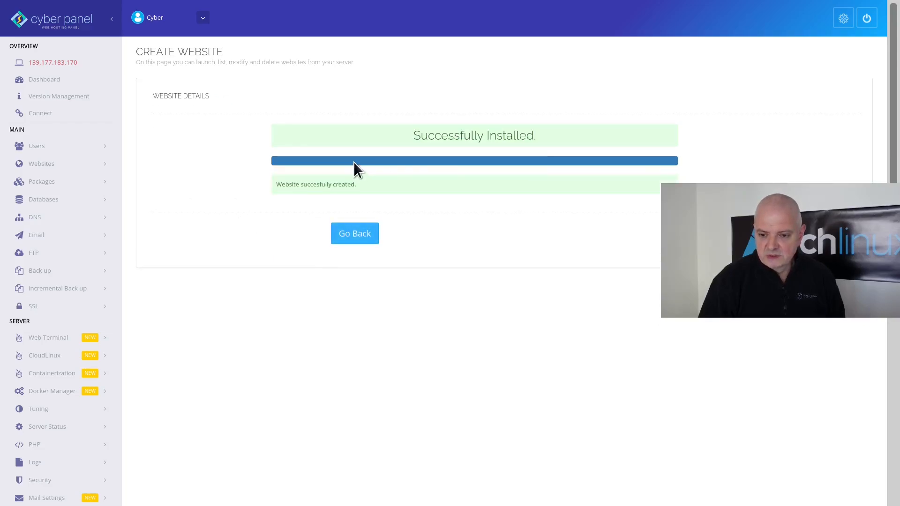
left_click(41, 216)
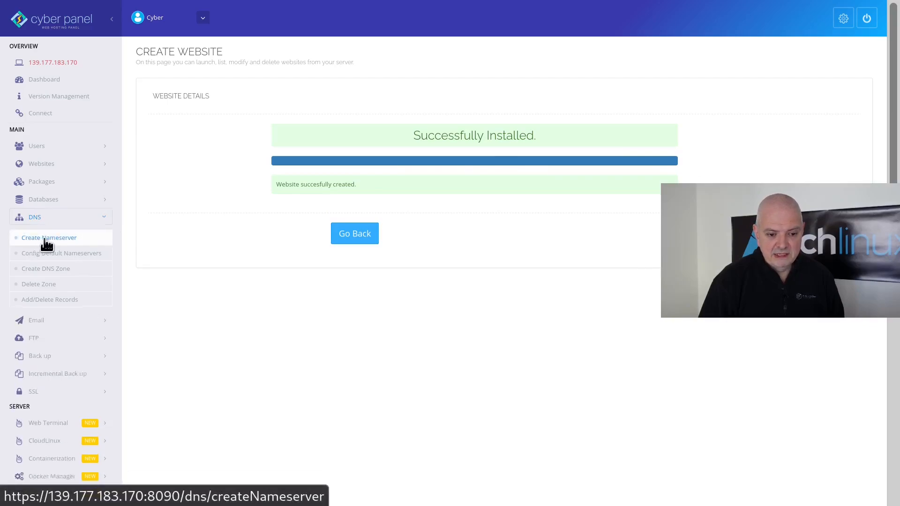
- Create nameservers ns1.eflinx.xyz and ns2.eflinx.xyz for eflinx.xyz, each with IP 139.177.183.170
left_click(47, 238)
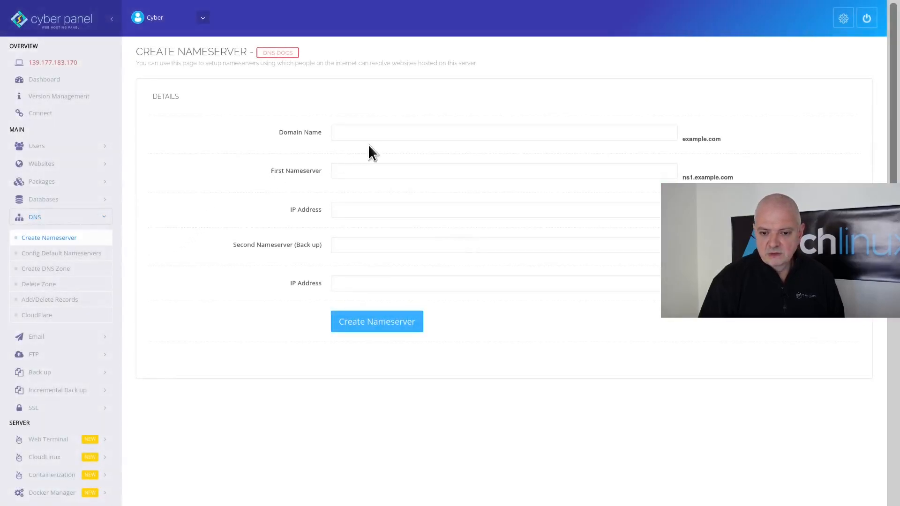
left_click(378, 132)
type("ef")
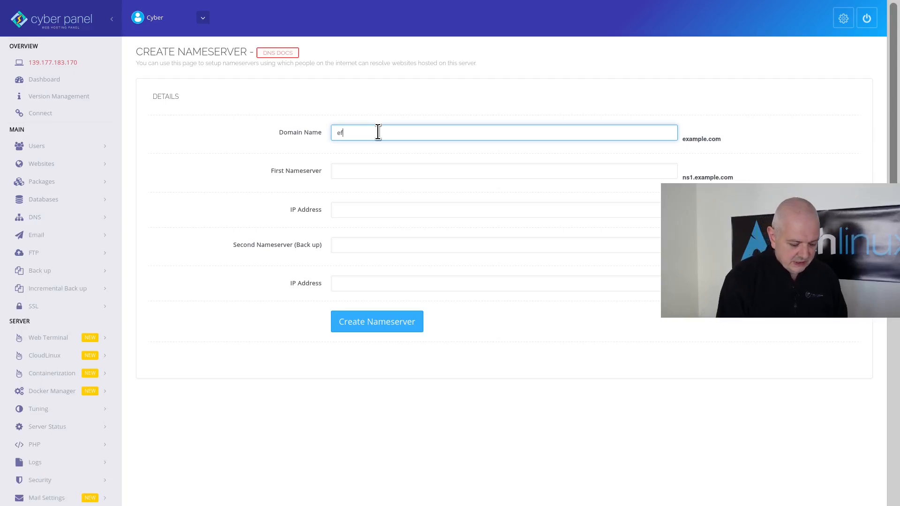
type("linx.xyz")
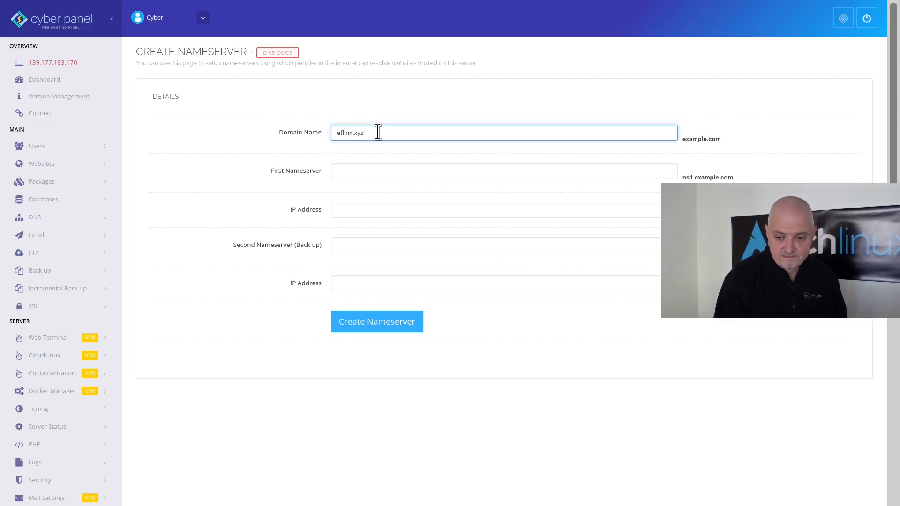
left_click(364, 175)
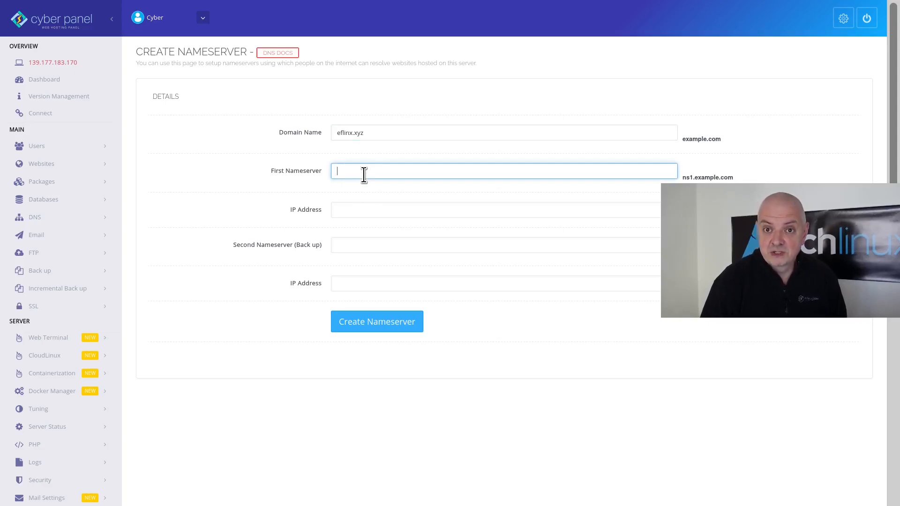
type("ns1.")
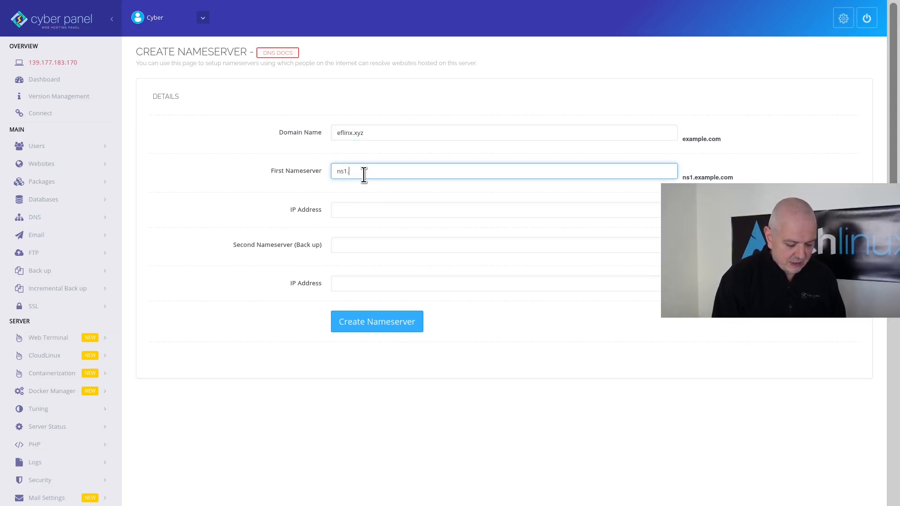
type("ef")
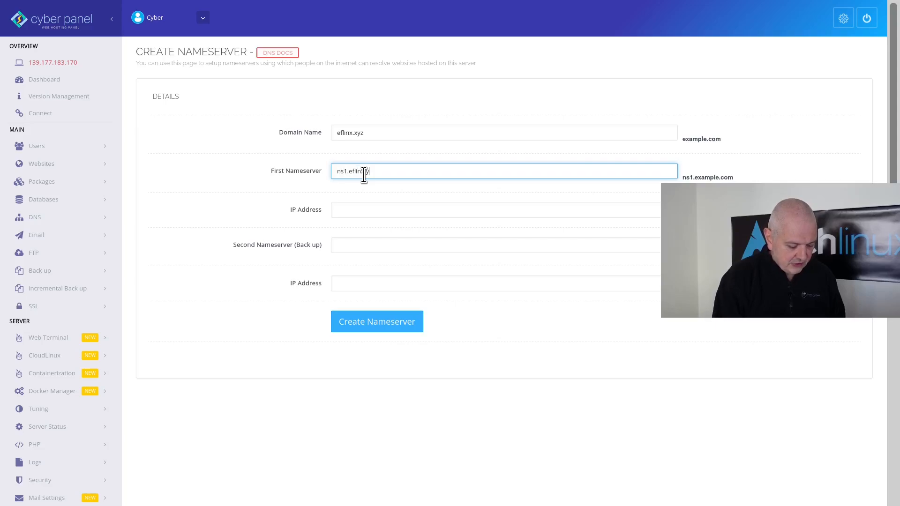
type("linx.xyz")
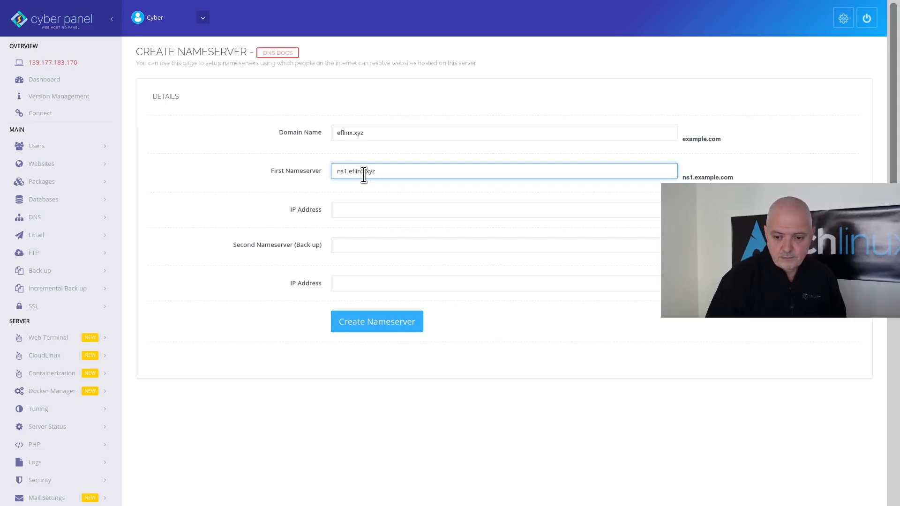
left_click(359, 206)
type("139.177.183.170")
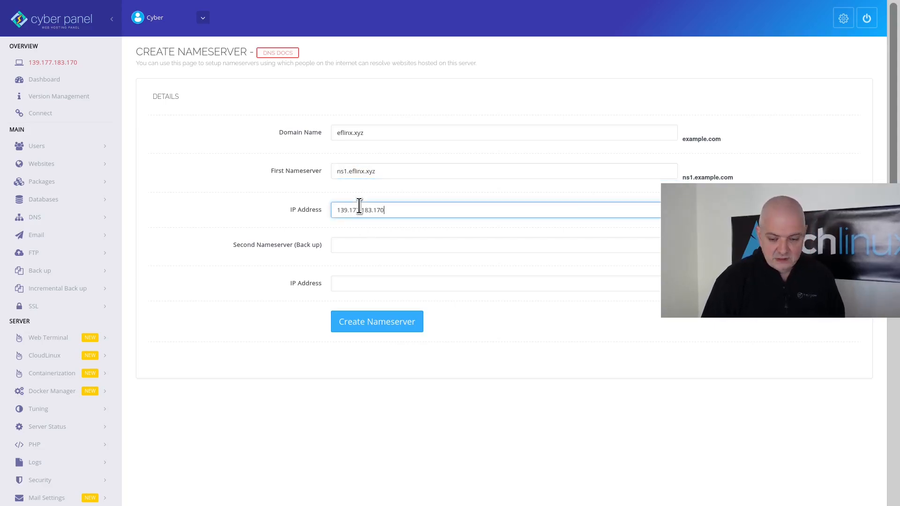
left_click(361, 243)
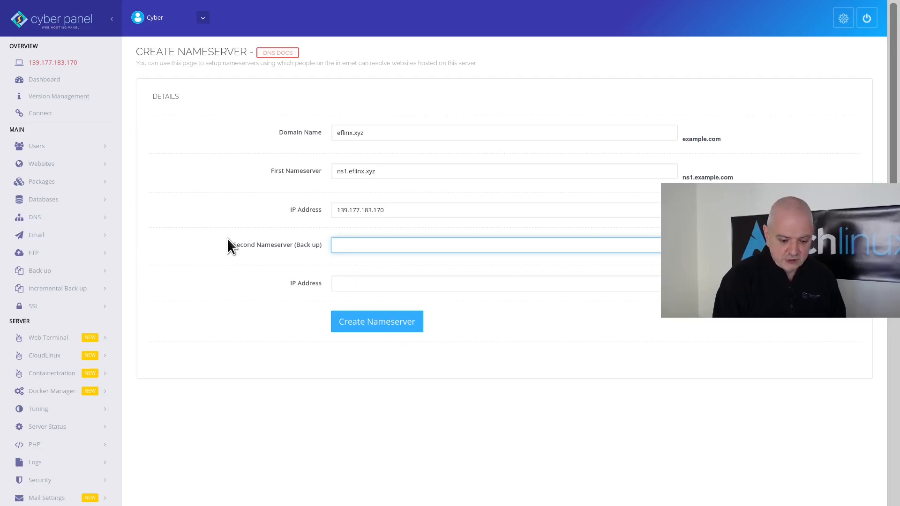
type("ns2.ef")
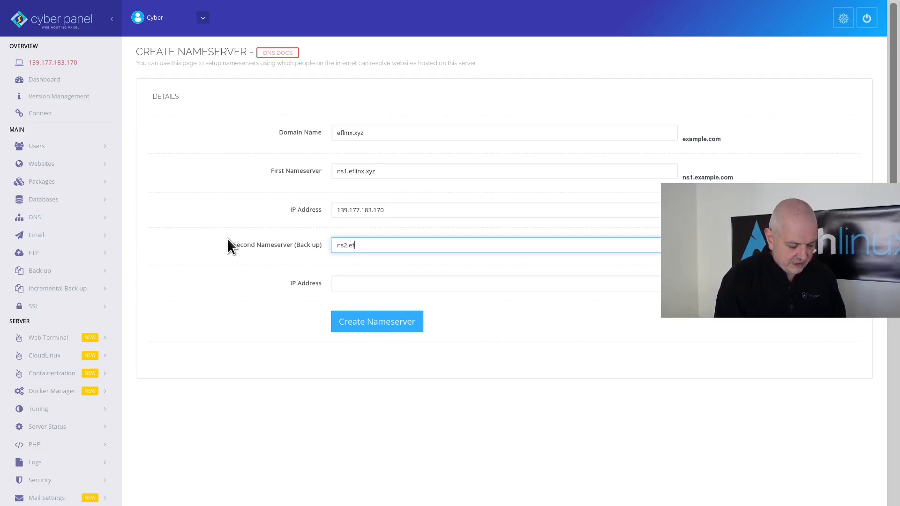
type("linx.xyz")
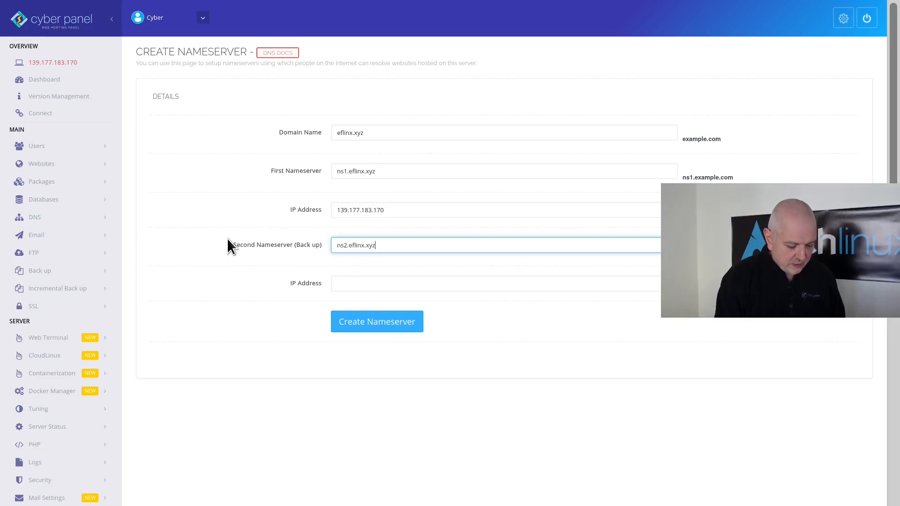
left_click(358, 284)
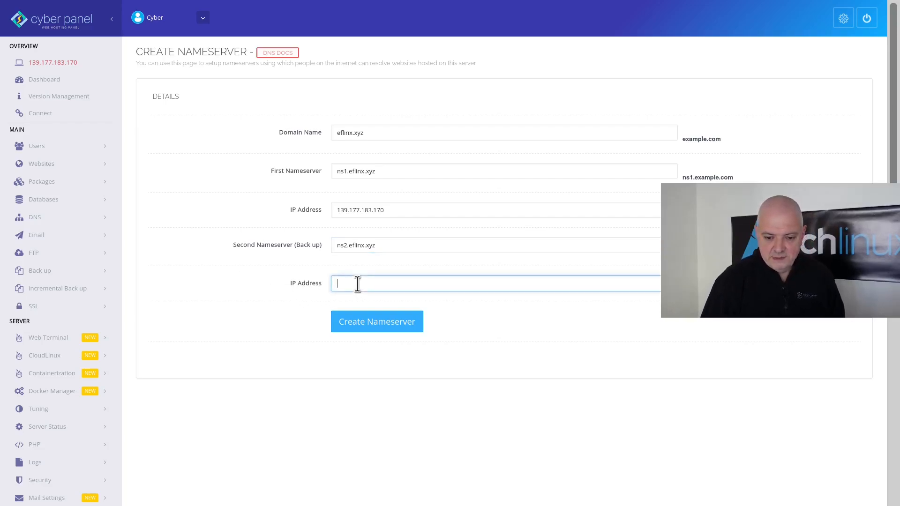
type("139.177.183.170")
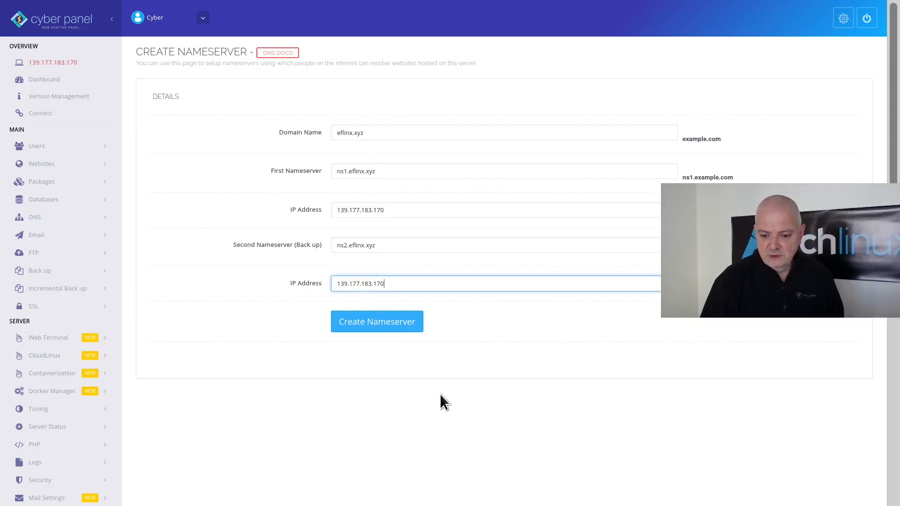
left_click(367, 322)
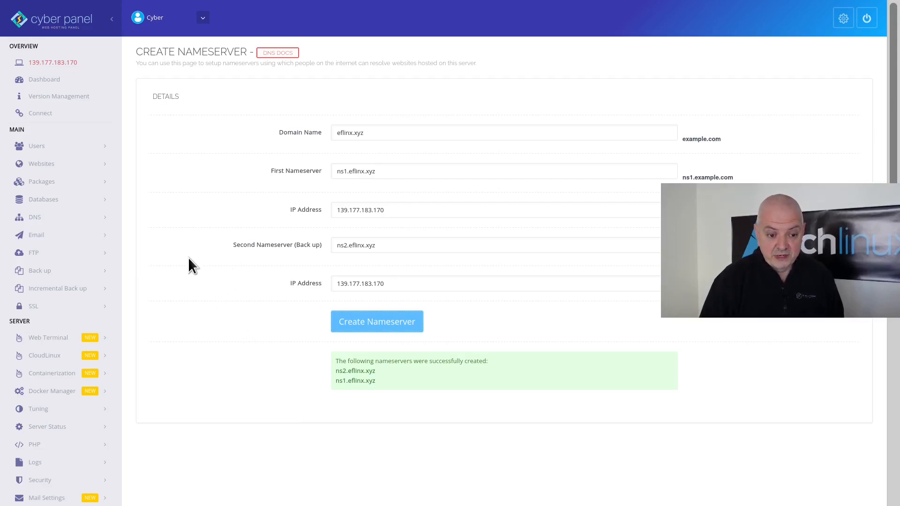
- From List Websites, open the Manage page for eflinx.xyz
left_click(33, 164)
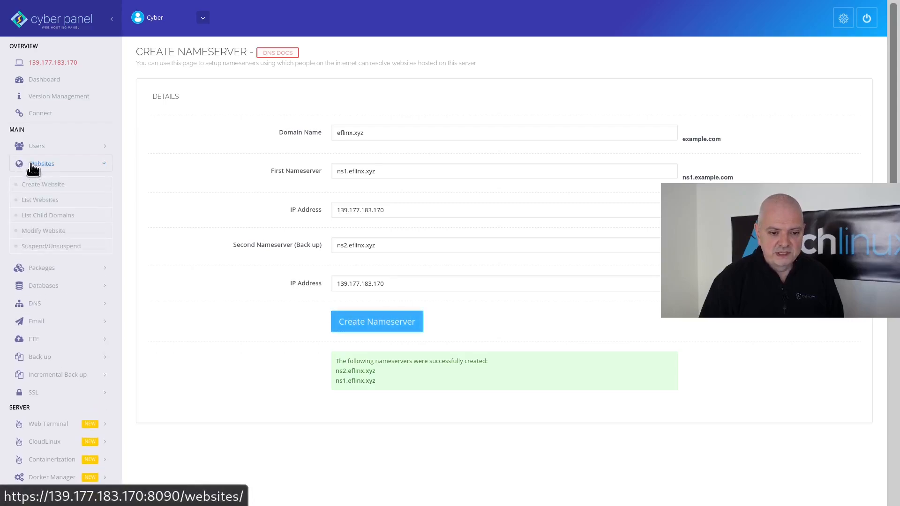
left_click(42, 201)
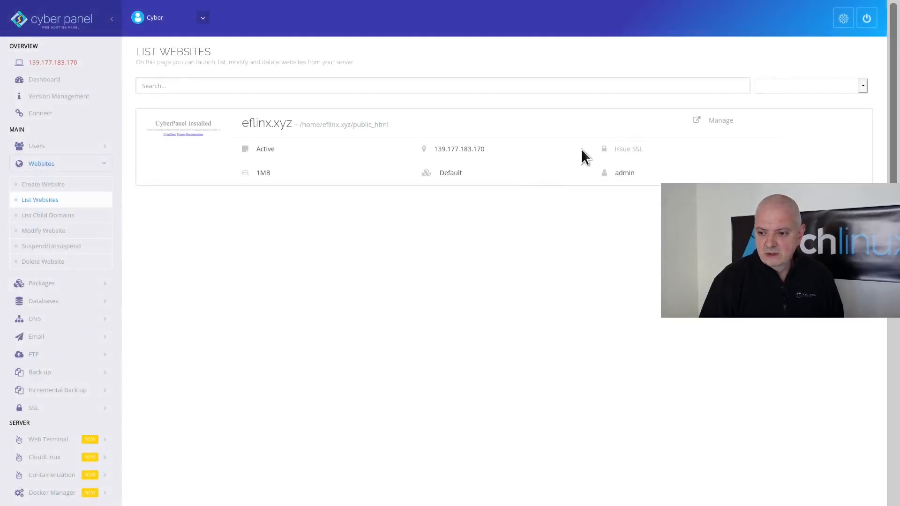
left_click(719, 124)
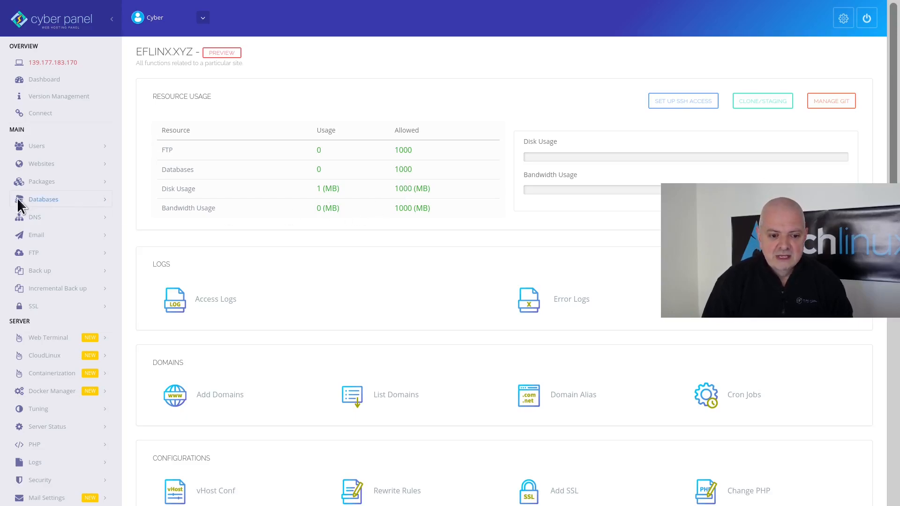
left_click(49, 183)
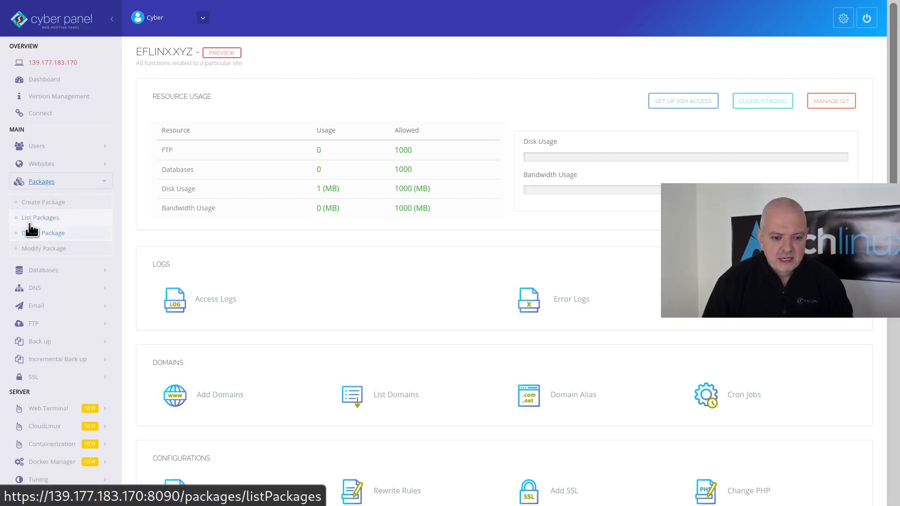
- Edit the Default package to 20000 MB disk space and 30000 MB bandwidth, and save
left_click(45, 219)
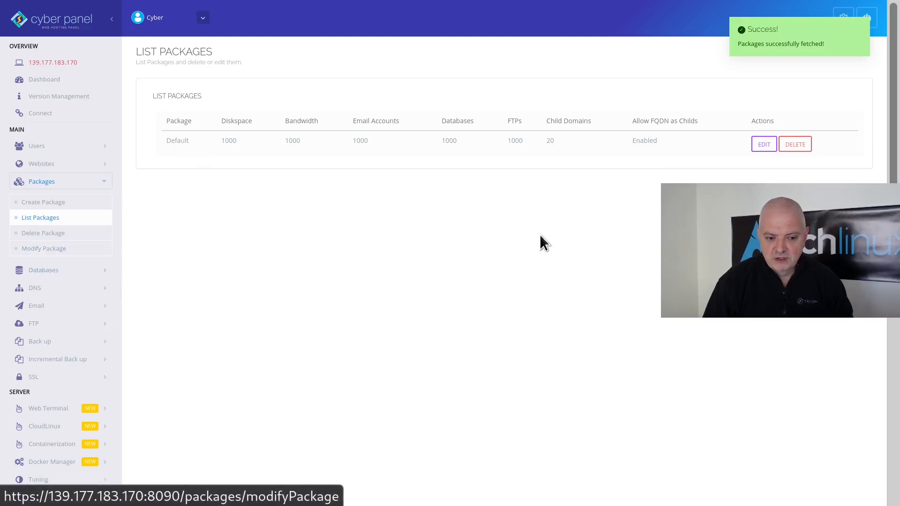
left_click(761, 145)
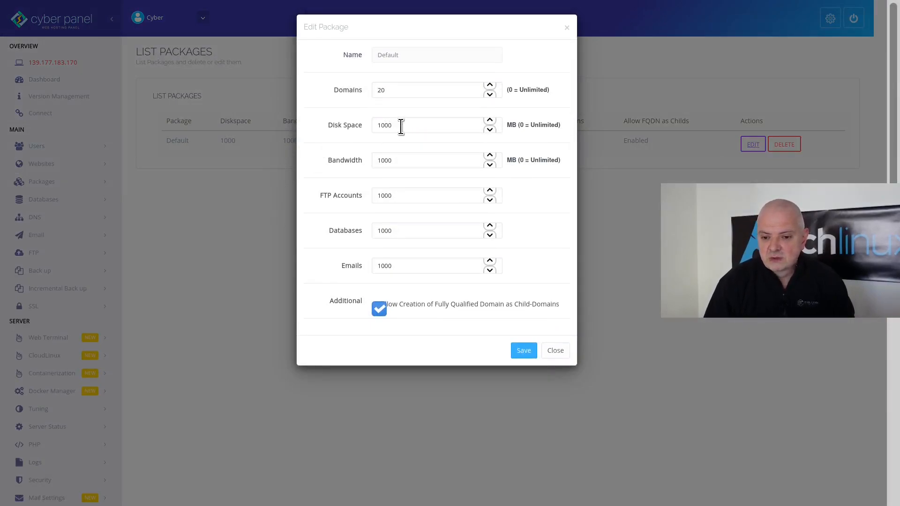
left_click_drag(396, 126, 358, 126)
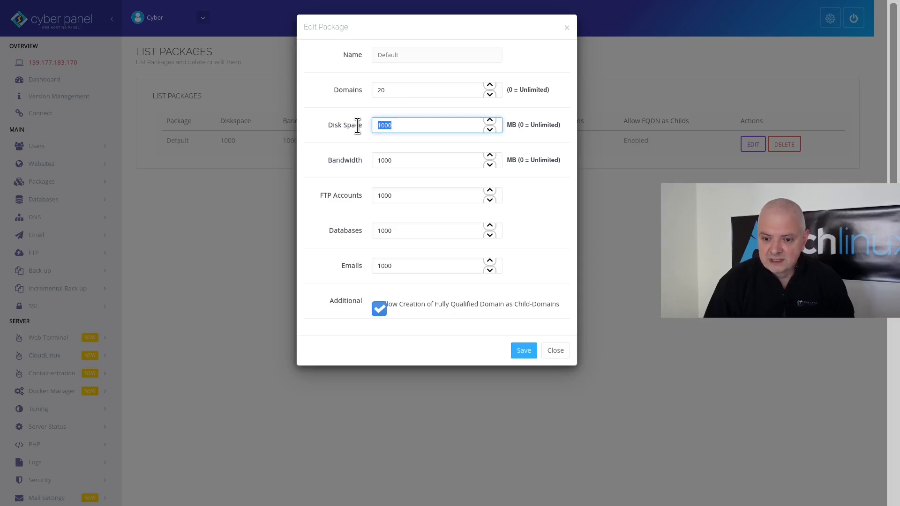
type("20000")
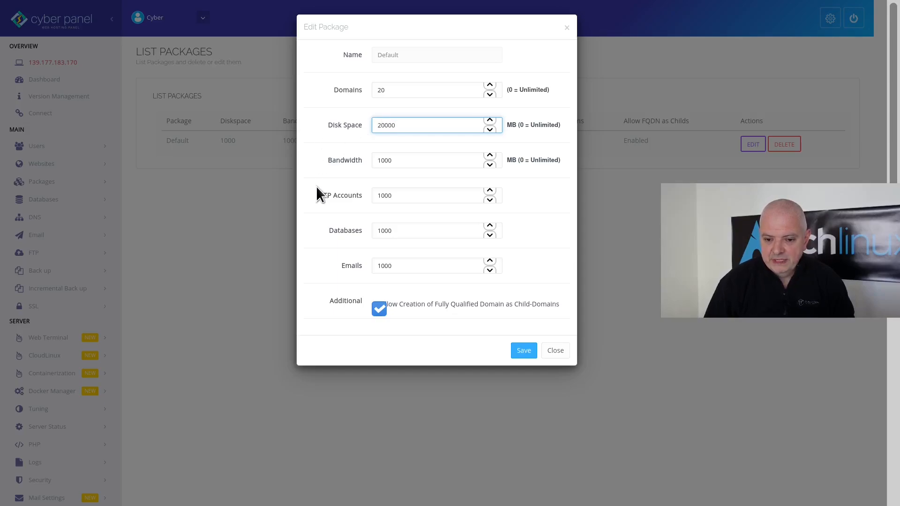
double_click(380, 161)
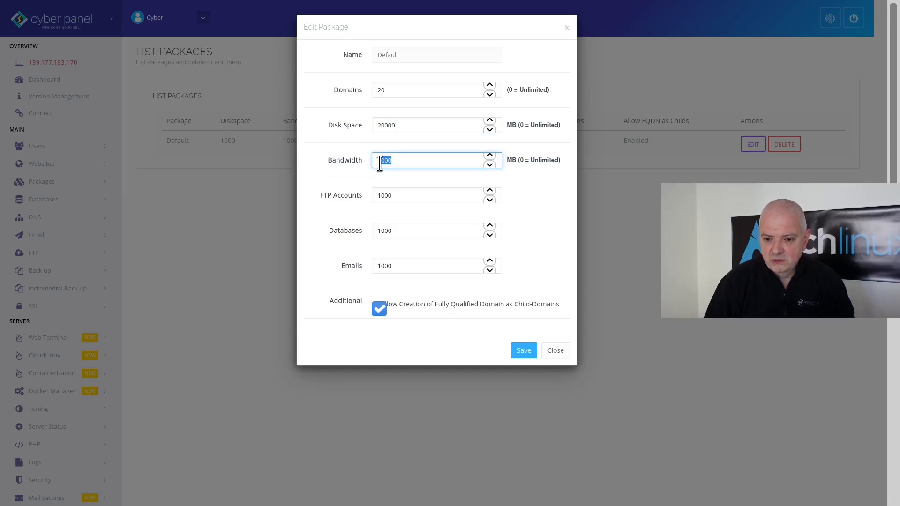
type("1000")
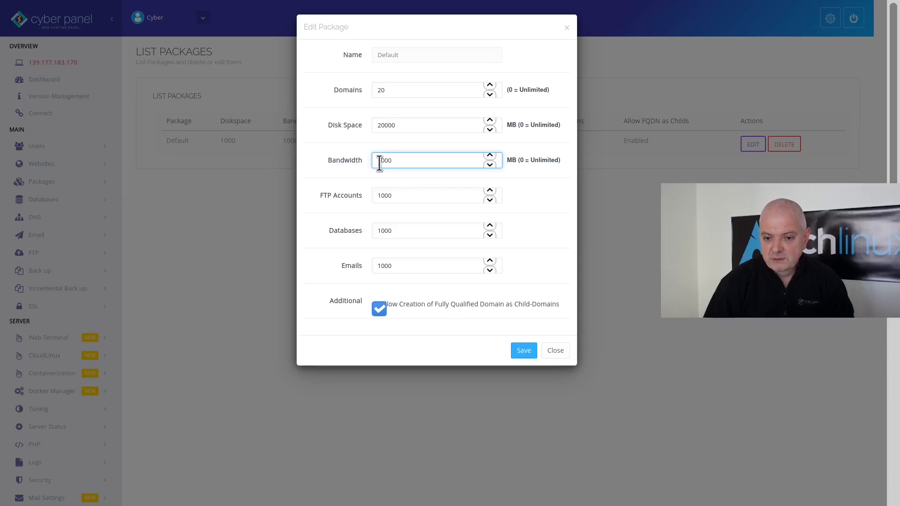
type("0")
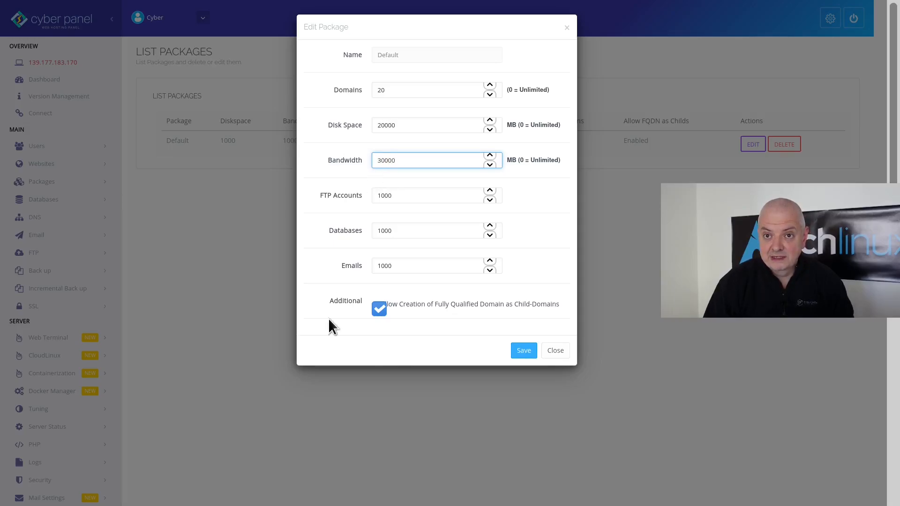
left_click(524, 351)
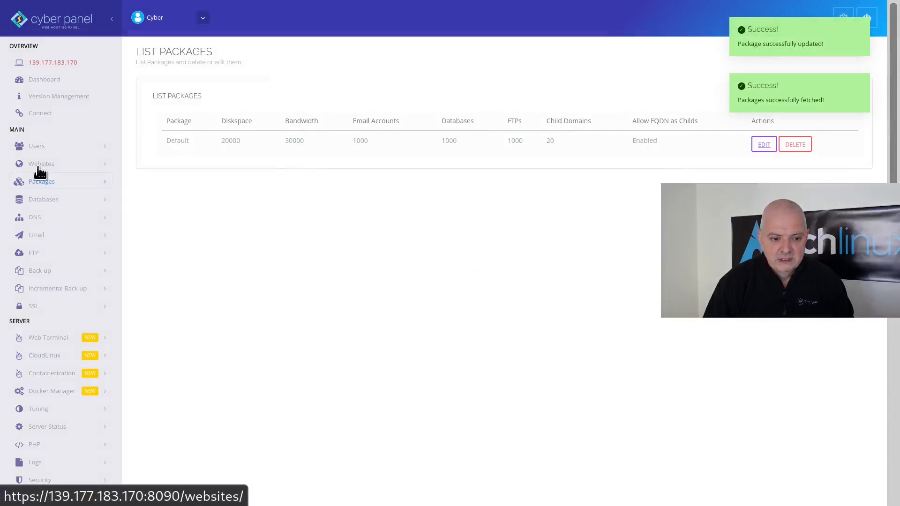
left_click(55, 165)
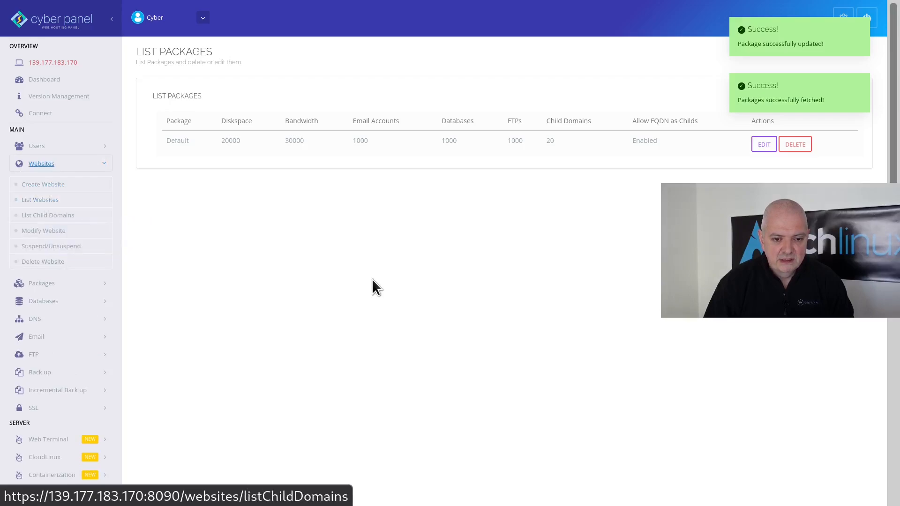
- Return to the websites list and open eflinx.xyz's management page down to the Application Installer
key("alt+Tab")
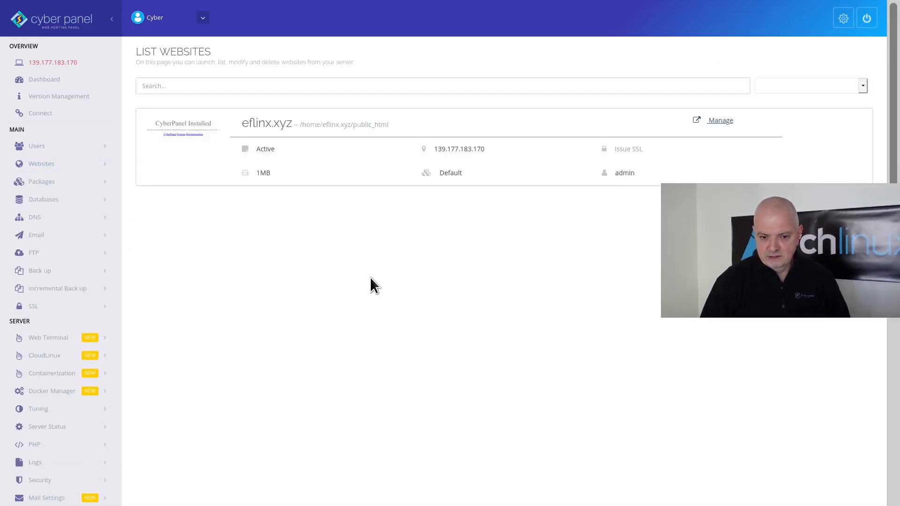
left_click(721, 123)
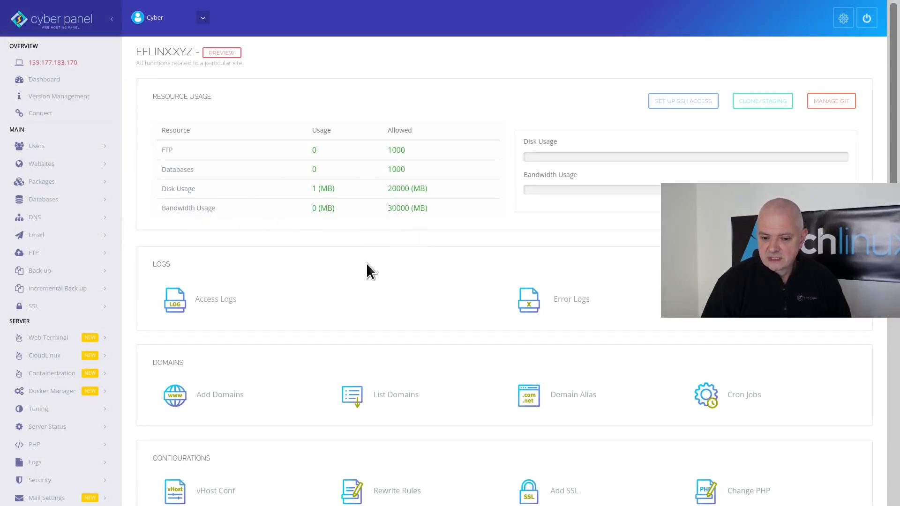
scroll(367, 263, "down", 10)
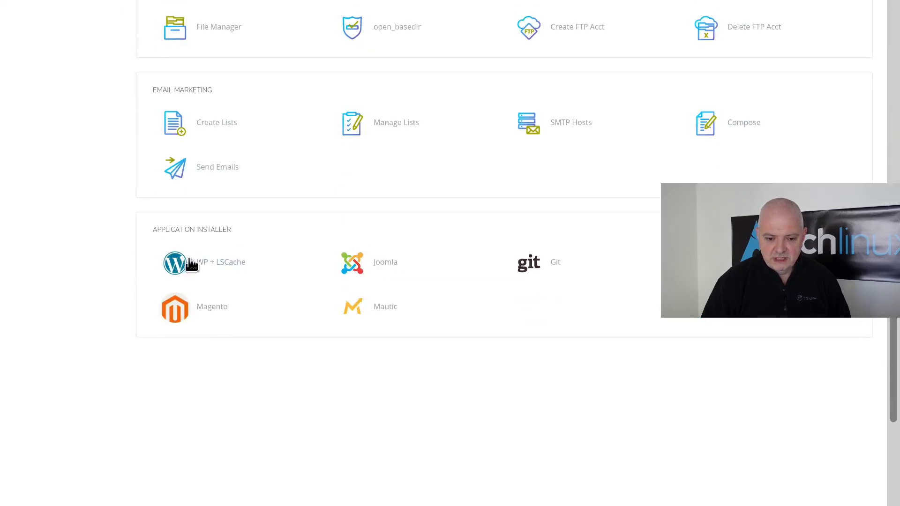
- Install WP + LSCache on eflinx.xyz with blog title 'eflinx.xyz', an admin username, password and e-mail
left_click(212, 265)
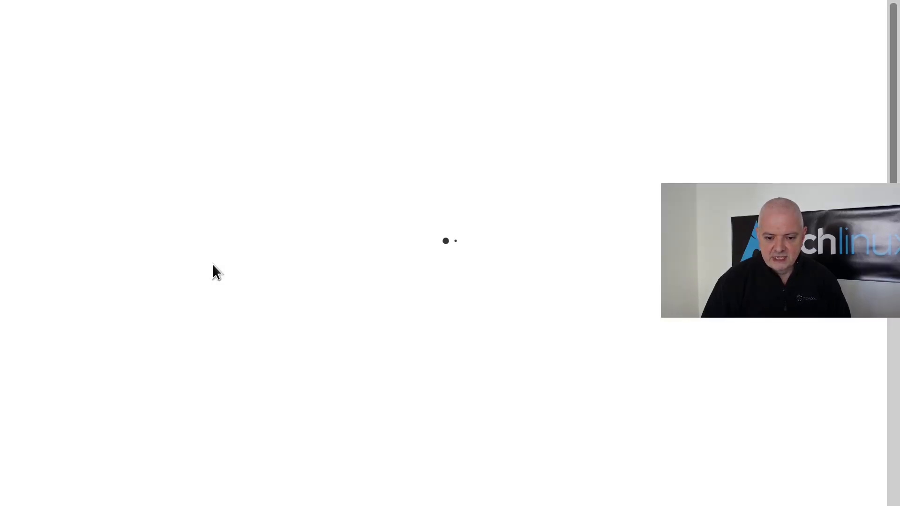
left_click(345, 115)
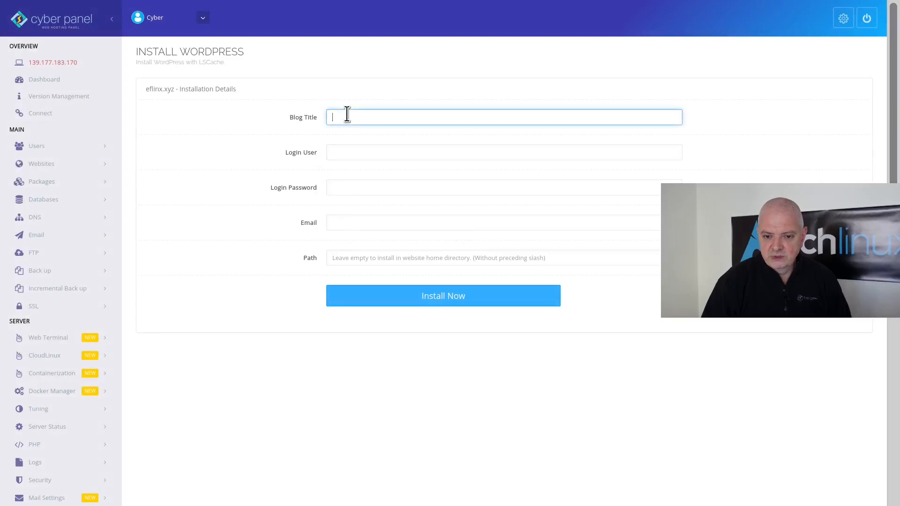
type("e")
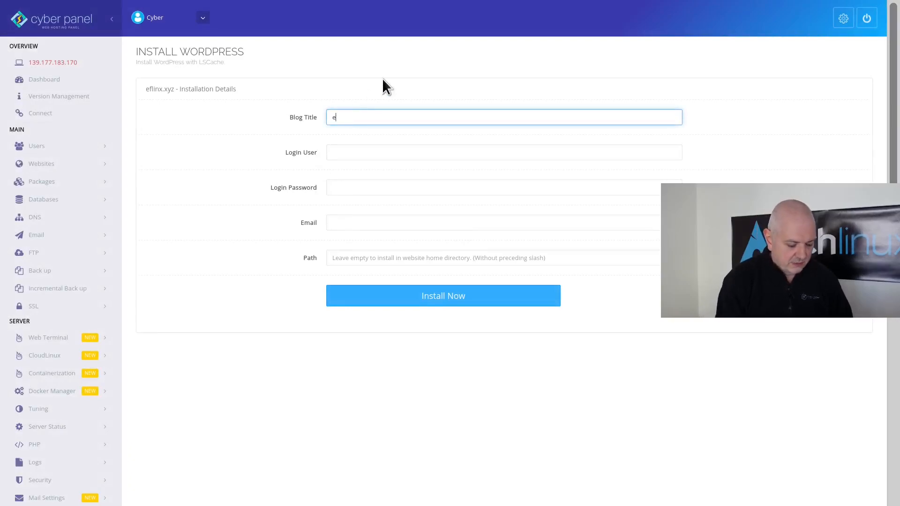
type("flinx.xyz")
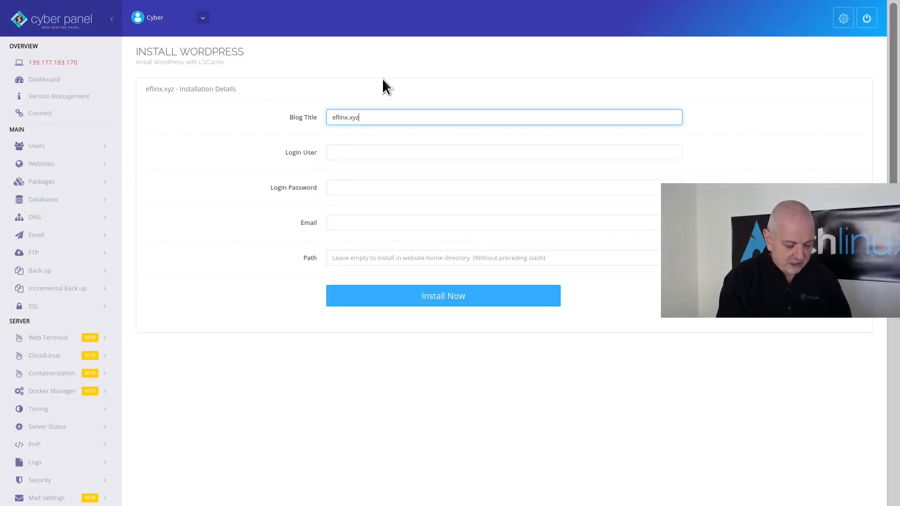
left_click(358, 146)
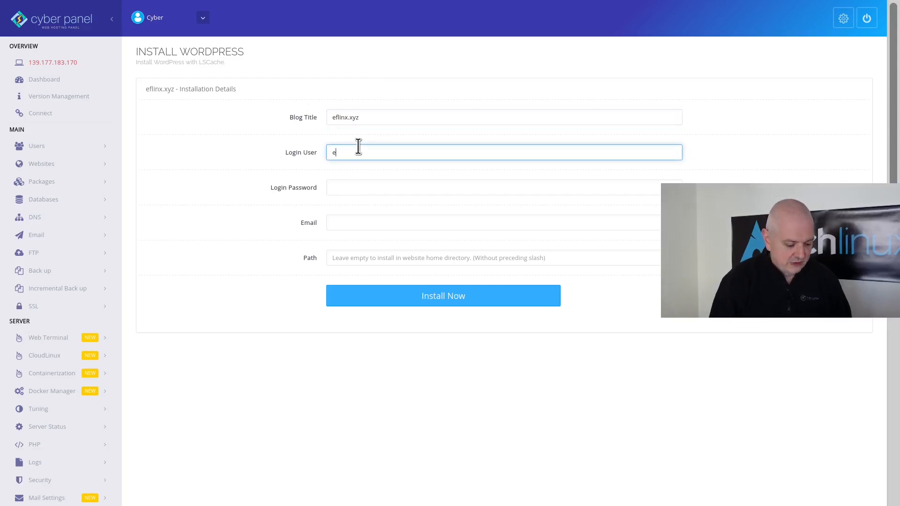
type("ermann")
key("Tab")
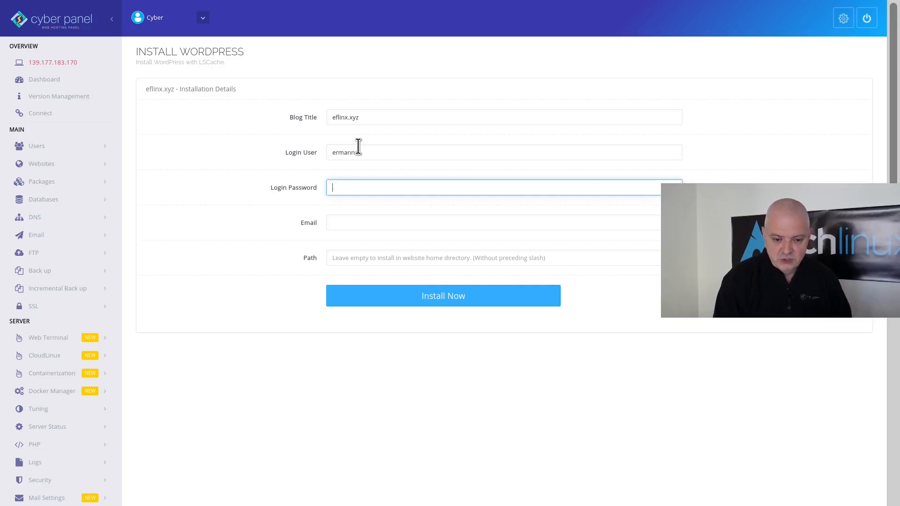
type("*********")
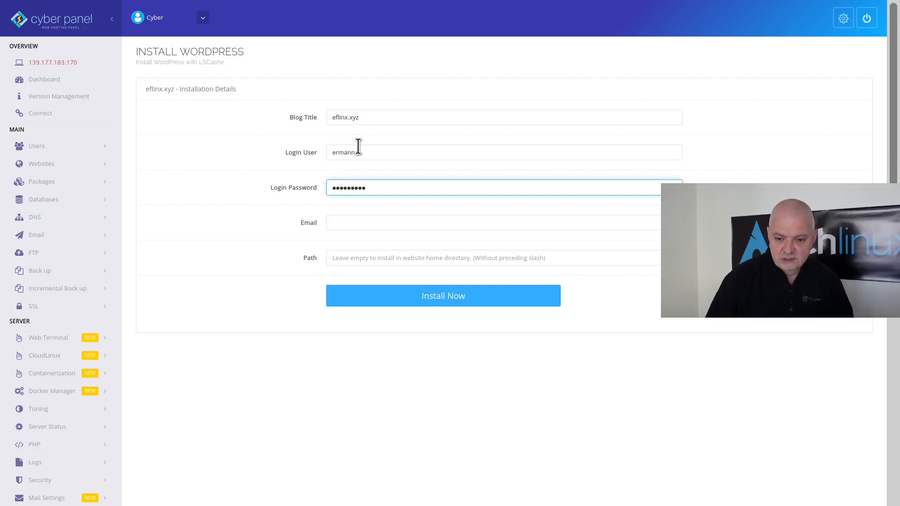
left_click(354, 219)
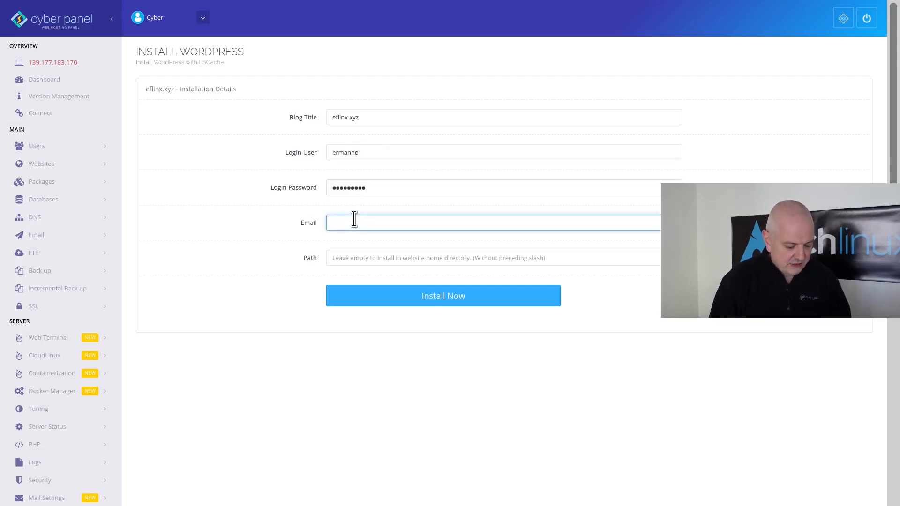
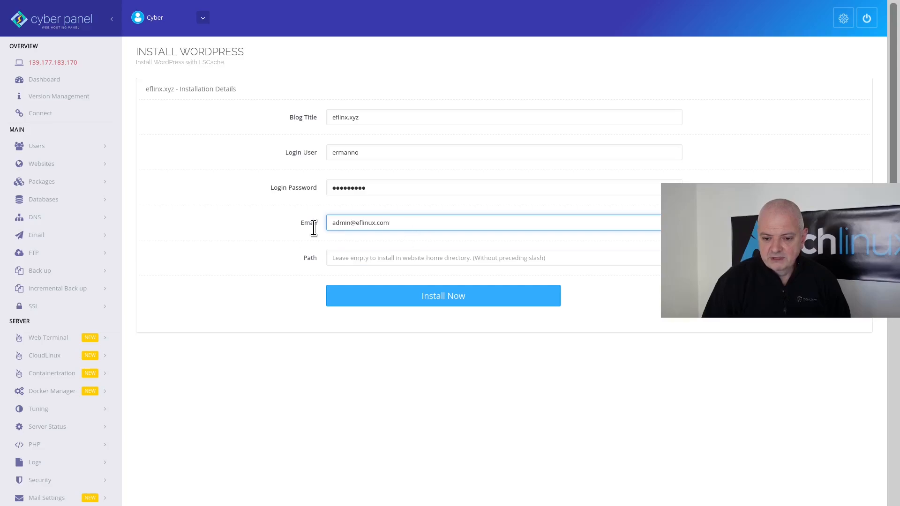
left_click(429, 298)
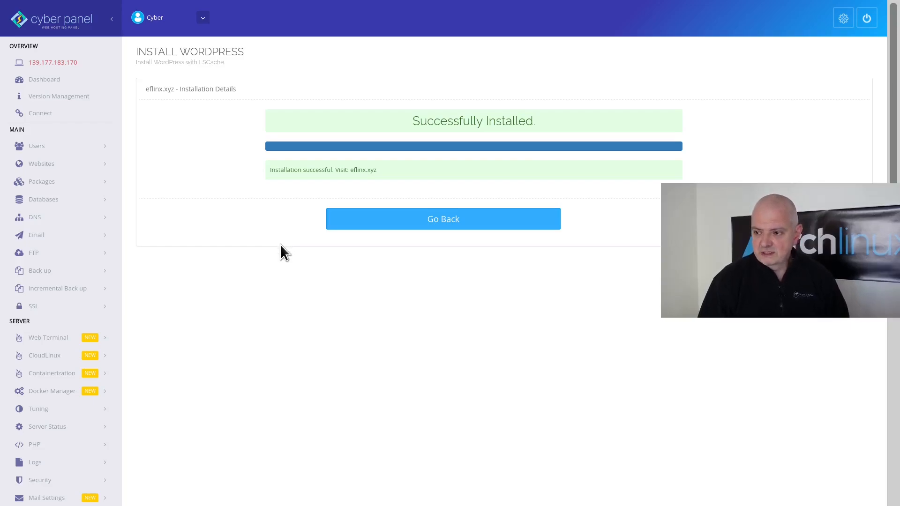
- Load eflinx.xyz without the :8090 port in a new tab and view the WordPress site full-screen
key("ctrl+t")
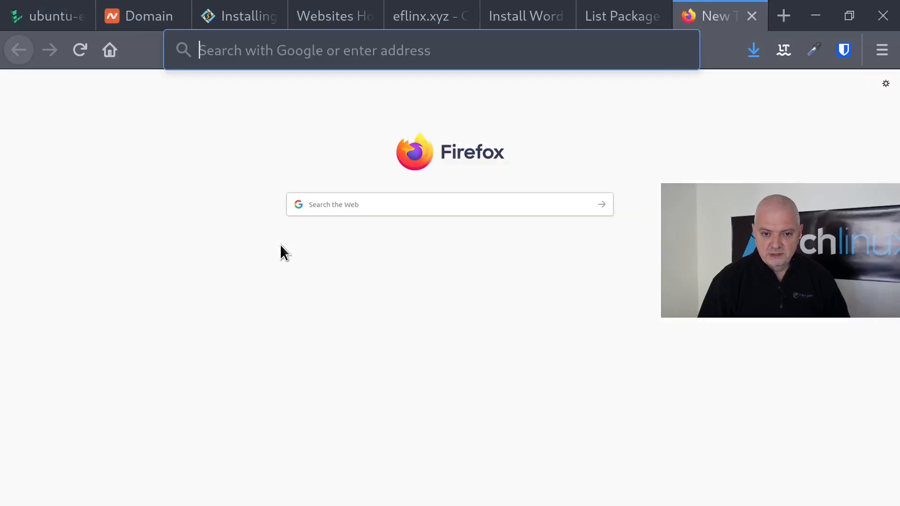
type("eflinx")
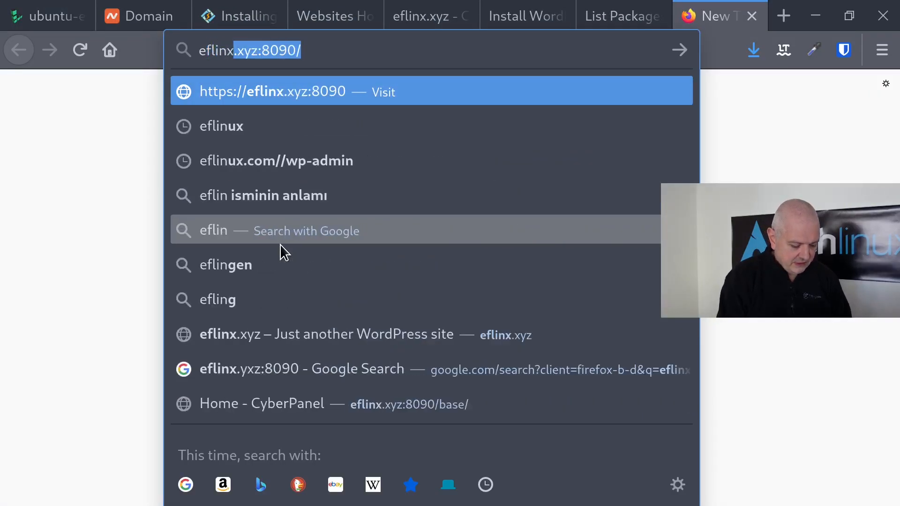
type(".xyz")
key("BackSpace")
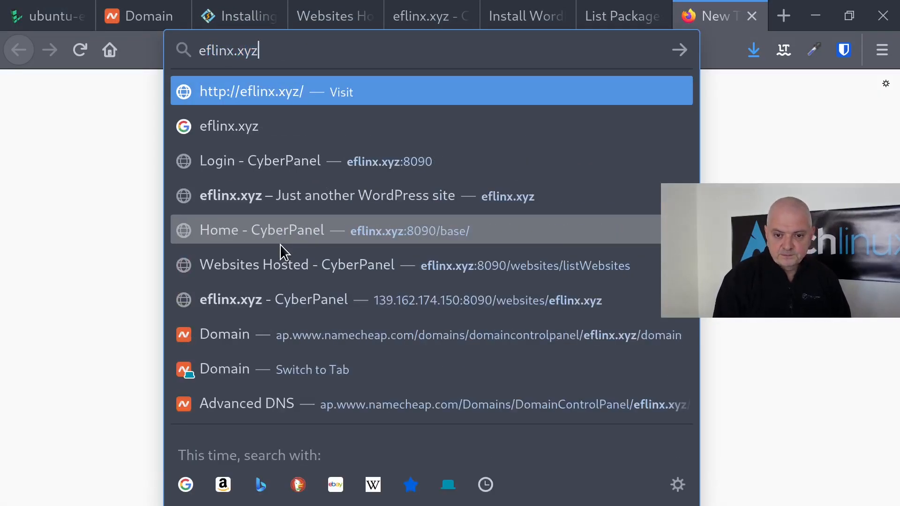
key("Return")
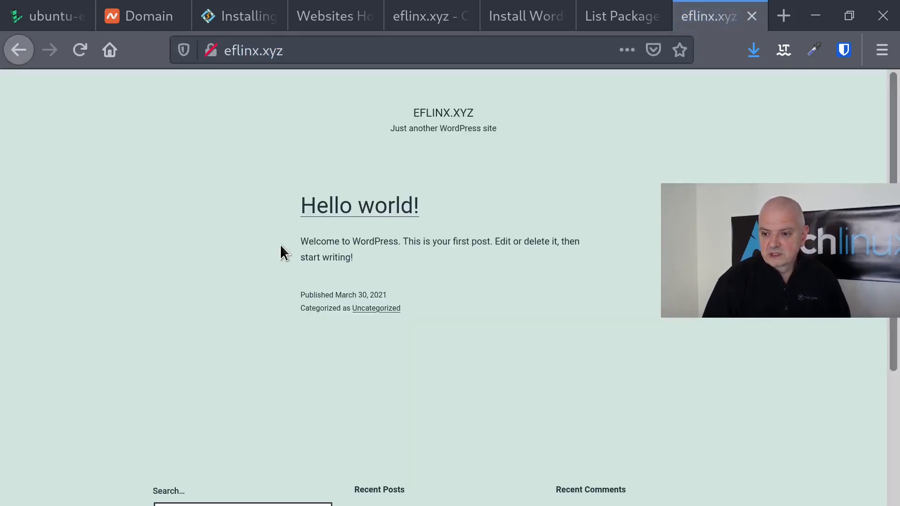
key("F11")
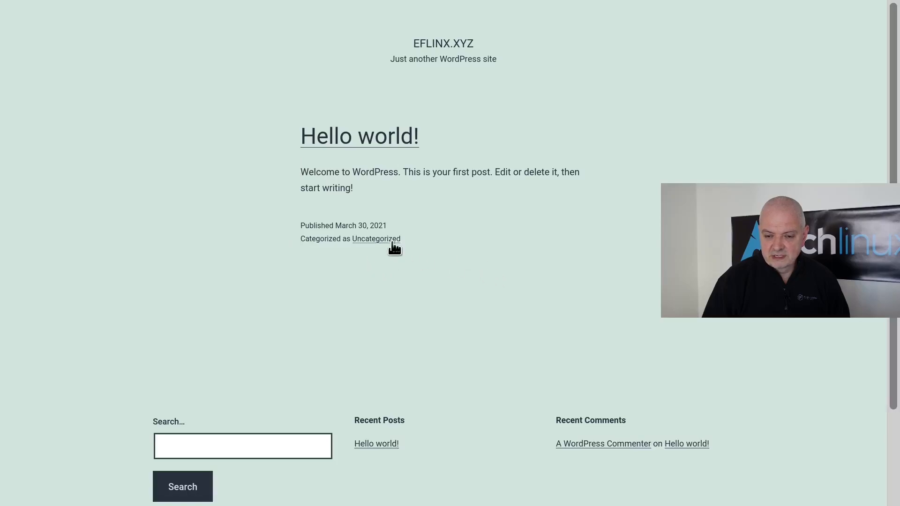
mouse_move(338, 19)
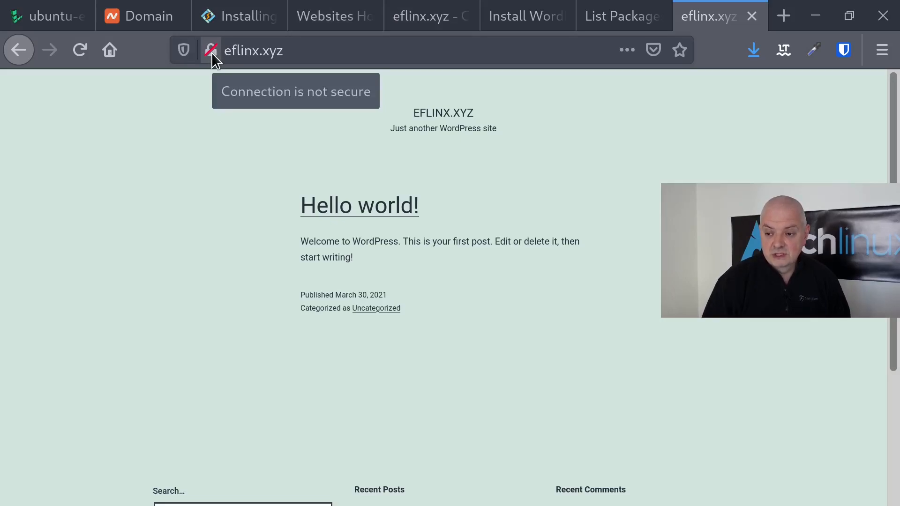
- Back in CyberPanel, use SSL > Manage SSL to issue a certificate for eflinx.xyz
left_click(605, 19)
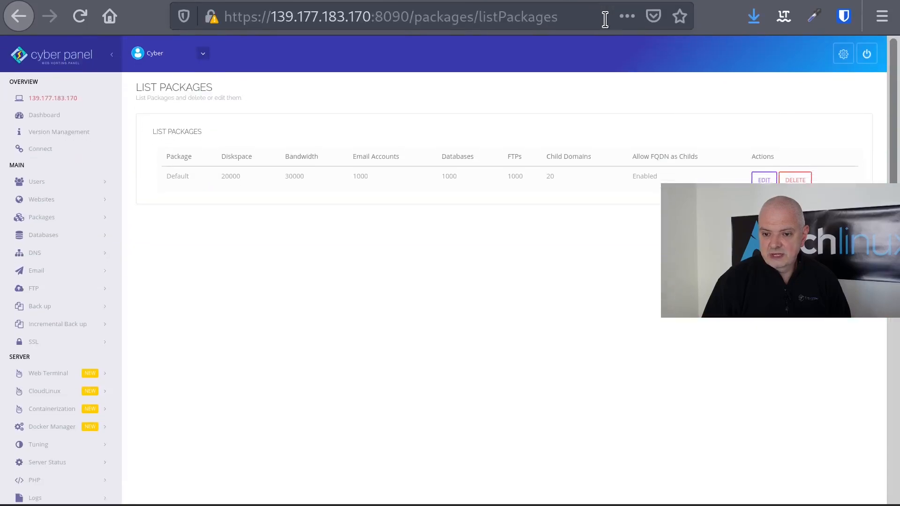
key("F11")
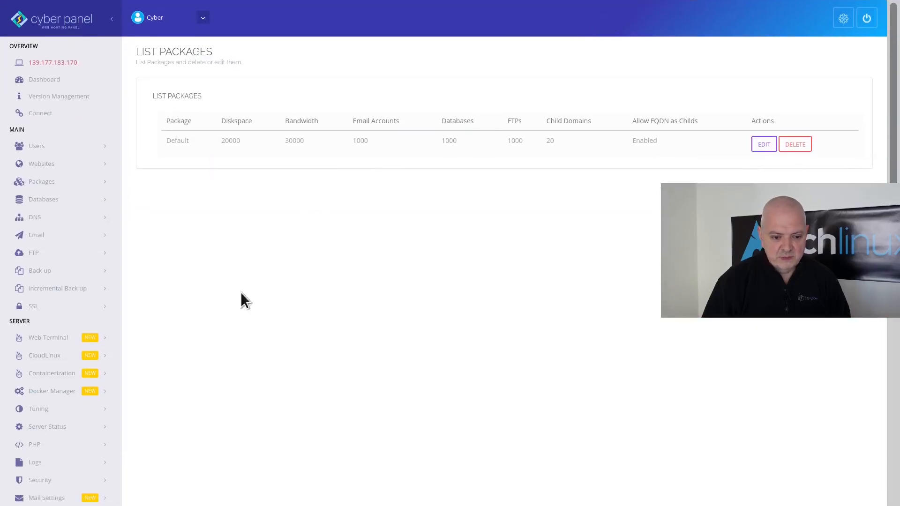
left_click(44, 307)
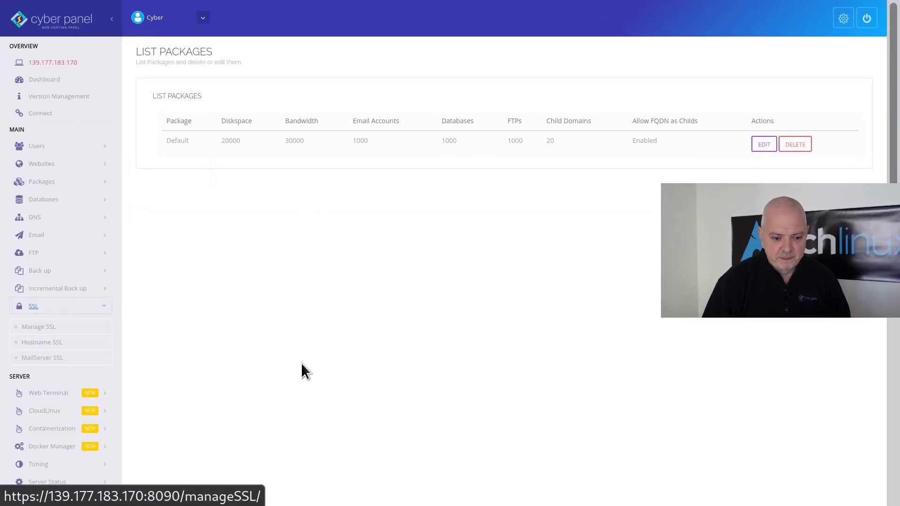
left_click(51, 327)
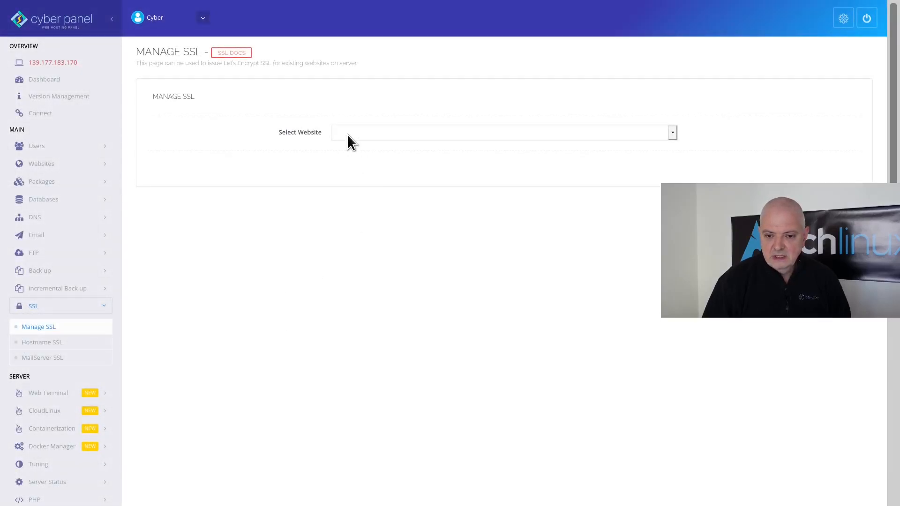
left_click(348, 133)
left_click(353, 170)
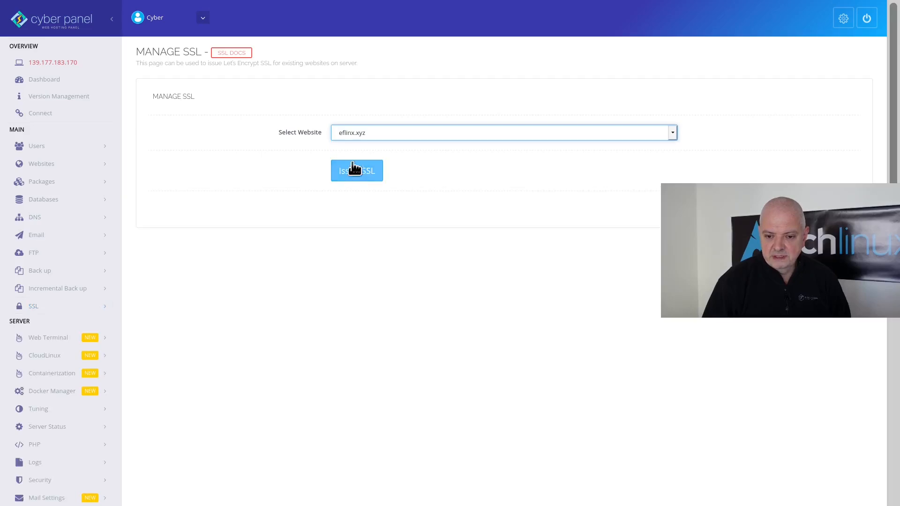
left_click(354, 174)
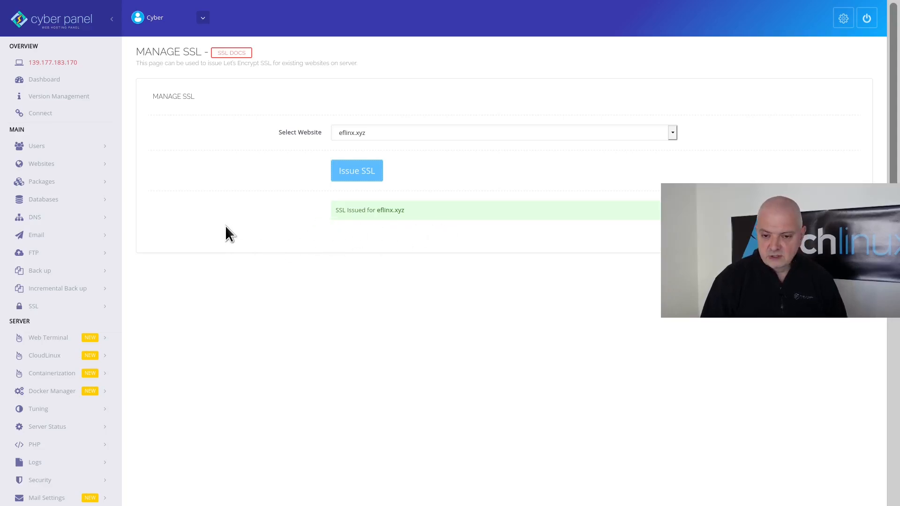
key("alt+Tab")
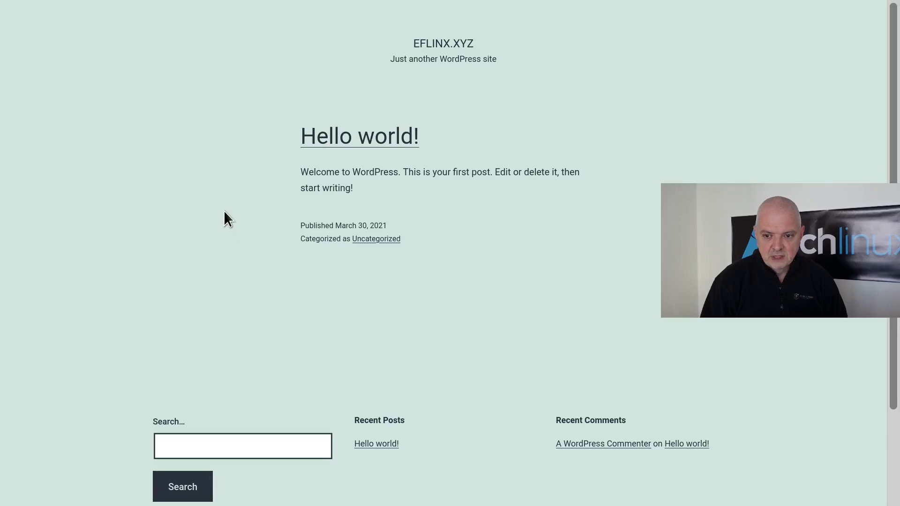
mouse_move(216, 12)
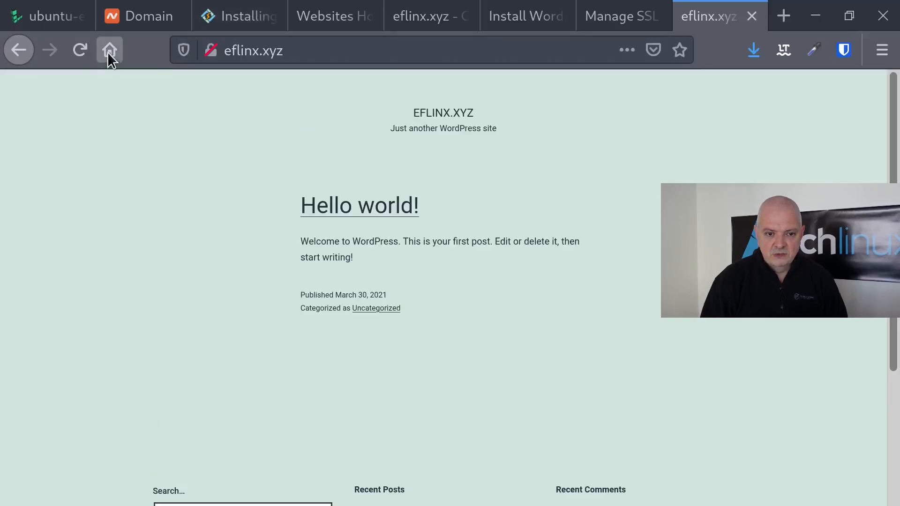
left_click(81, 53)
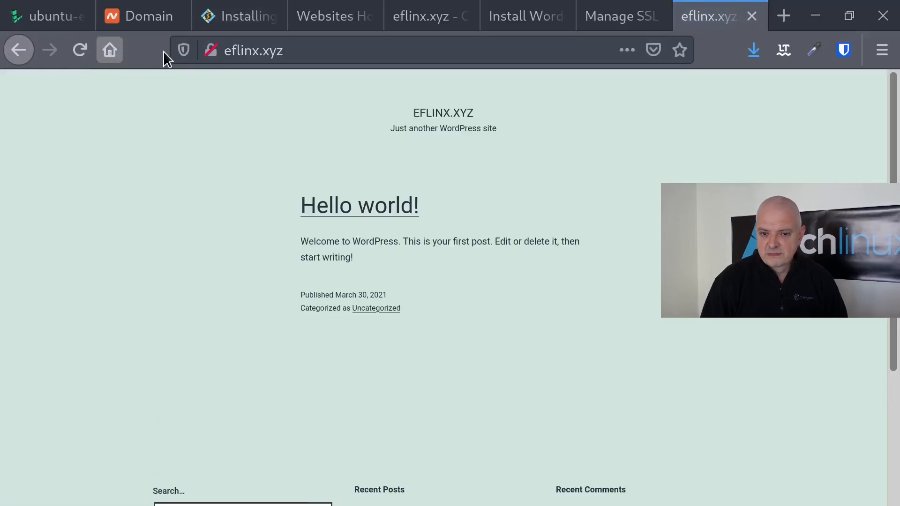
left_click(225, 54)
left_click(225, 54)
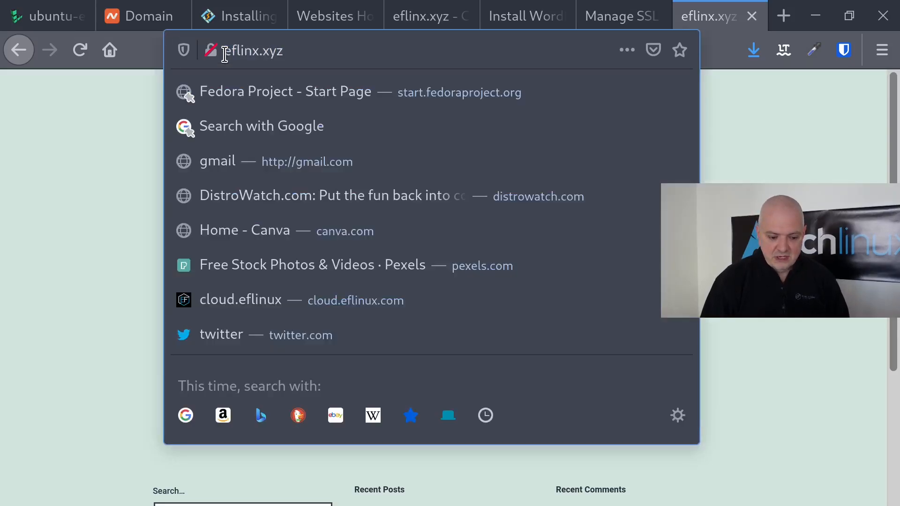
type("ht")
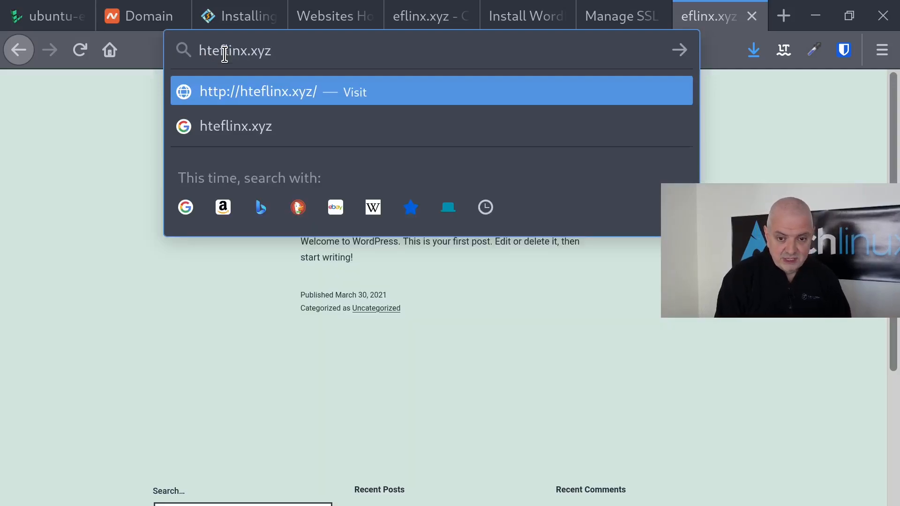
type("tps://")
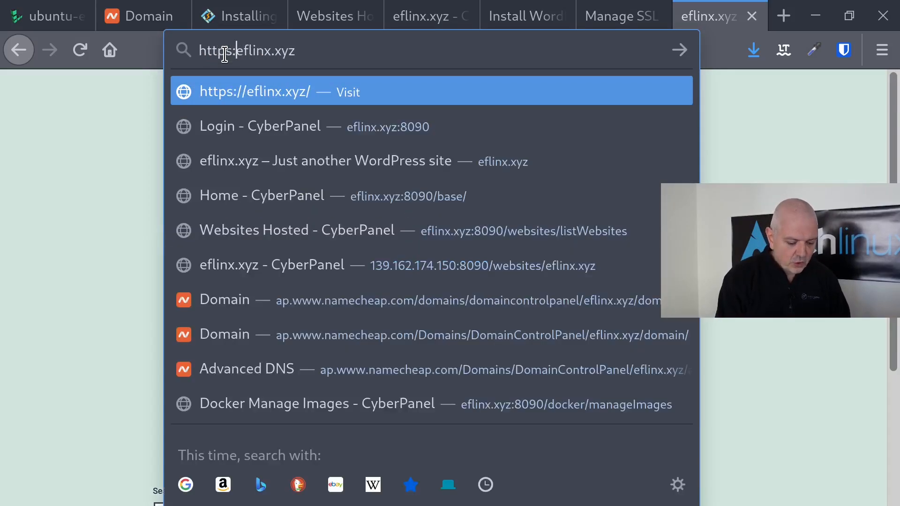
key("Return")
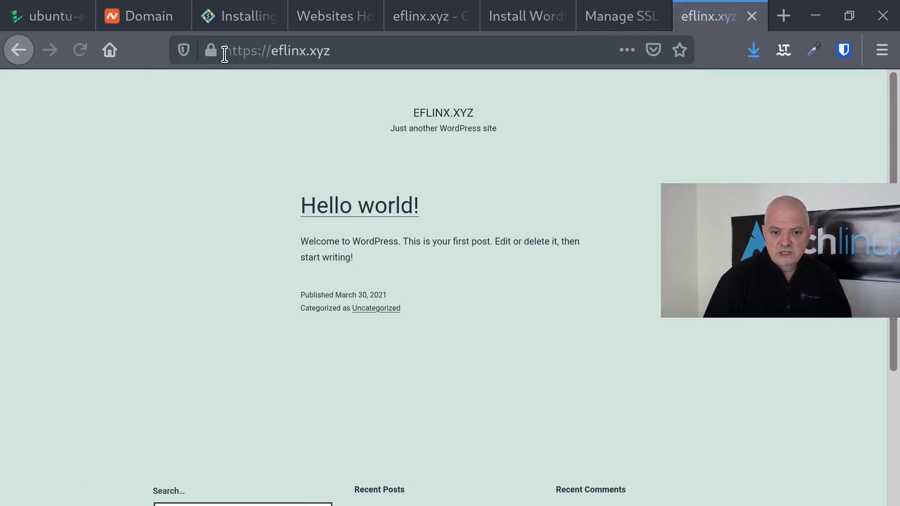
- Return to the CyberPanel Manage SSL page in full-screen
left_click(584, 21)
key("F11")
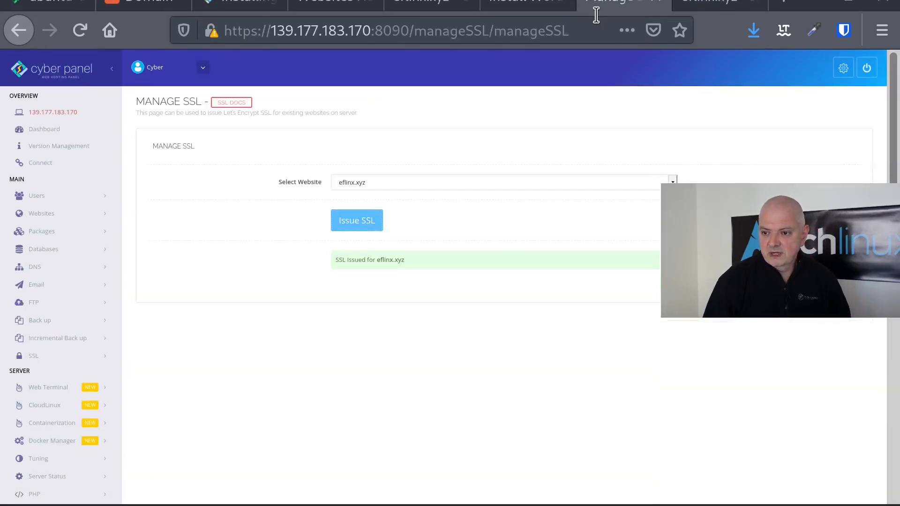
mouse_move(589, 13)
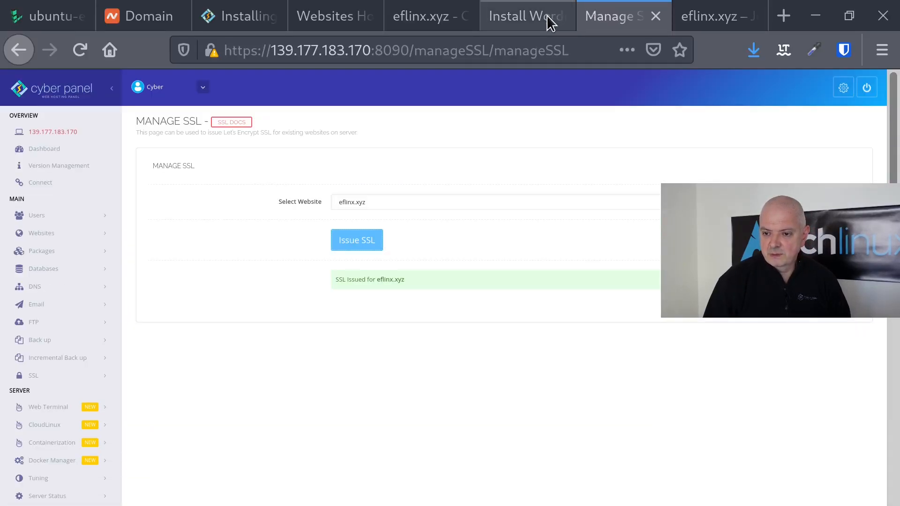
- Close the SSL page and open eflinx.xyz's management page from List Websites
left_click(656, 21)
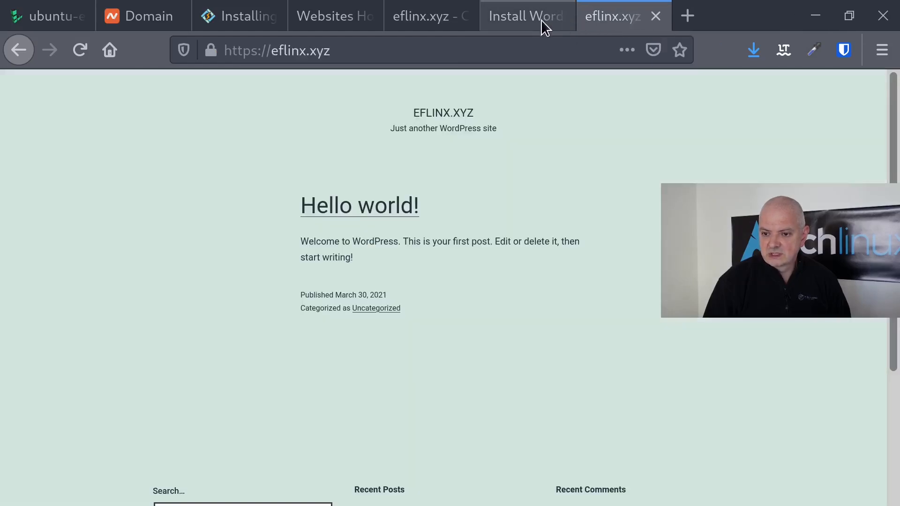
left_click(523, 26)
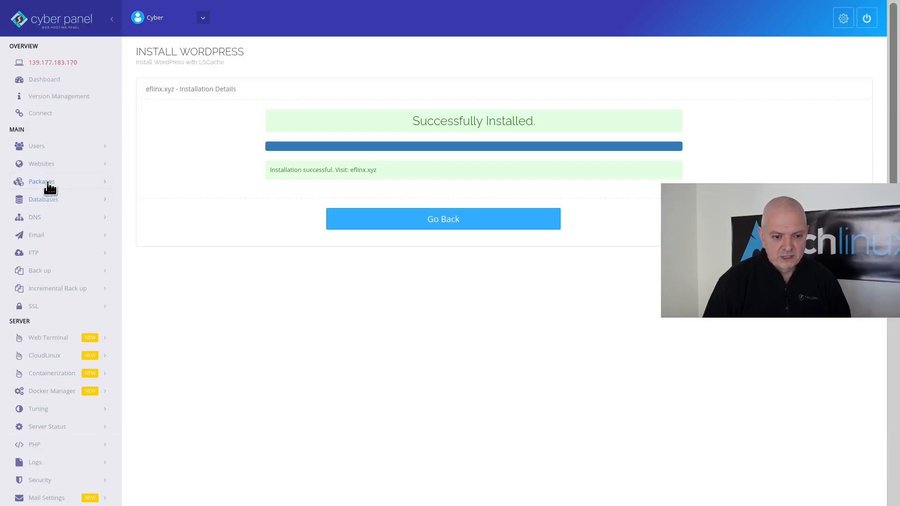
left_click(47, 164)
left_click(49, 201)
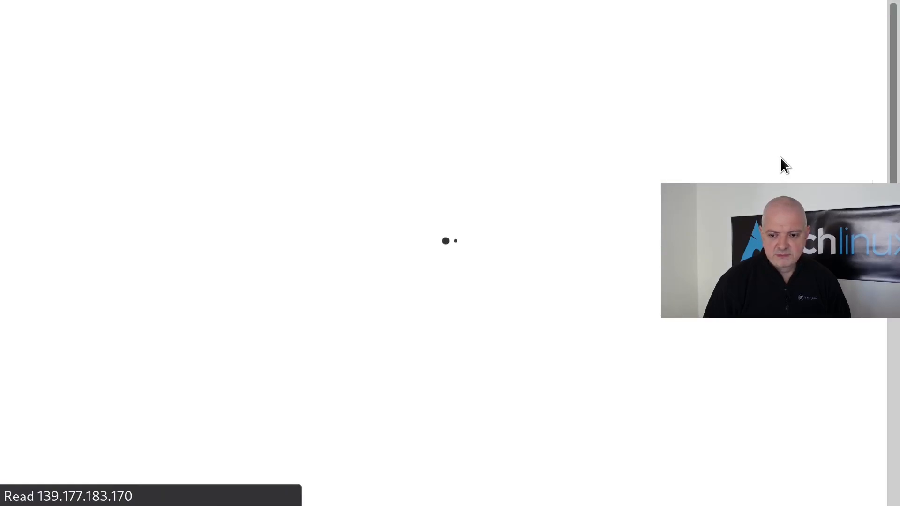
left_click(716, 123)
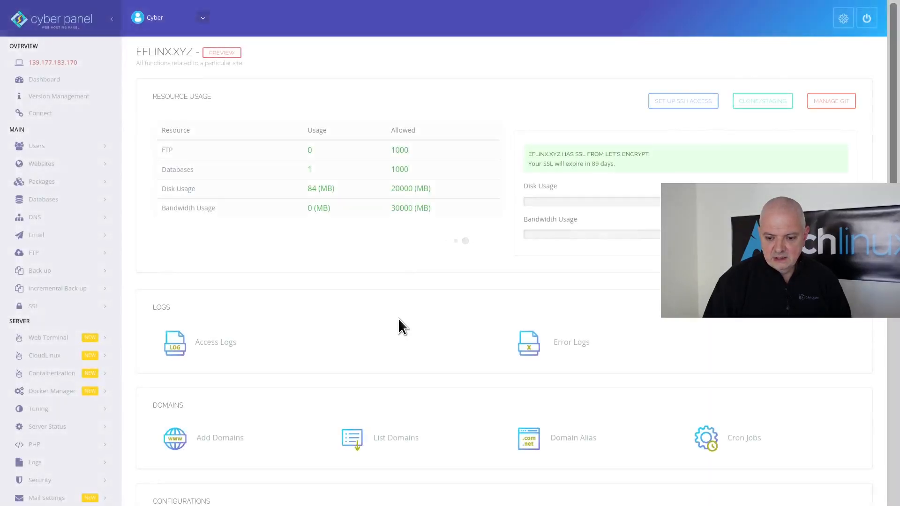
scroll(398, 319, "down", 2)
scroll(399, 321, "down", 5)
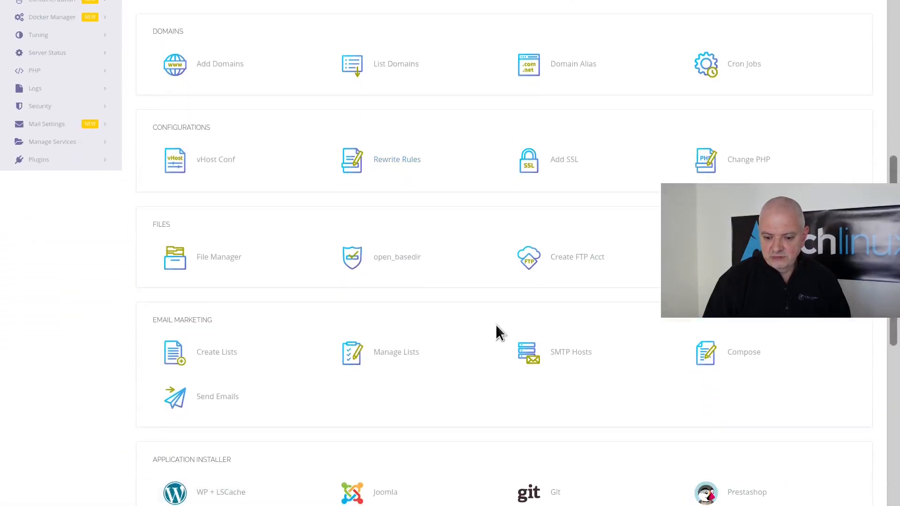
- Apply the Force HTTP -> HTTPS rewrite template and save the rewrite rules
left_click(404, 160)
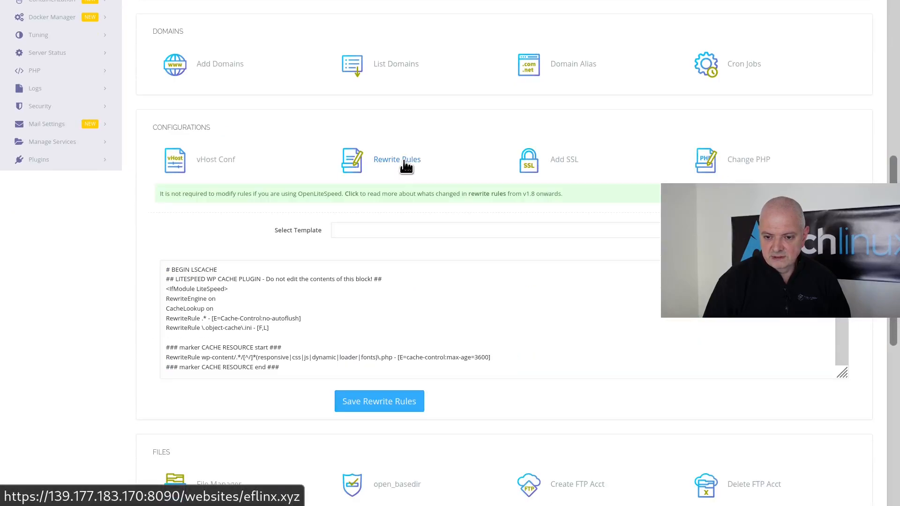
left_click(376, 230)
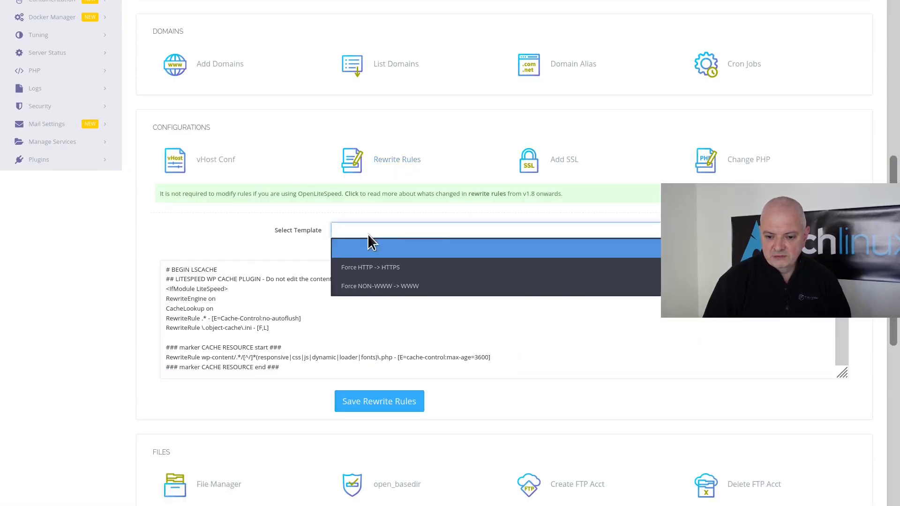
left_click(403, 267)
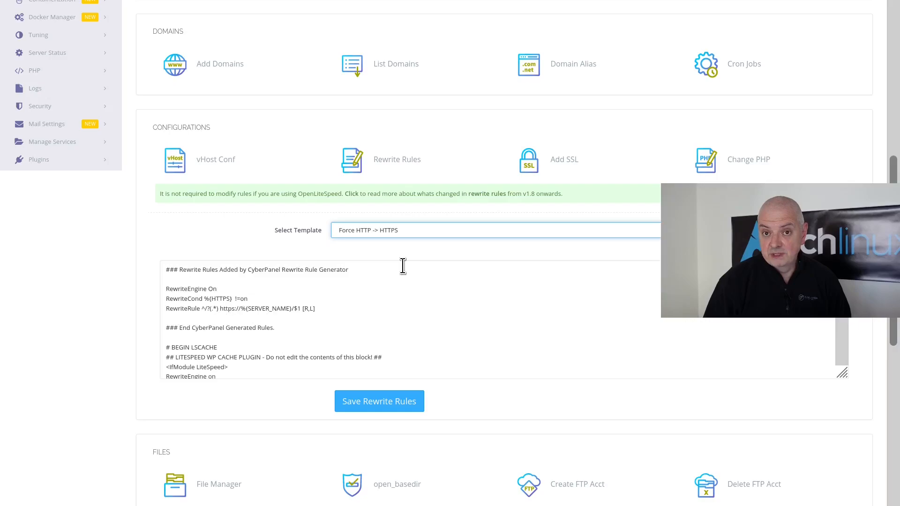
left_click(378, 404)
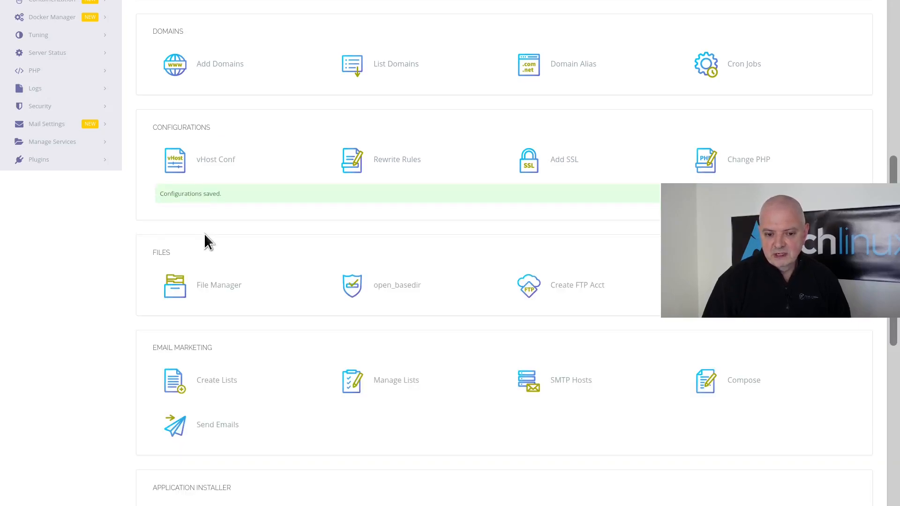
- Reload eflinx.xyz in the site tab to confirm it is now served over HTTPS
key("alt+Tab")
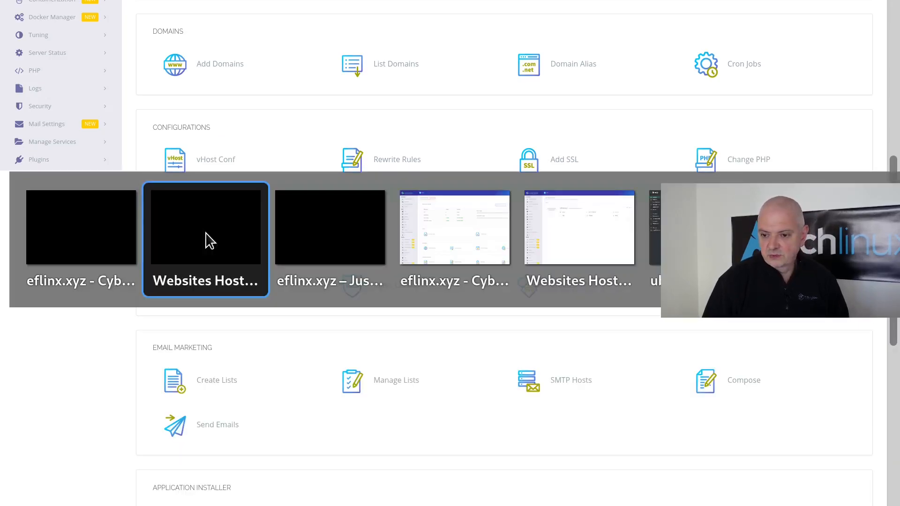
key("alt+Tab")
mouse_move(255, 6)
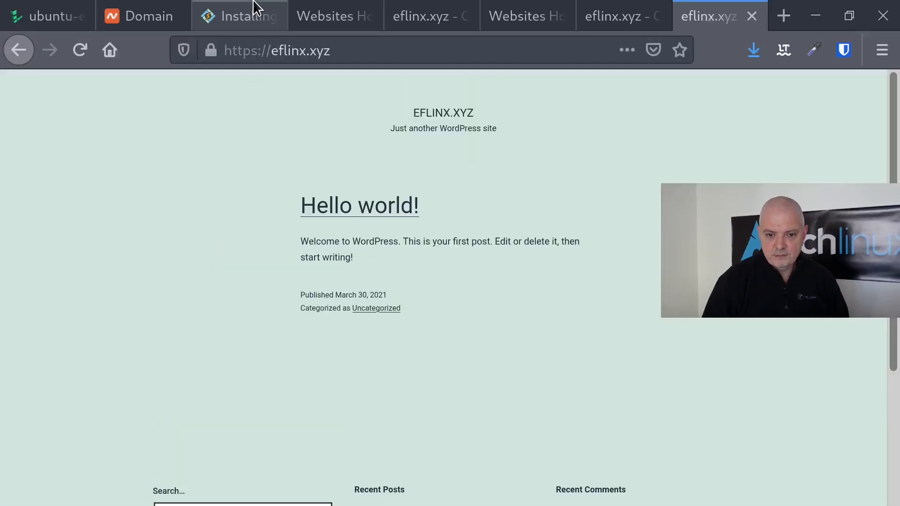
left_click(252, 52)
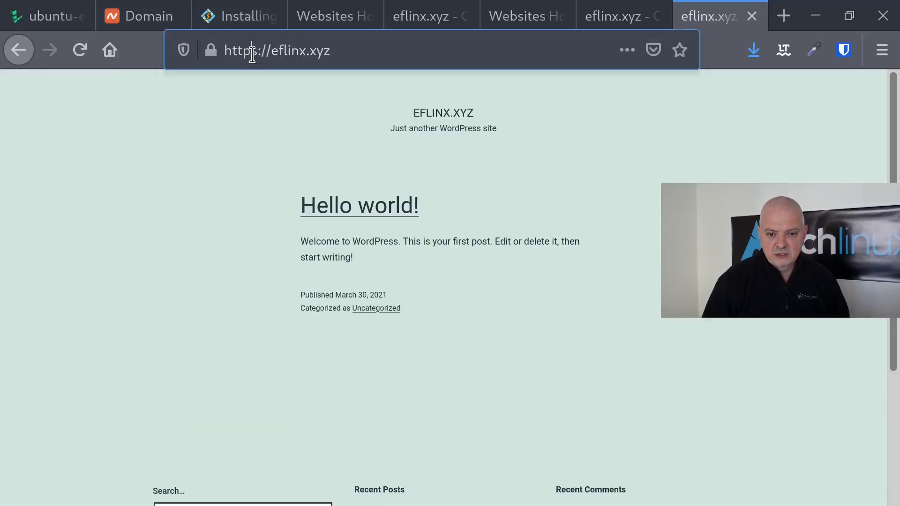
type("eflinx.")
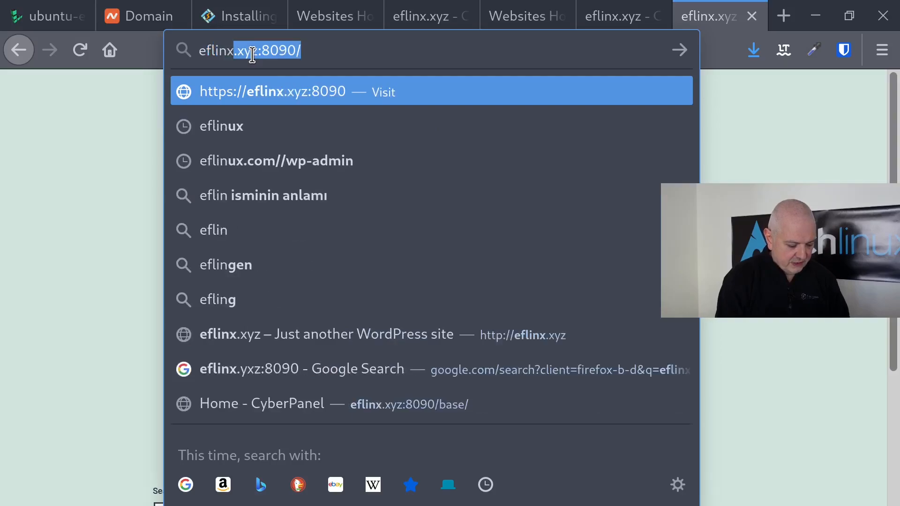
type("xyz")
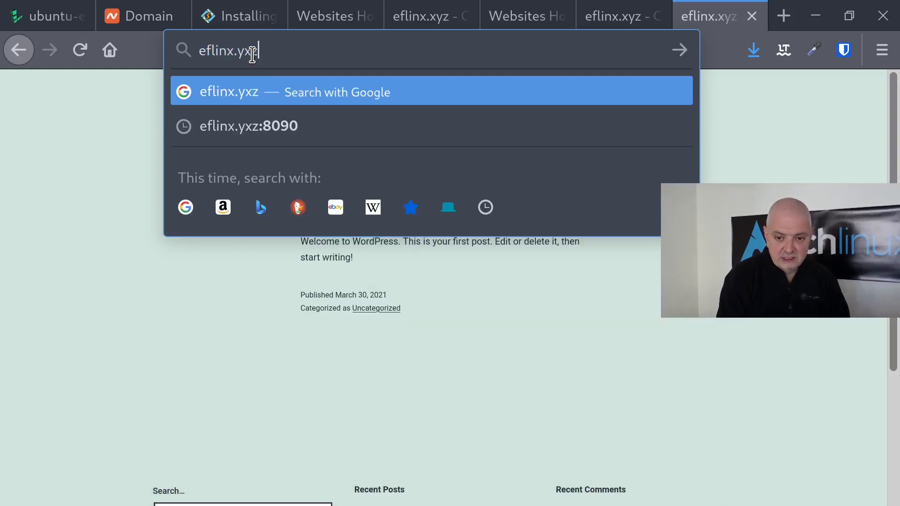
key("Return")
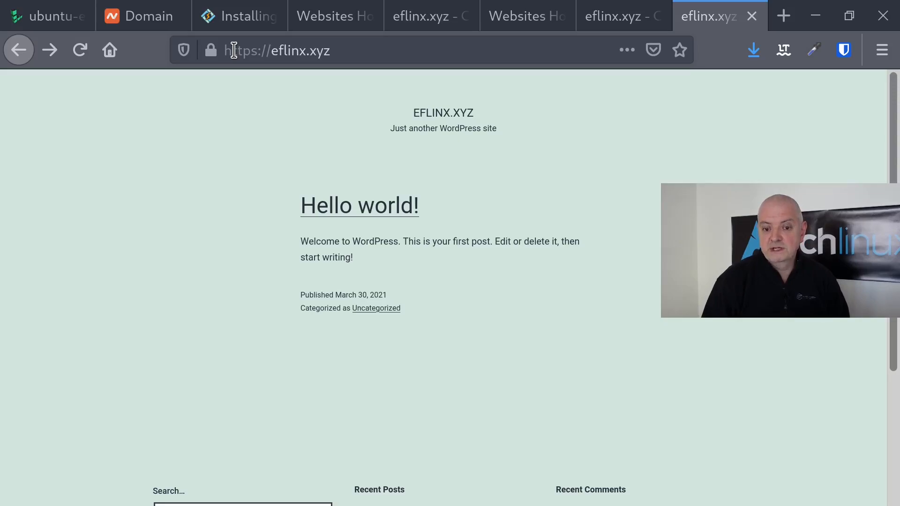
- Close the four surplus tabs to get back to CyberPanel's List Websites page
left_click(752, 17)
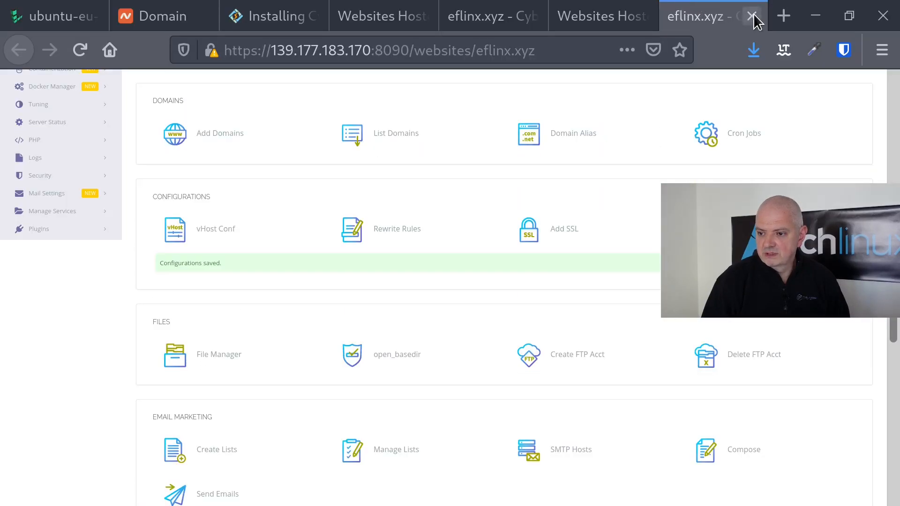
left_click(752, 17)
left_click(748, 17)
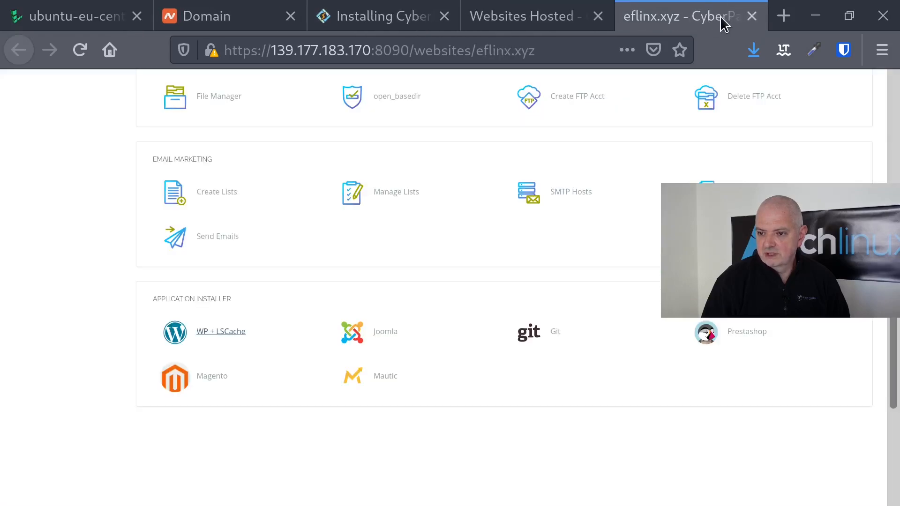
left_click(749, 16)
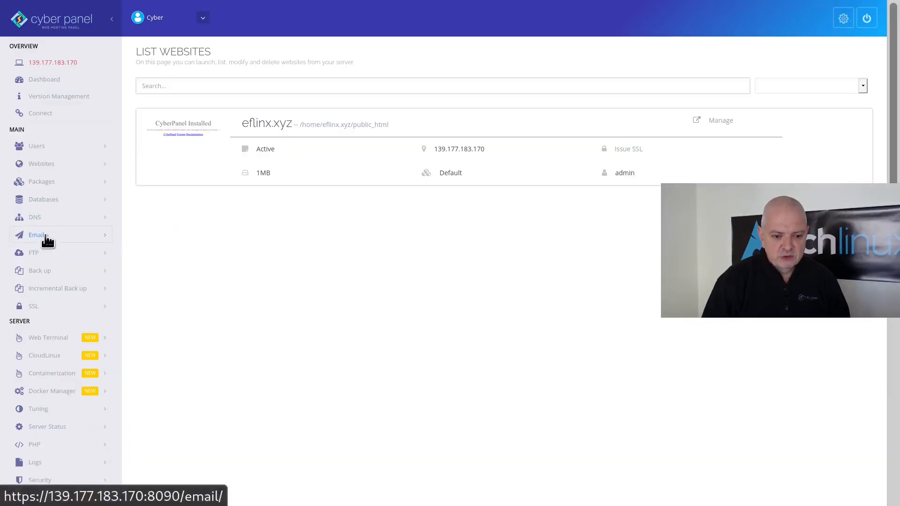
left_click(47, 305)
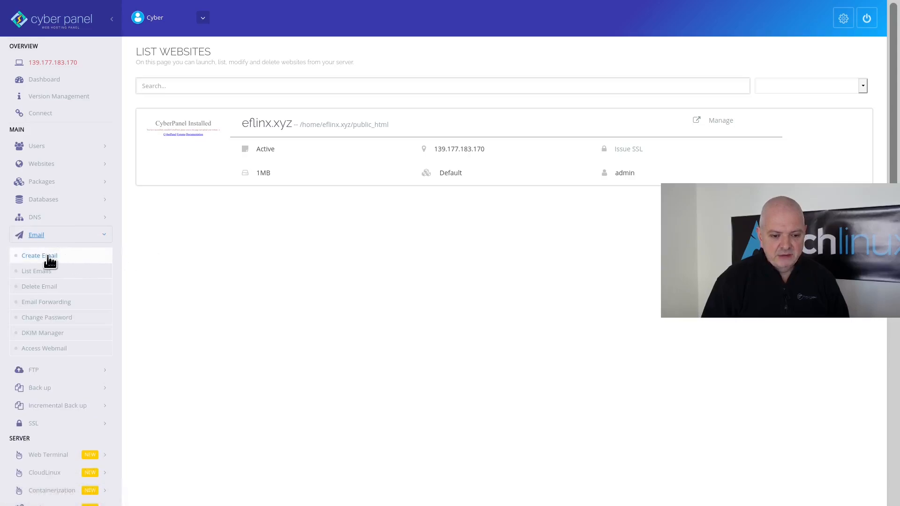
- Create an email account on eflinx.xyz with a chosen user name and password
left_click(47, 257)
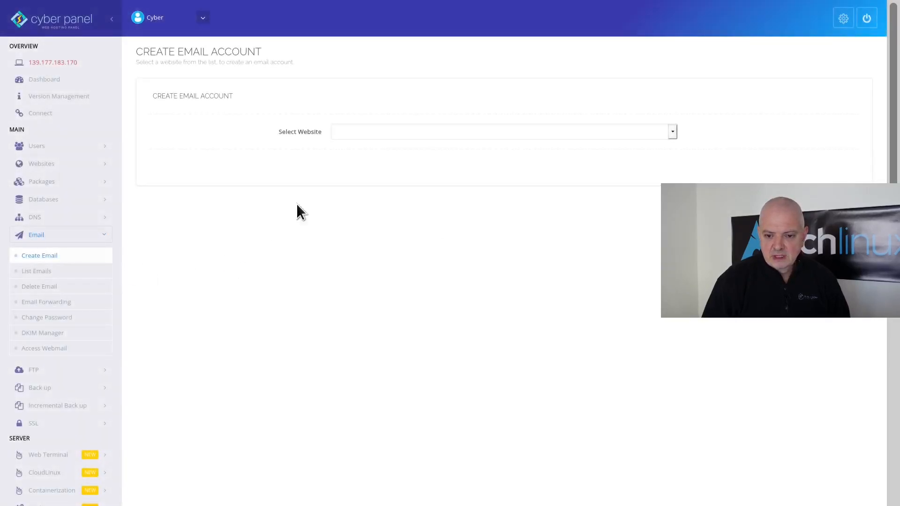
left_click(373, 133)
left_click(334, 169)
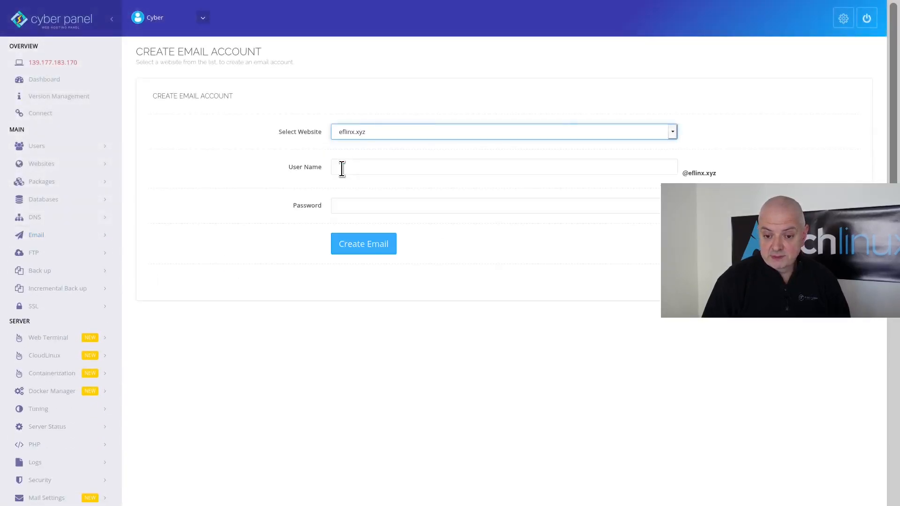
left_click(357, 168)
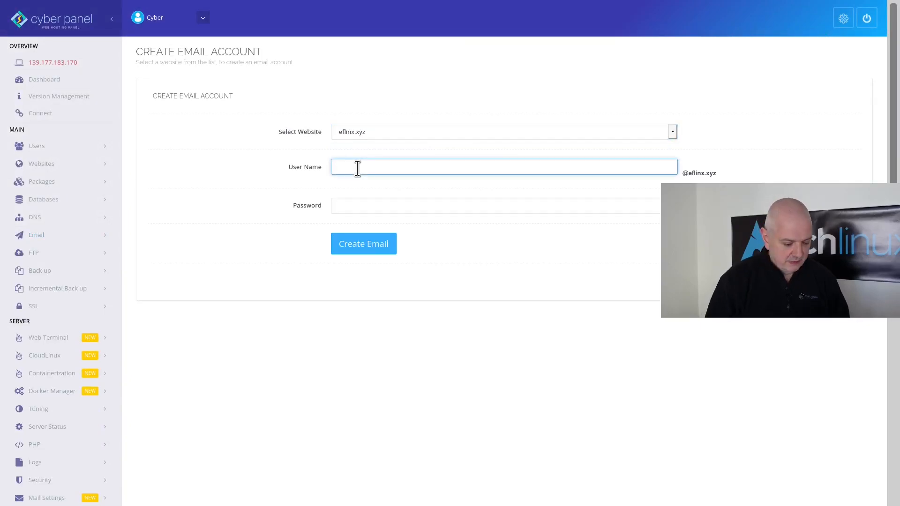
key("Tab")
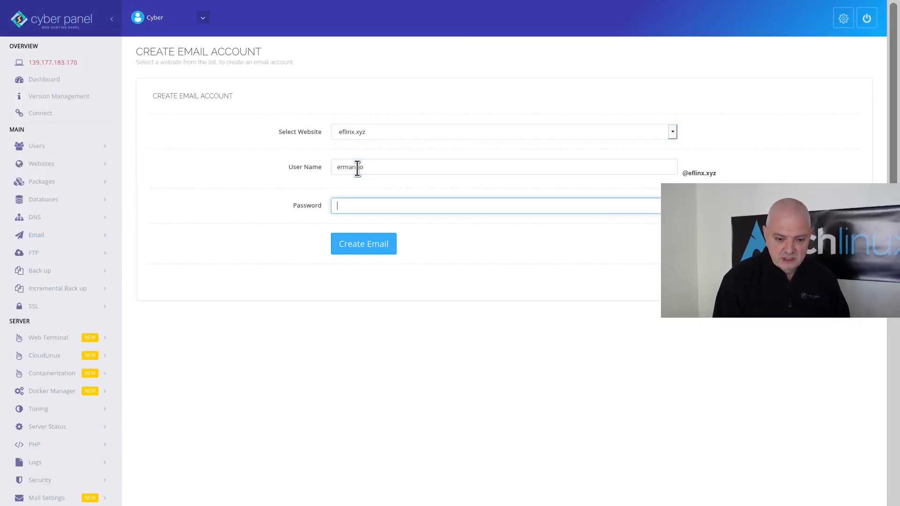
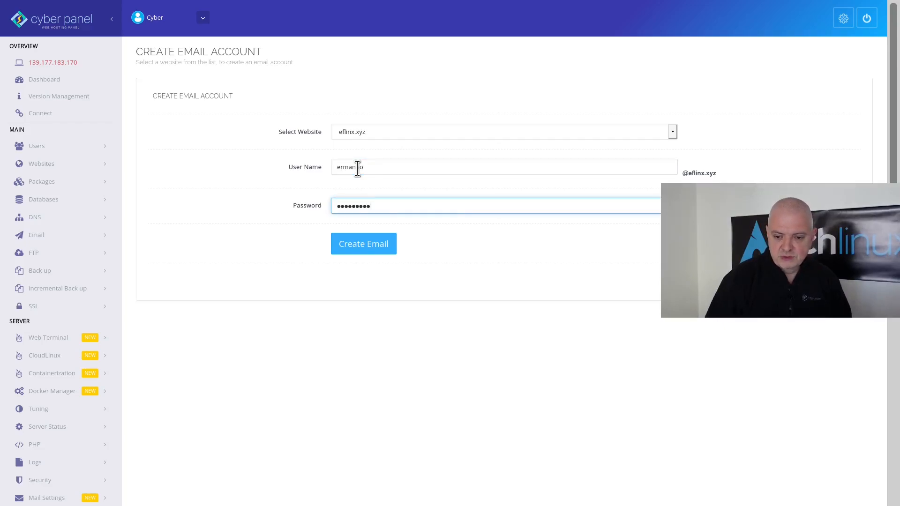
left_click(367, 249)
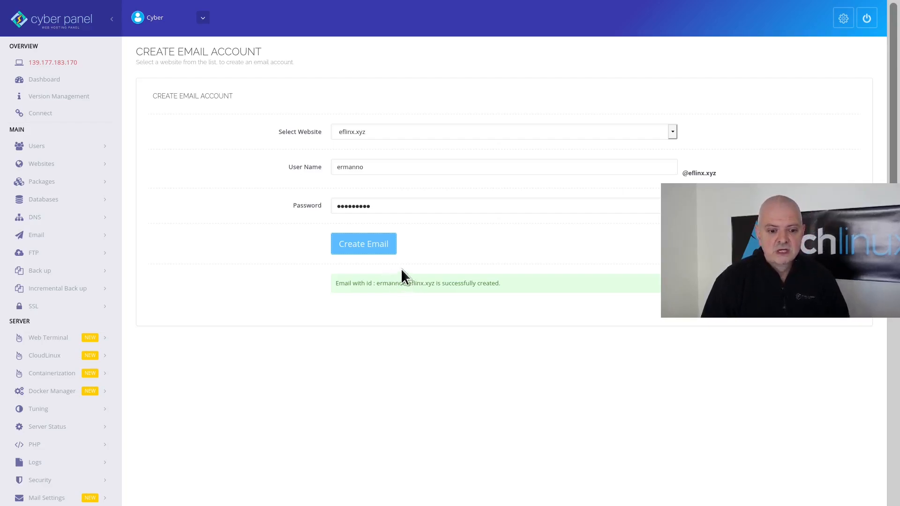
- Issue the MailServer SSL certificate for eflinx.xyz from SSL > MailServer SSL
left_click(39, 306)
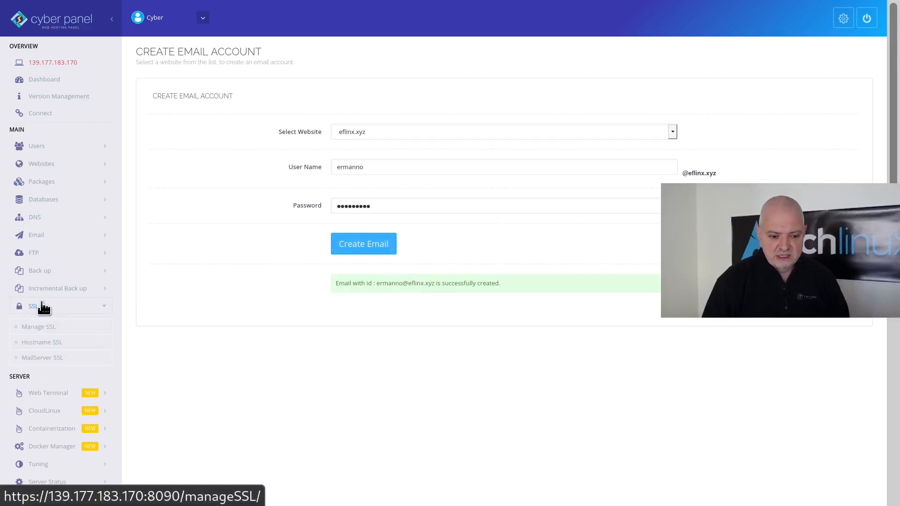
left_click(33, 358)
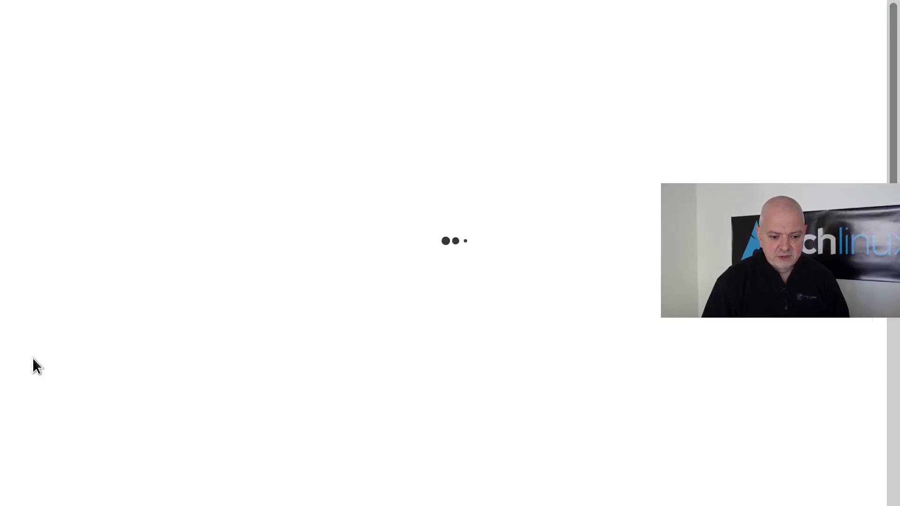
left_click(345, 133)
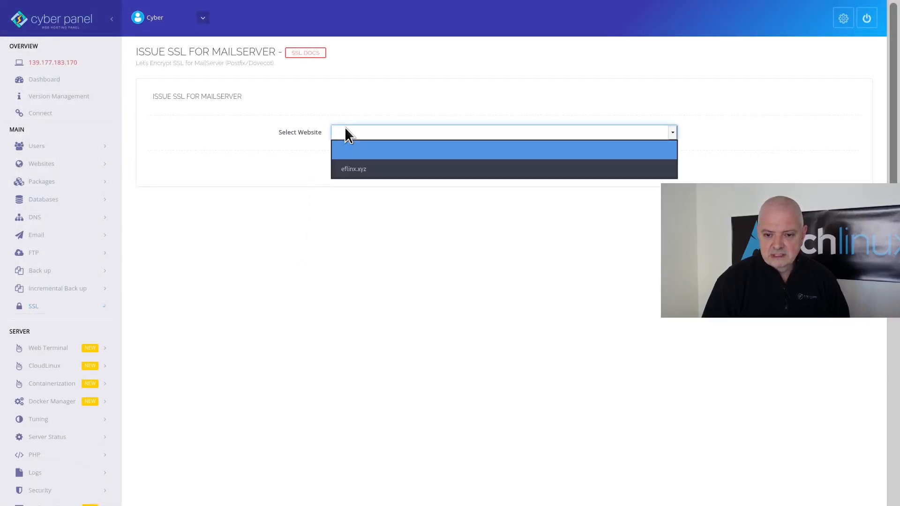
left_click(342, 170)
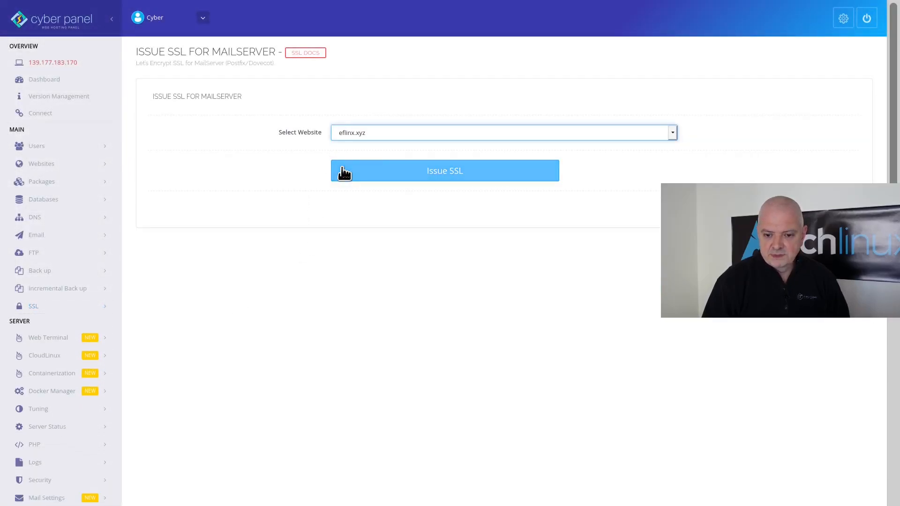
left_click(459, 171)
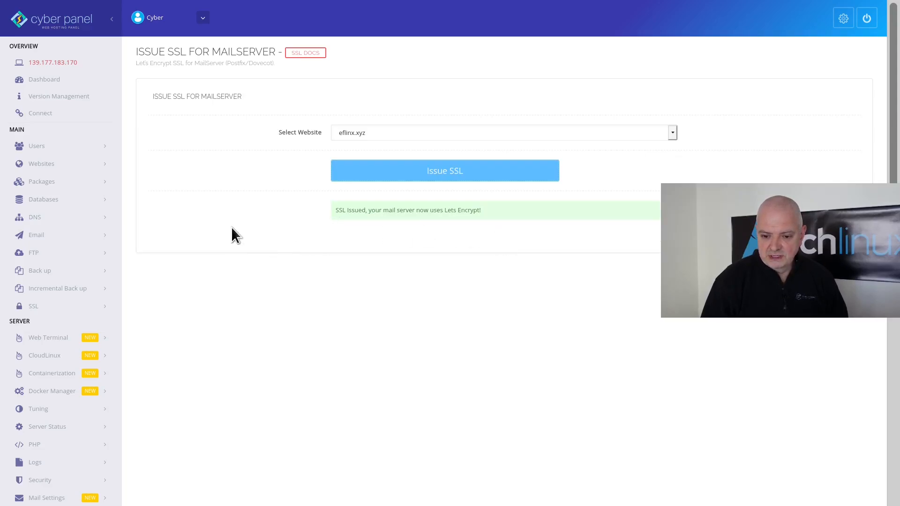
left_click(41, 237)
- List eflinx.xyz's email accounts and apply Fix Now to the mail SSL configuration warning
left_click(28, 271)
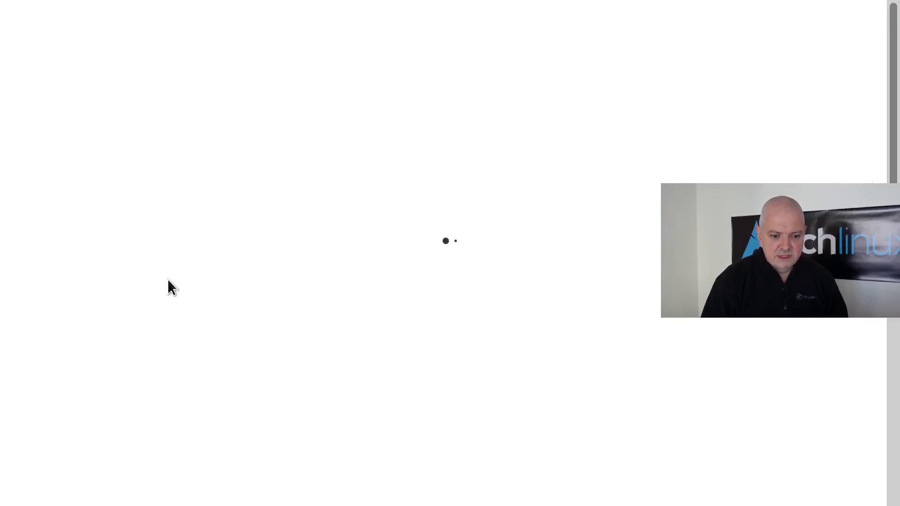
left_click(363, 116)
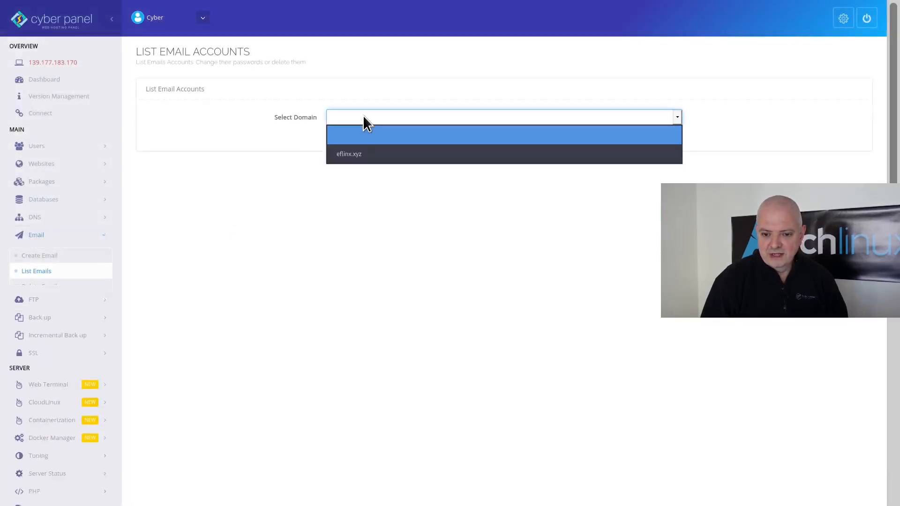
left_click(356, 156)
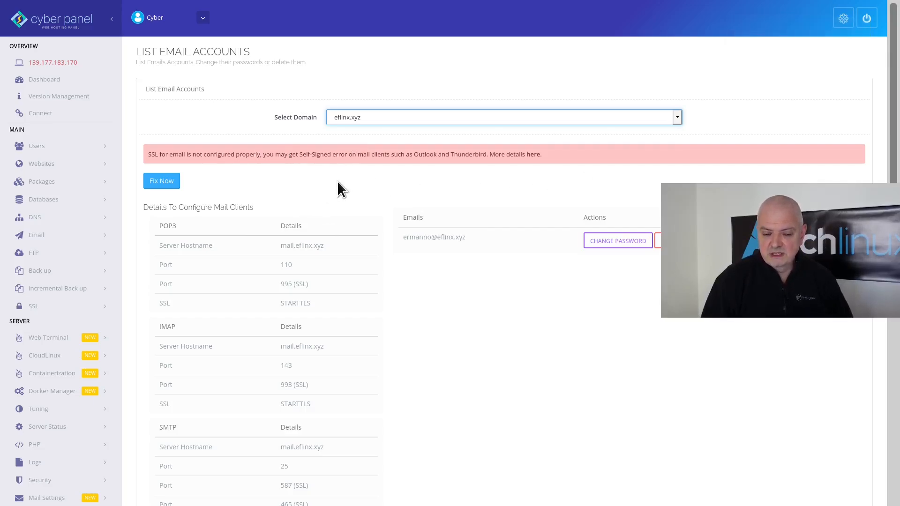
left_click(162, 181)
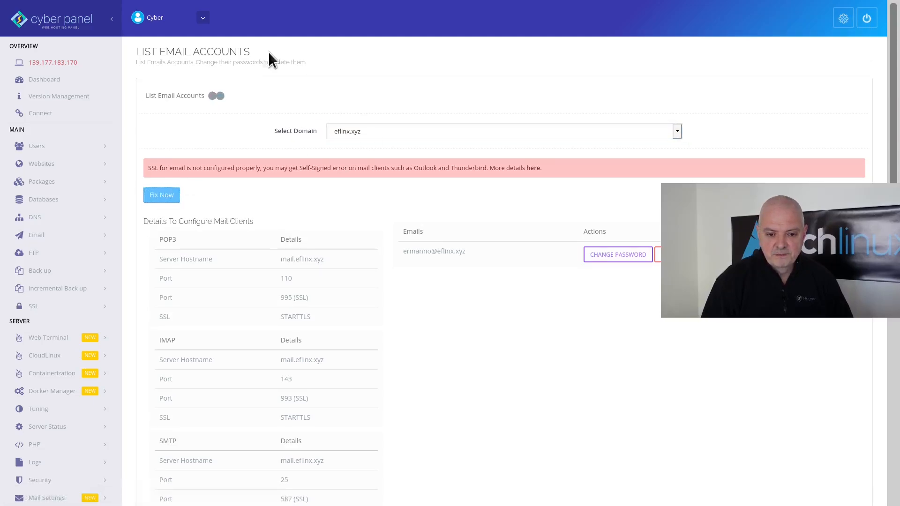
scroll(508, 271, "down", 3)
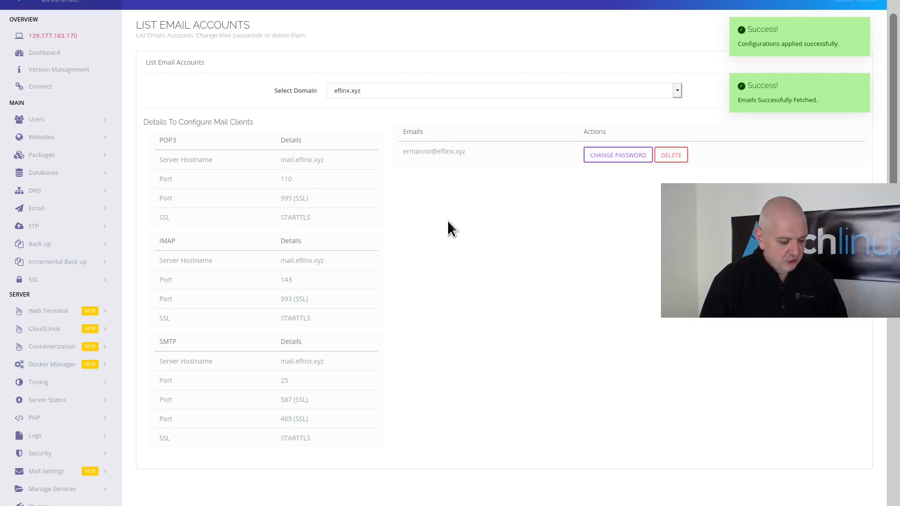
key("alt+Tab")
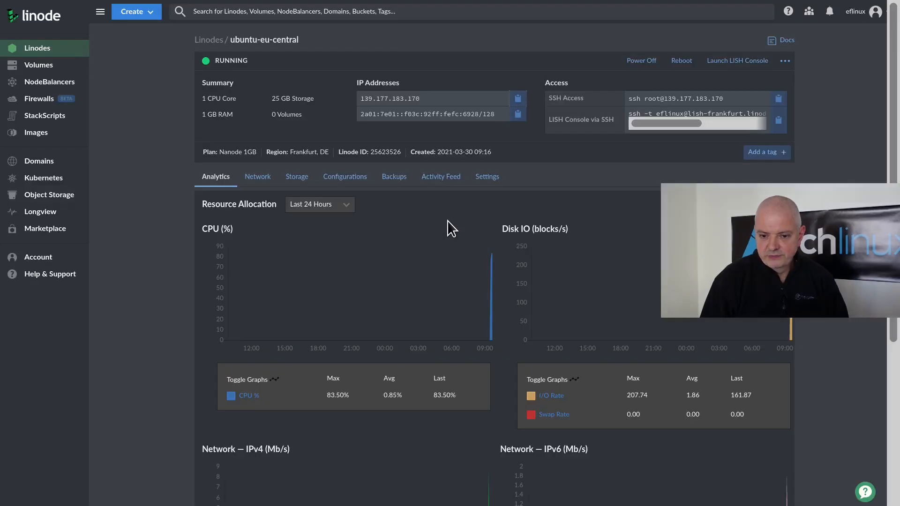
- Change the Linode reverse DNS for 139.177.183.170 to eflinx.xyz, then return to CyberPanel's email list
left_click(256, 184)
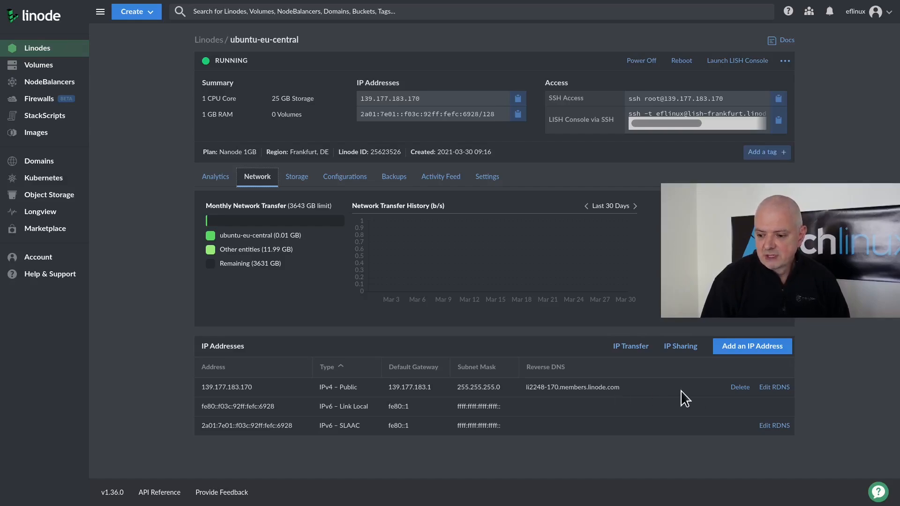
left_click(782, 391)
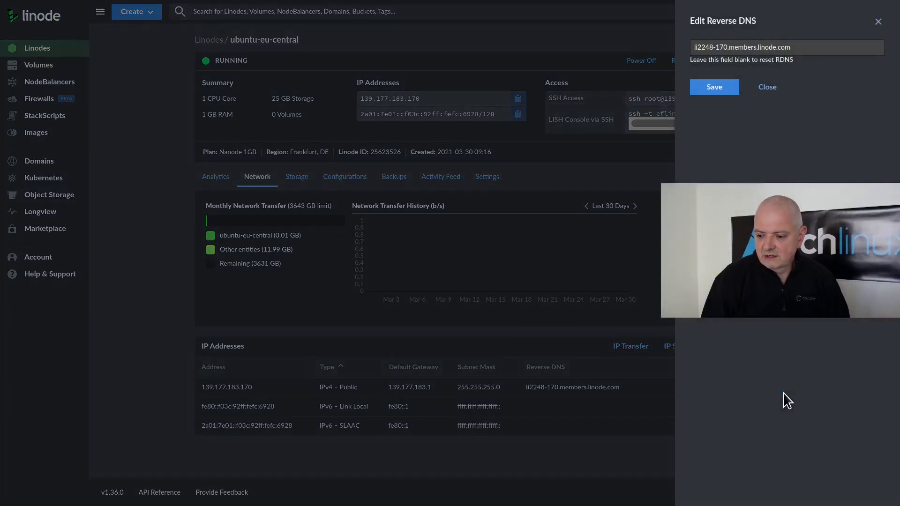
triple_click(755, 48)
type("efl")
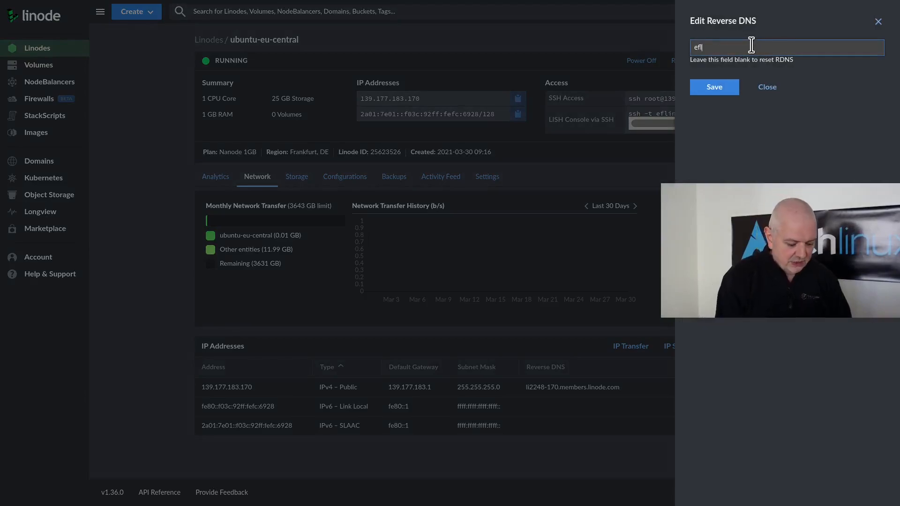
type("inx.xyz")
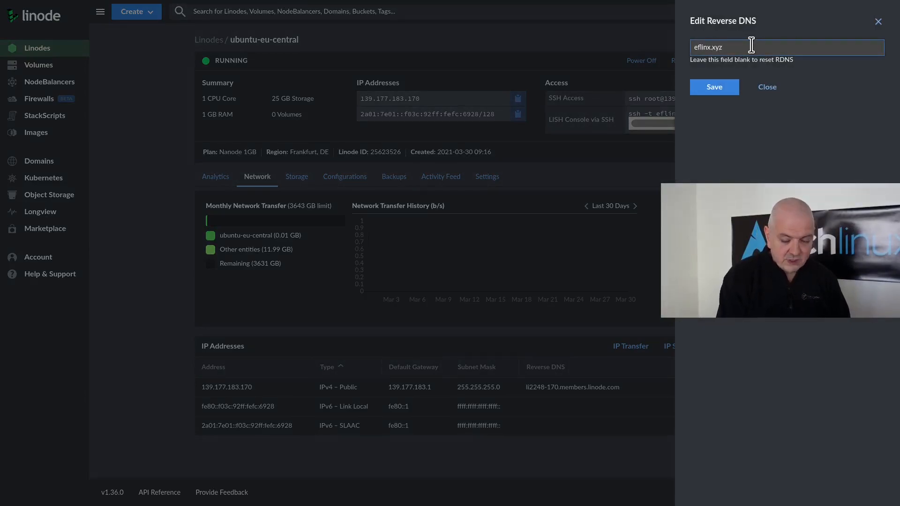
left_click(714, 87)
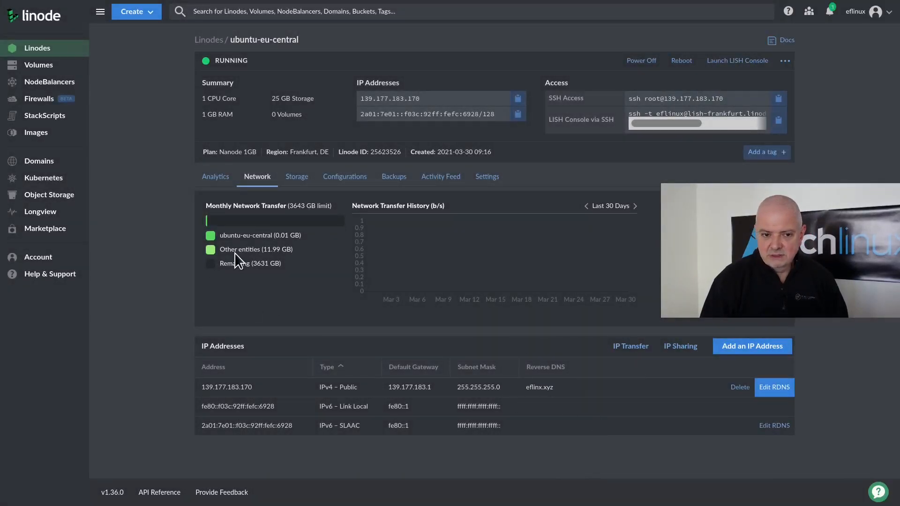
key("alt+Tab")
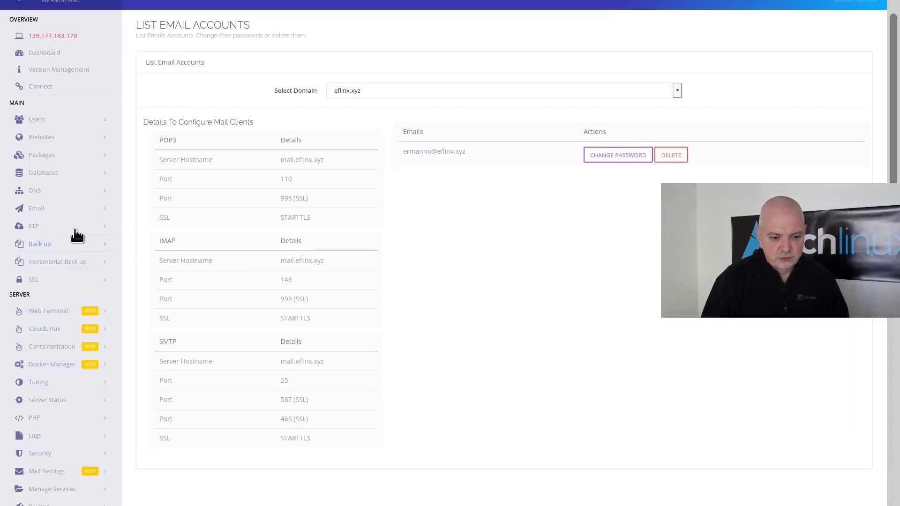
- Open webmail from CyberPanel's Email menu and log in with the saved eflinx.xyz address and its password
left_click(50, 209)
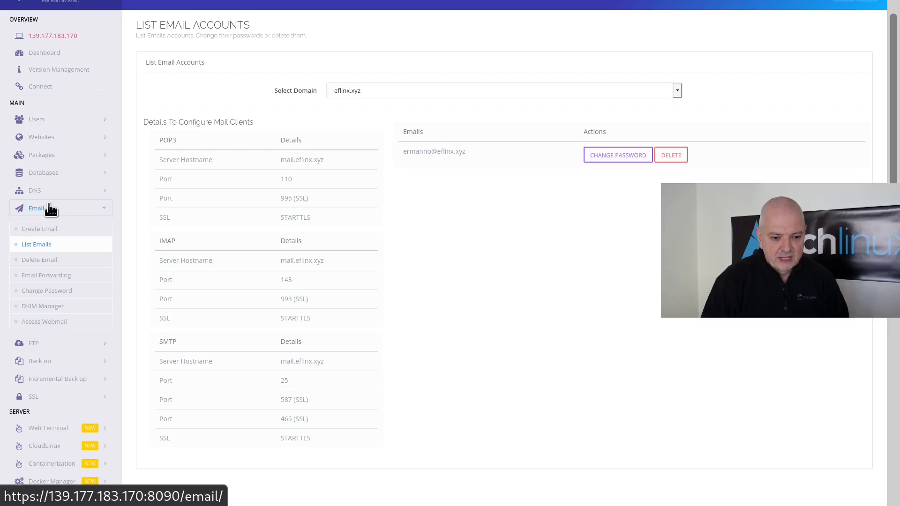
left_click(46, 323)
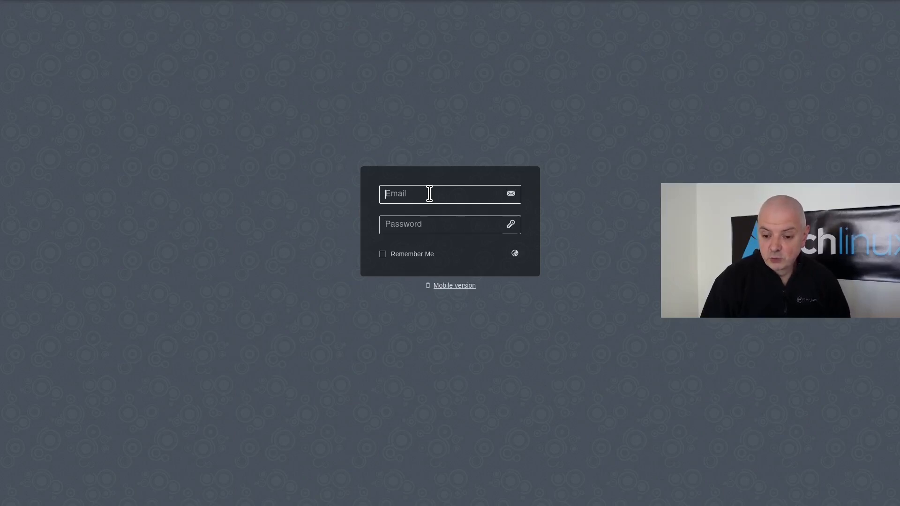
type("erman")
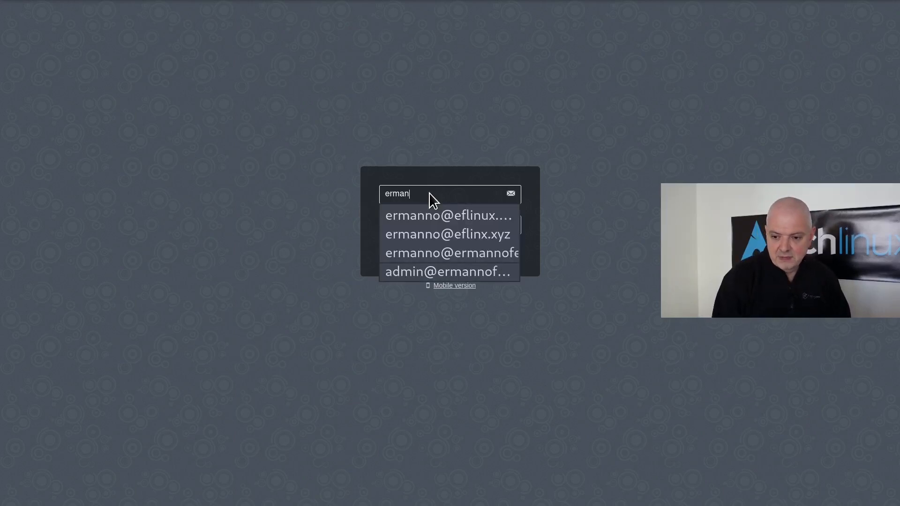
key("Down")
key("Down")
key("Tab")
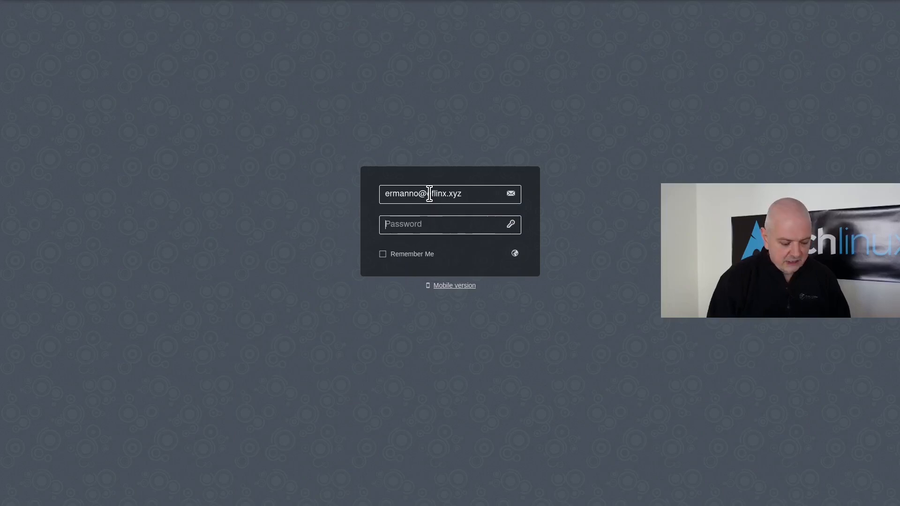
type("*********")
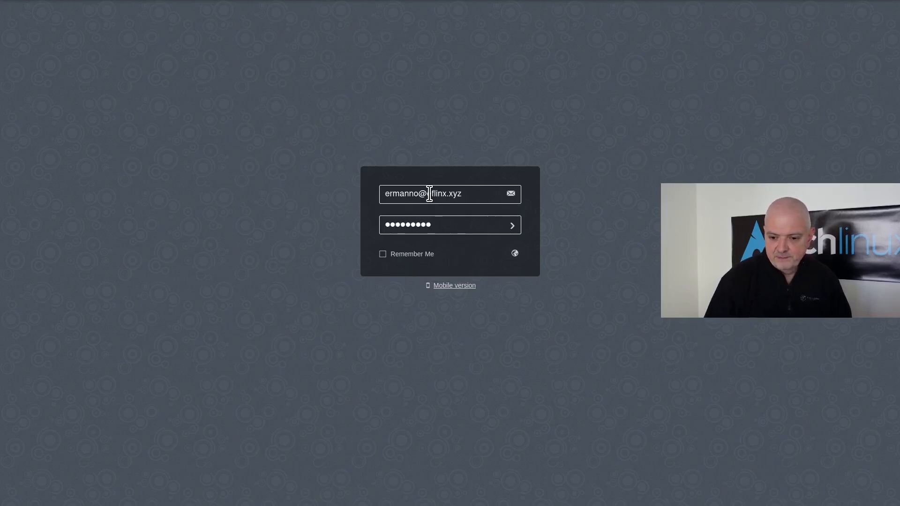
key("Return")
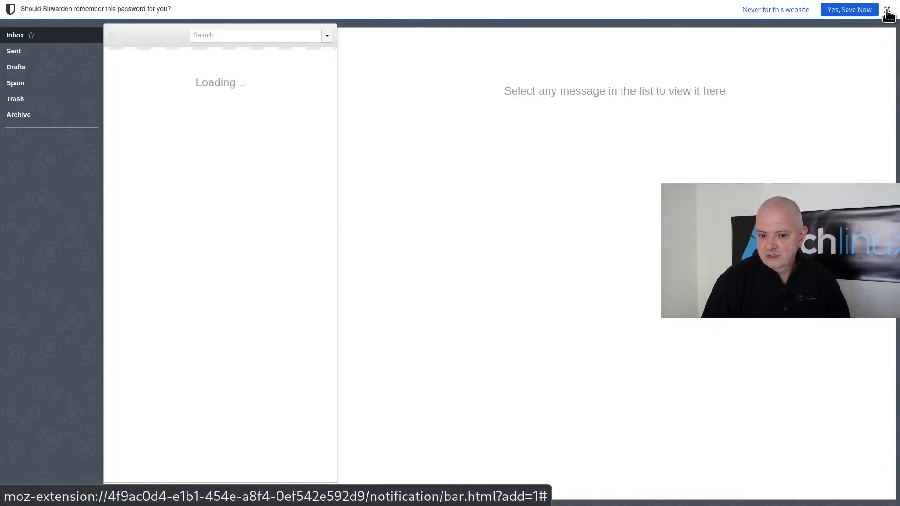
- Send an email titled 'Test from the mail server' with body 'Hello from CP!' to an external Gmail address
left_click(888, 10)
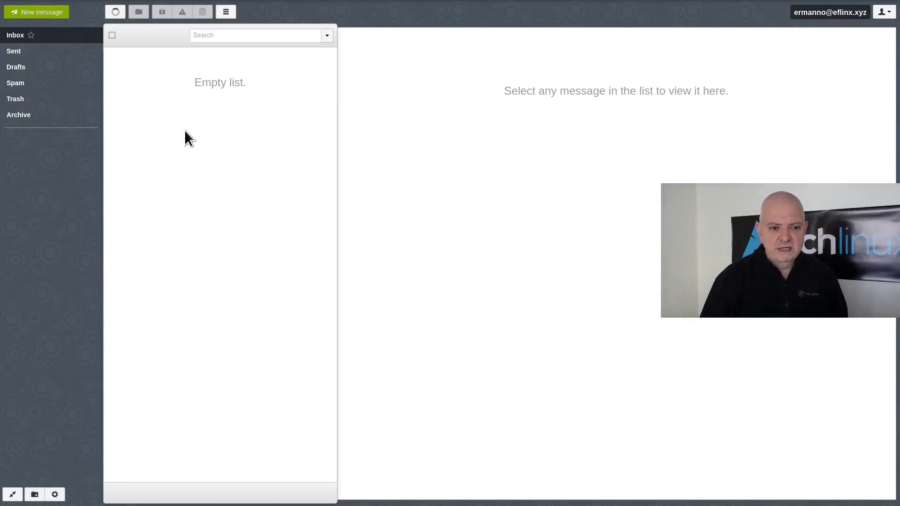
left_click(32, 12)
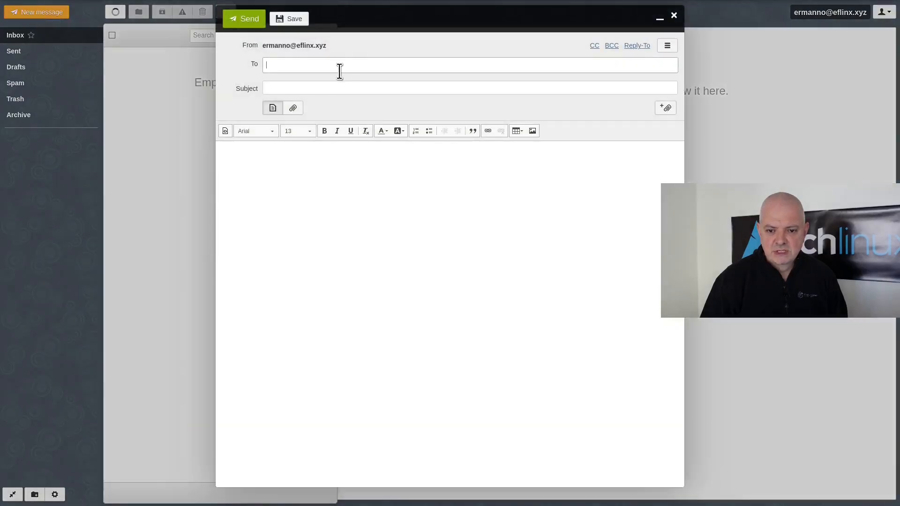
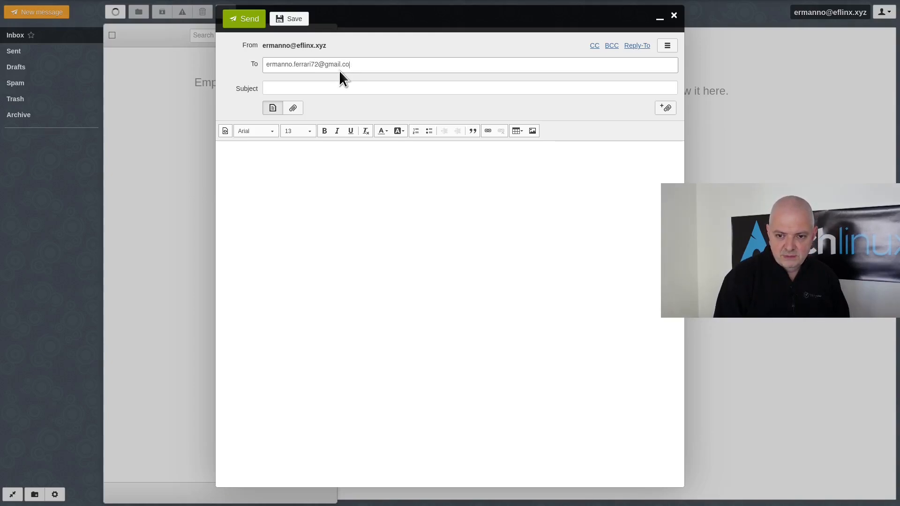
key("Tab")
type("Test")
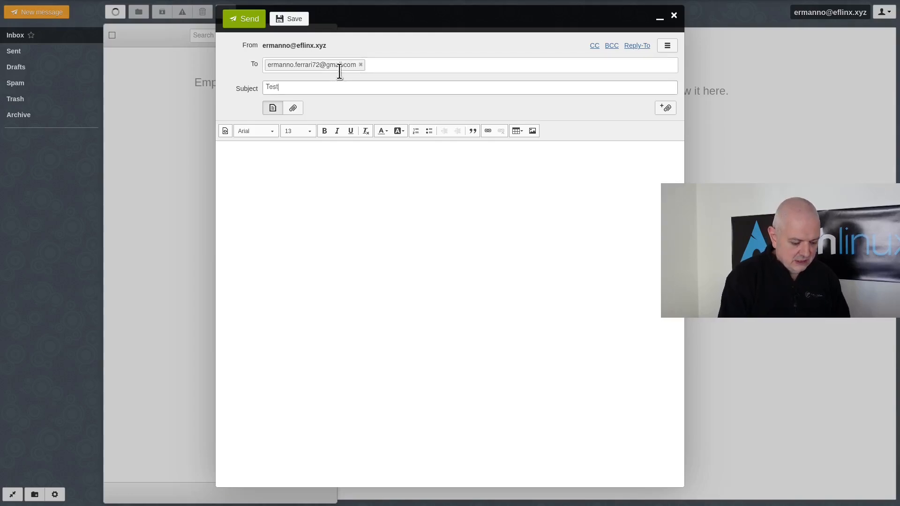
type(" from the mail ")
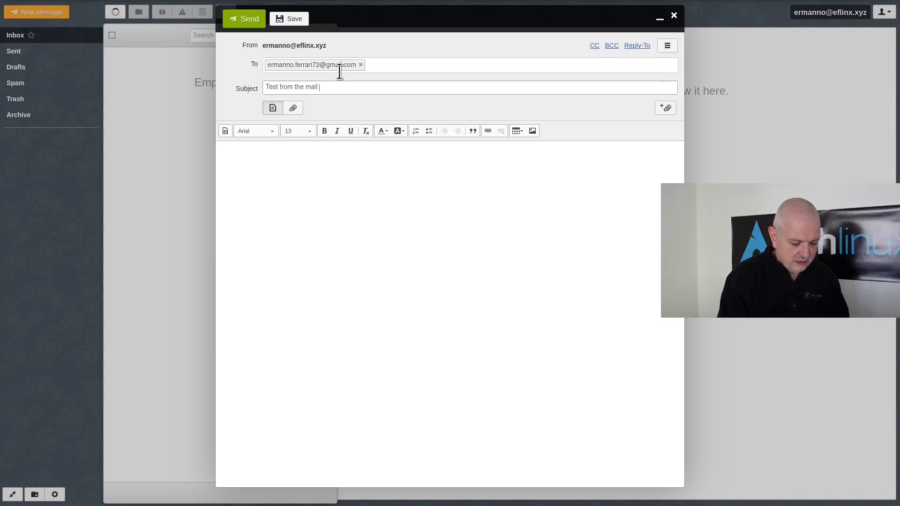
type("server")
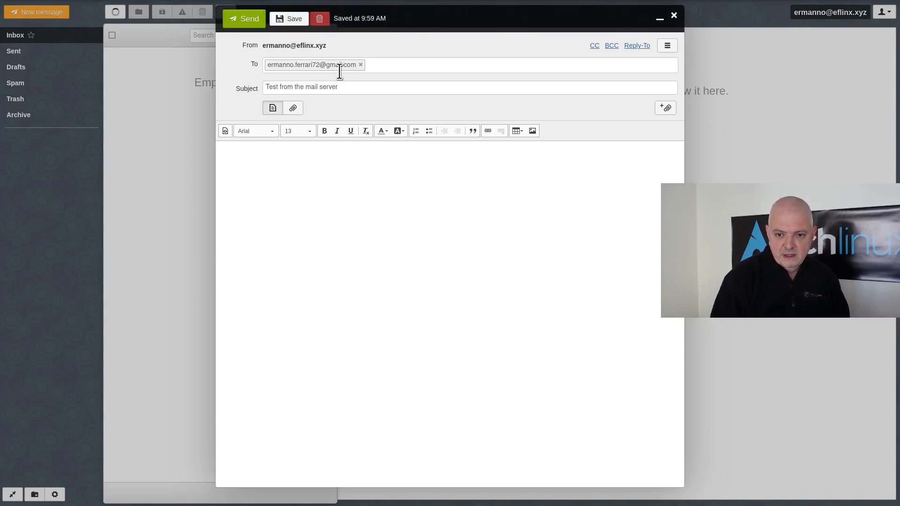
left_click(282, 164)
type("He")
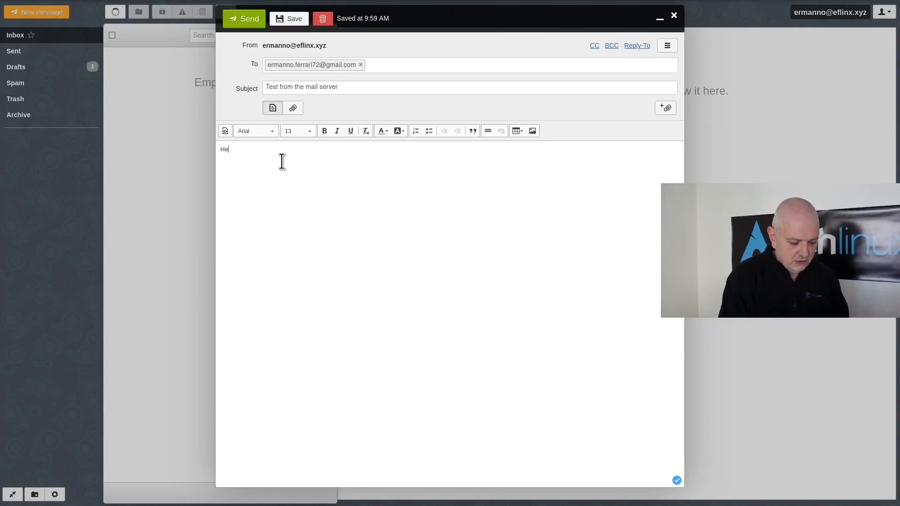
type("lloo from C")
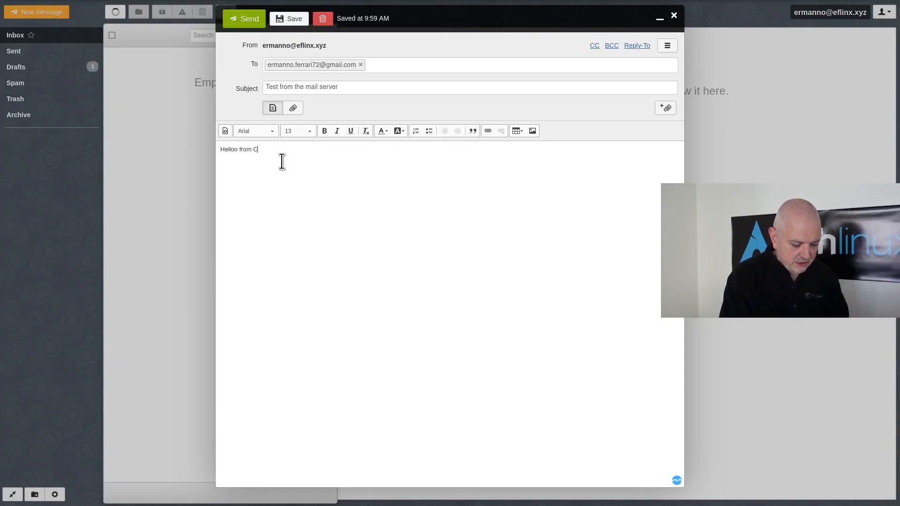
type("P!")
left_click(228, 150)
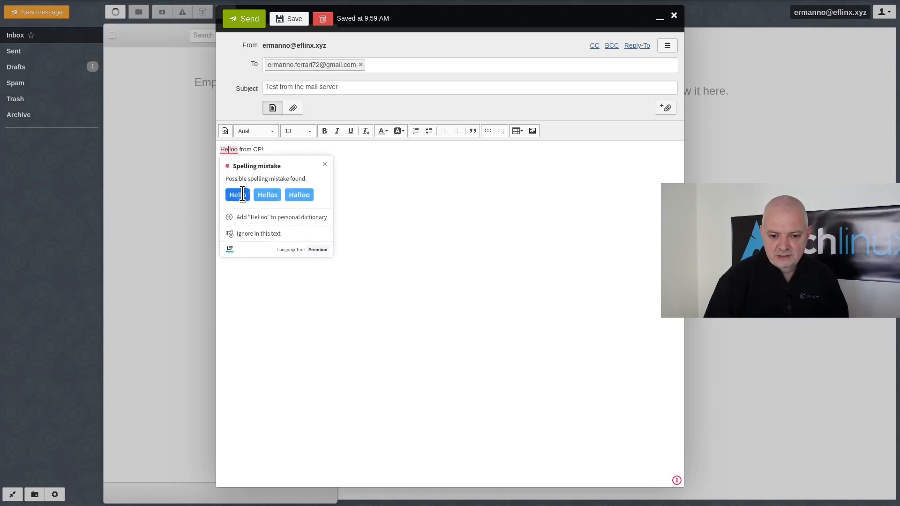
left_click(246, 194)
left_click(244, 19)
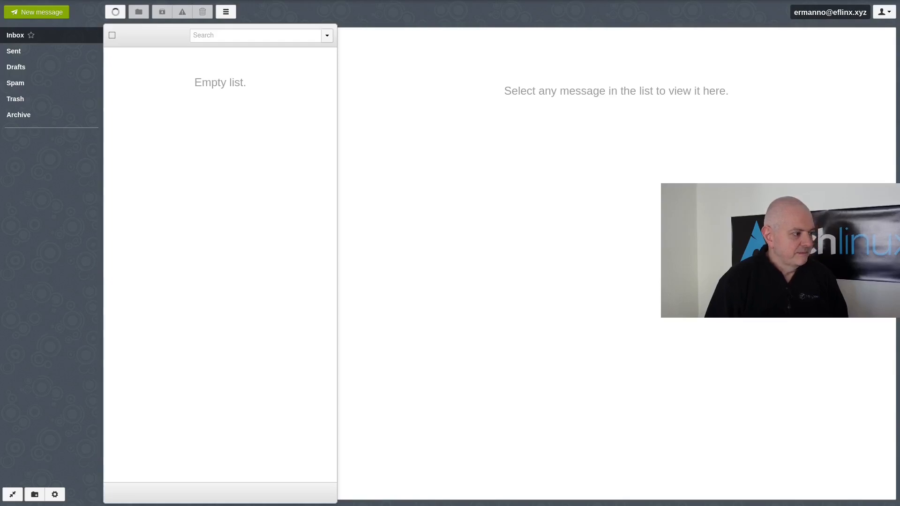
- Refresh the inbox and open the reply 'Re: Test from the mail server'
left_click(118, 13)
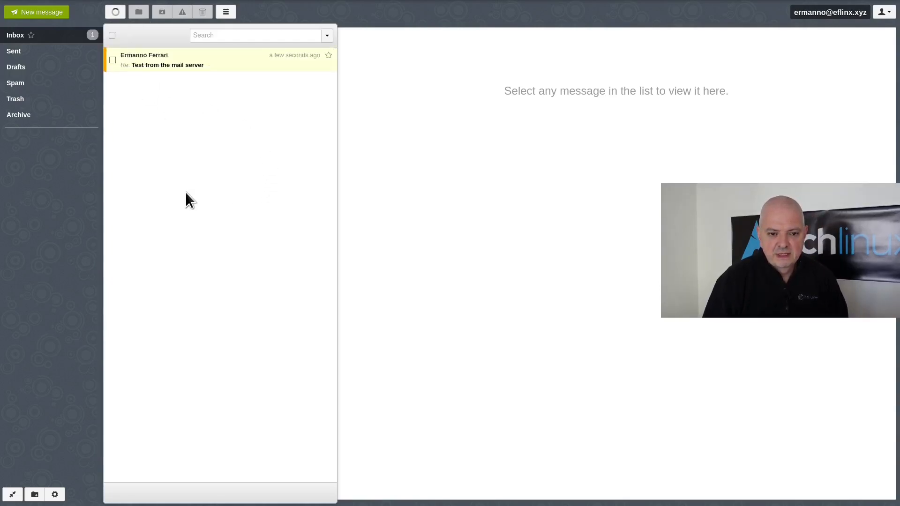
left_click(173, 70)
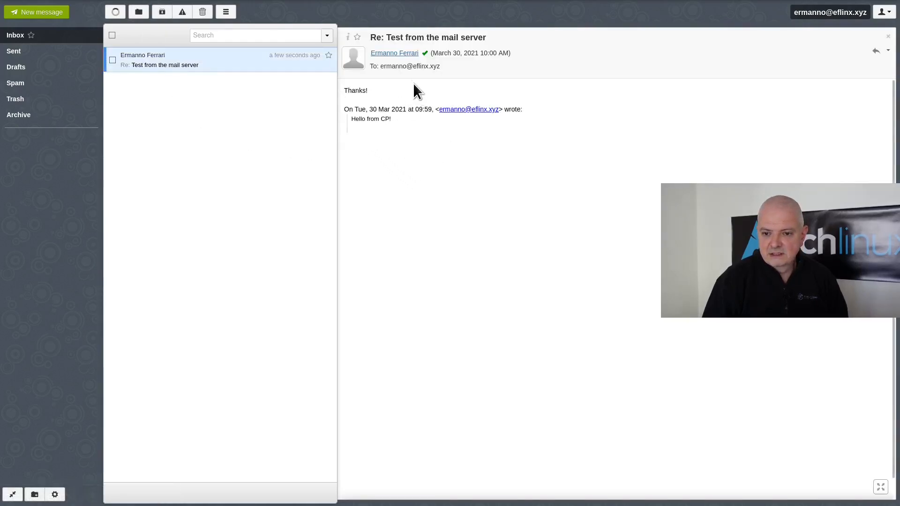
mouse_move(411, 55)
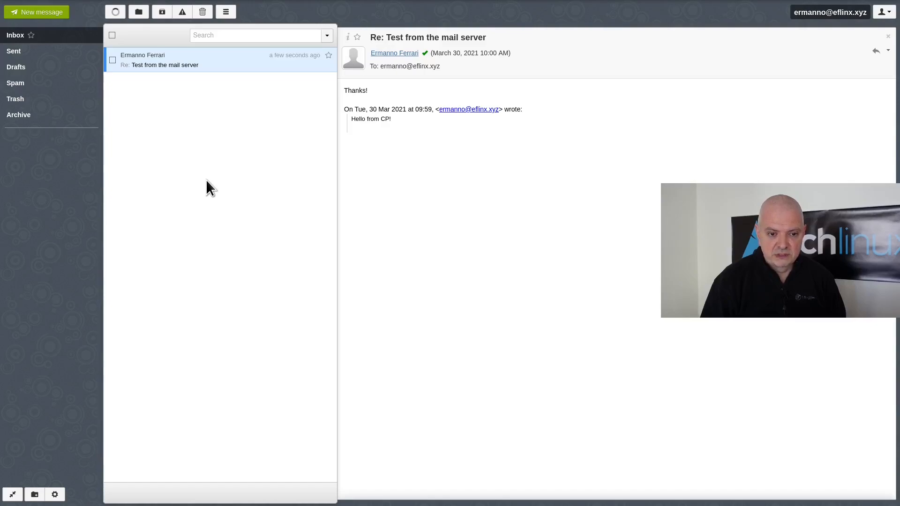
- Open CyberPanel's Edit PHP Configurations page and load the PHP 7.4 settings
key("alt+Tab")
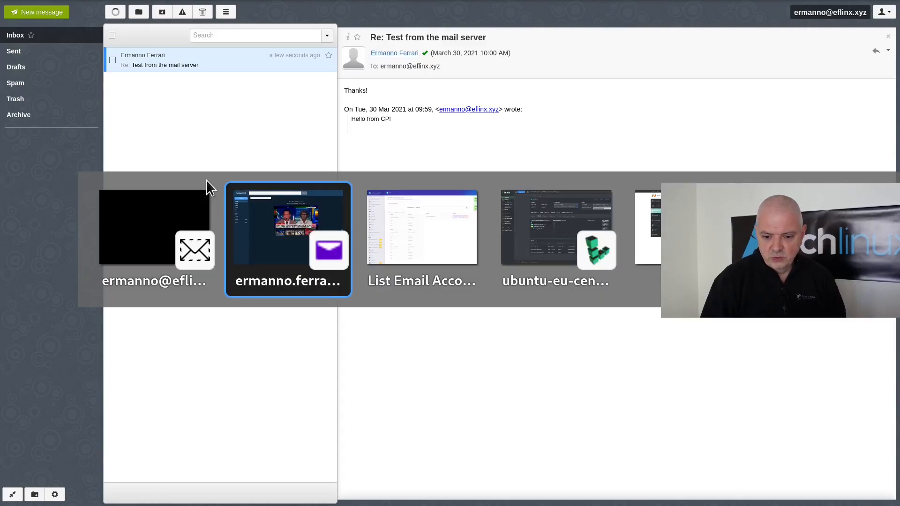
key("alt+Tab")
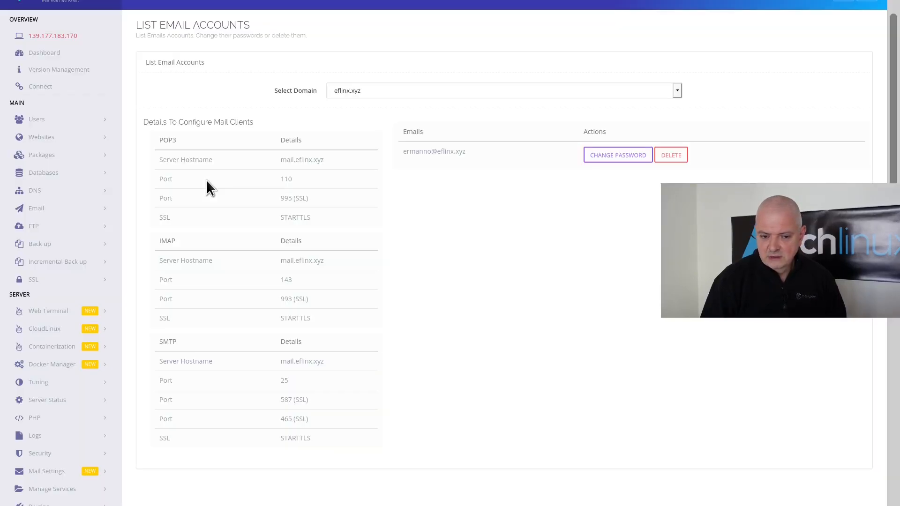
scroll(77, 251, "down", 4)
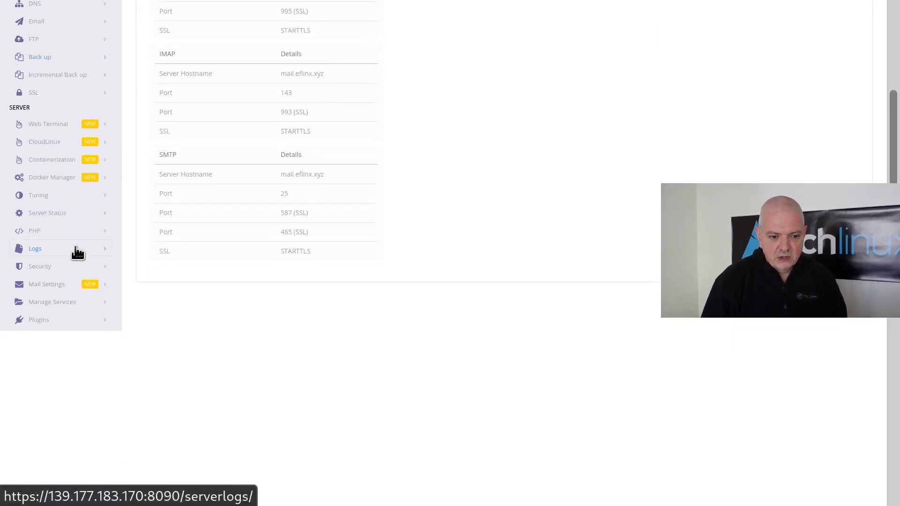
left_click(42, 231)
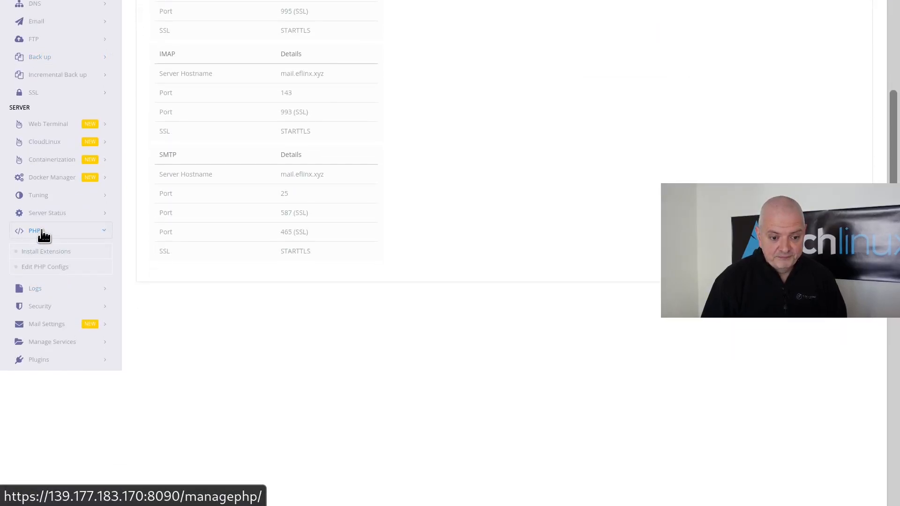
left_click(37, 269)
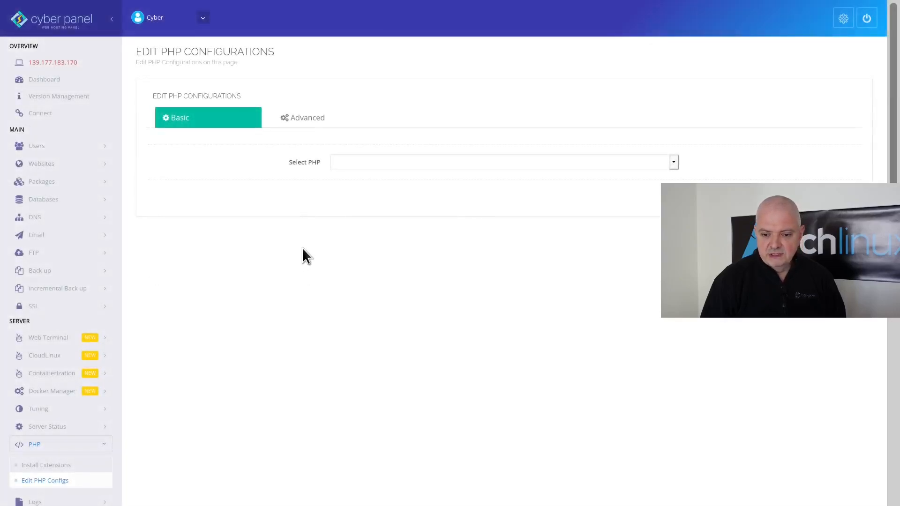
left_click(355, 163)
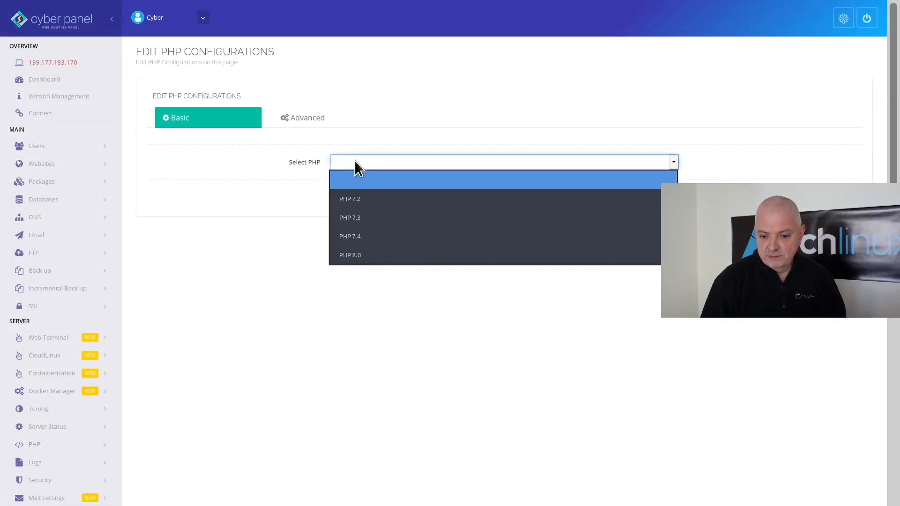
left_click(356, 237)
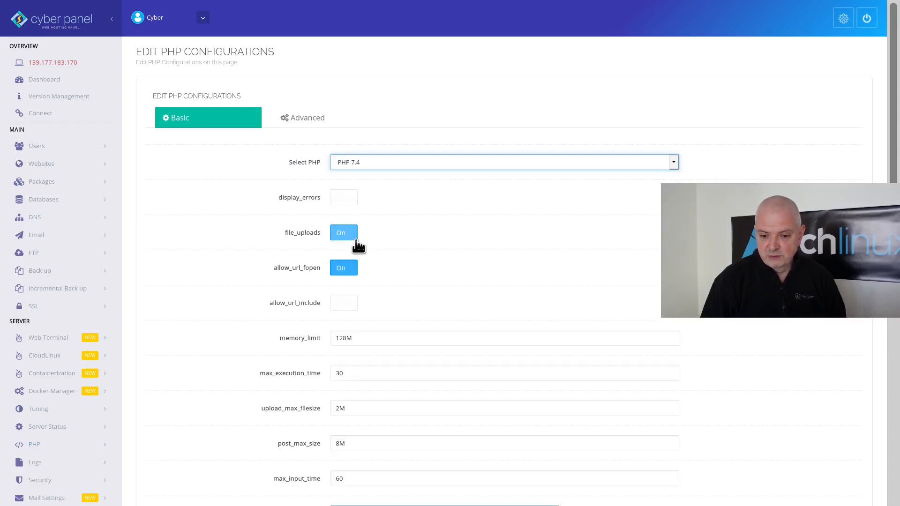
- Set memory_limit 512M, upload_max_filesize 200M and post_max_size 80M, and save the changes
scroll(521, 258, "down", 3)
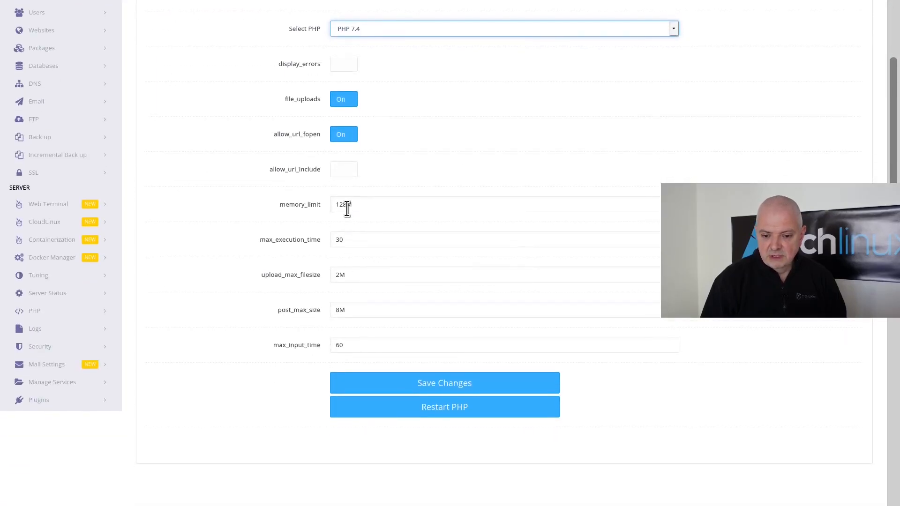
left_click_drag(347, 209, 331, 209)
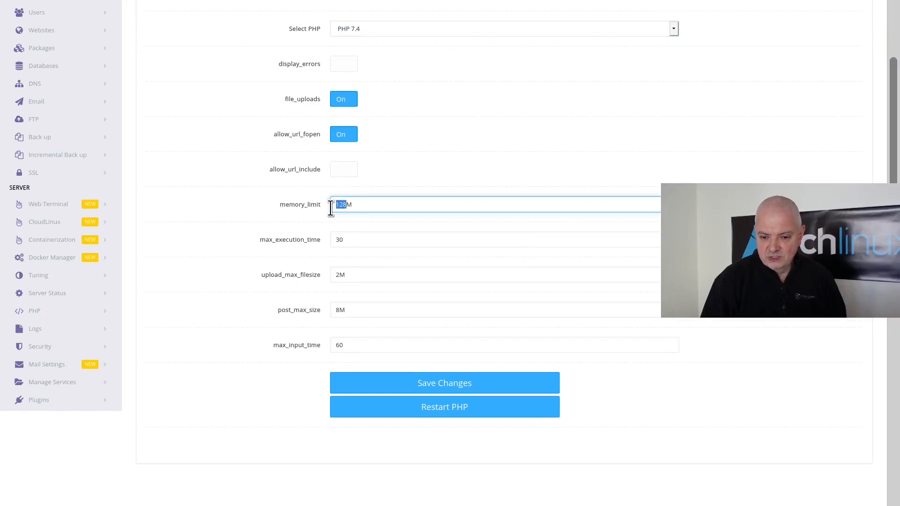
type("51")
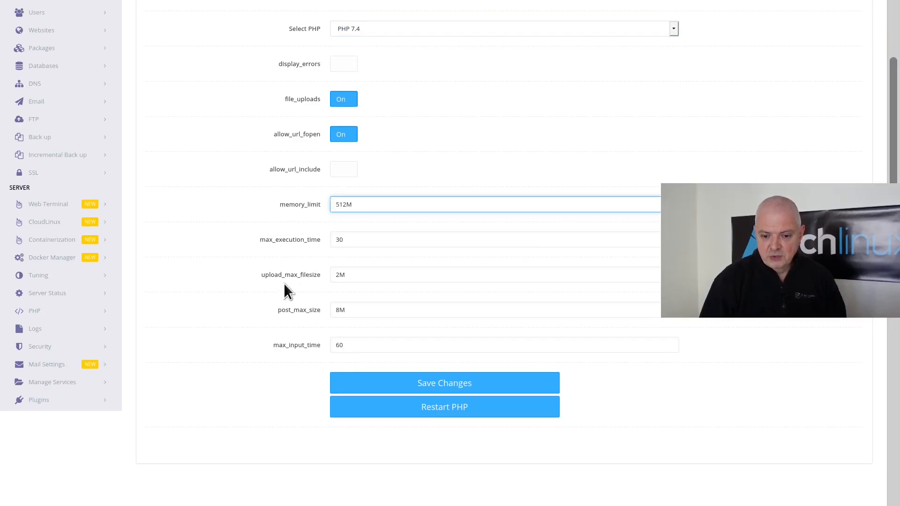
left_click(339, 275)
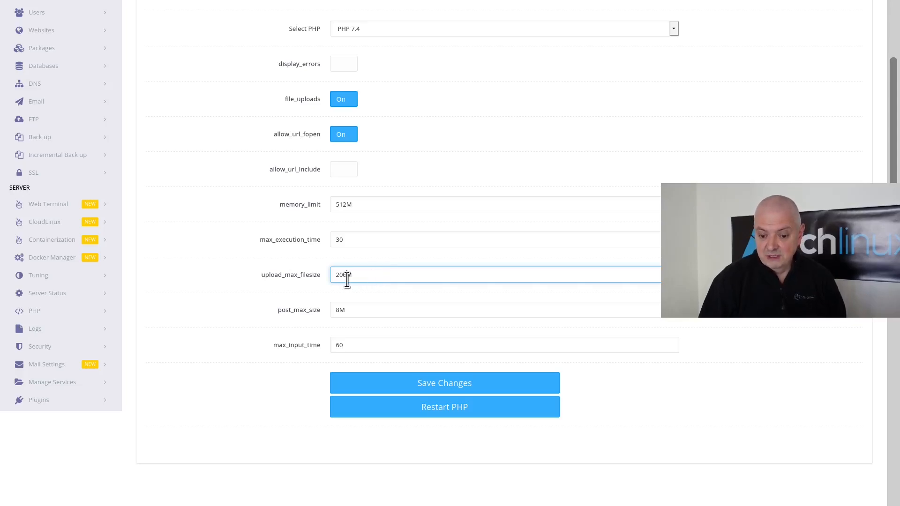
left_click(340, 310)
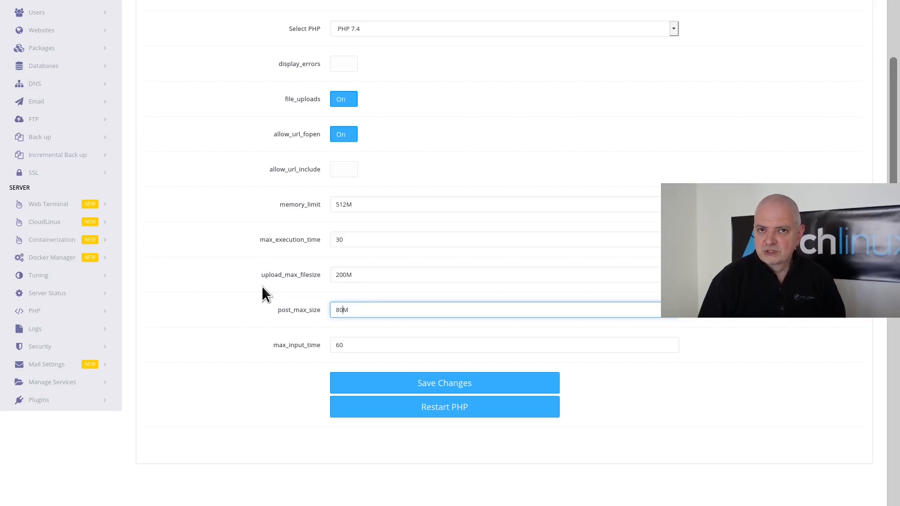
left_click(460, 386)
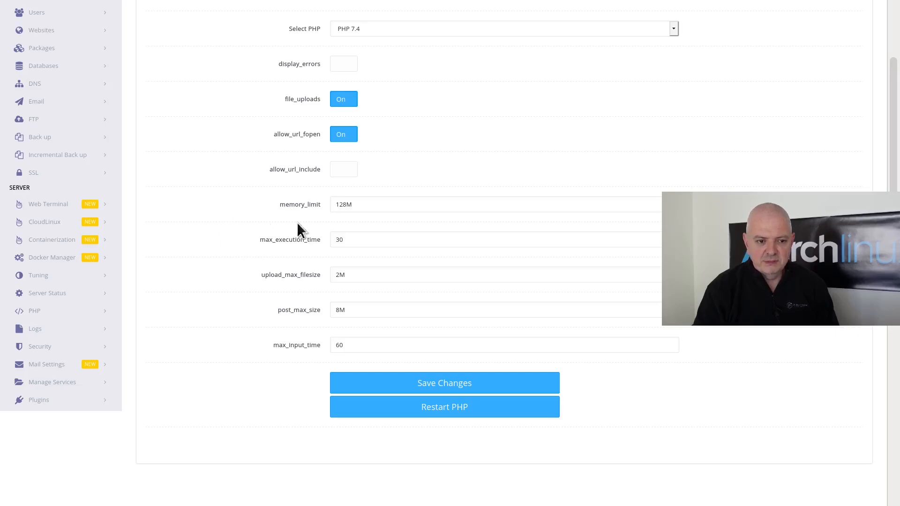
scroll(173, 150, "up", 3)
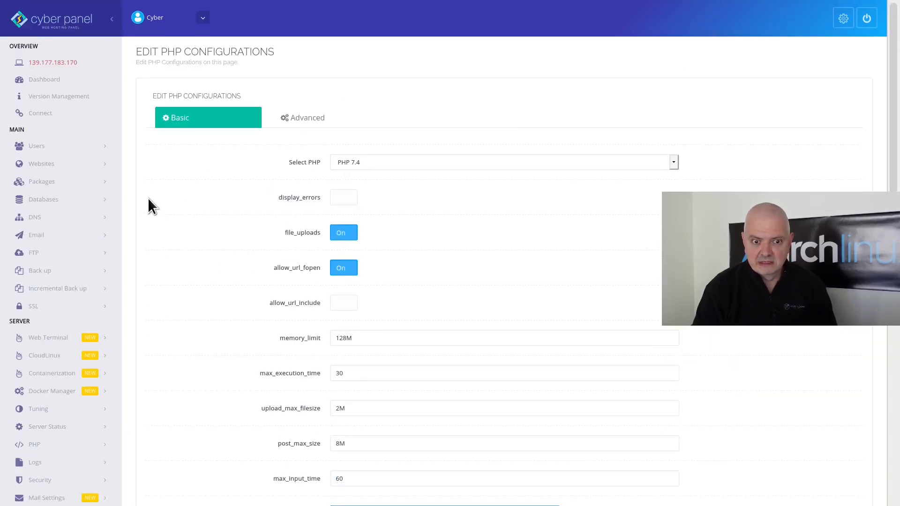
mouse_move(262, 4)
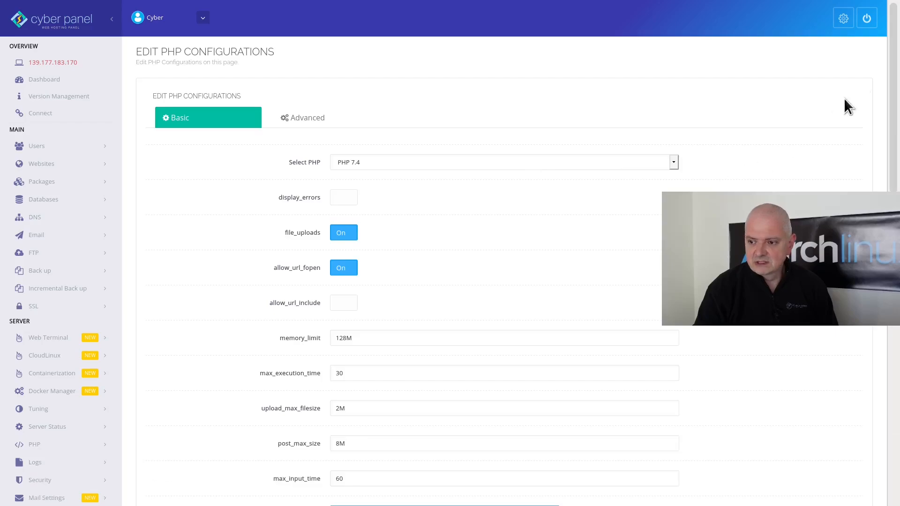
- Log out of CyberPanel and load eflinx.xyz:8090, accepting the certificate warning
left_click(869, 21)
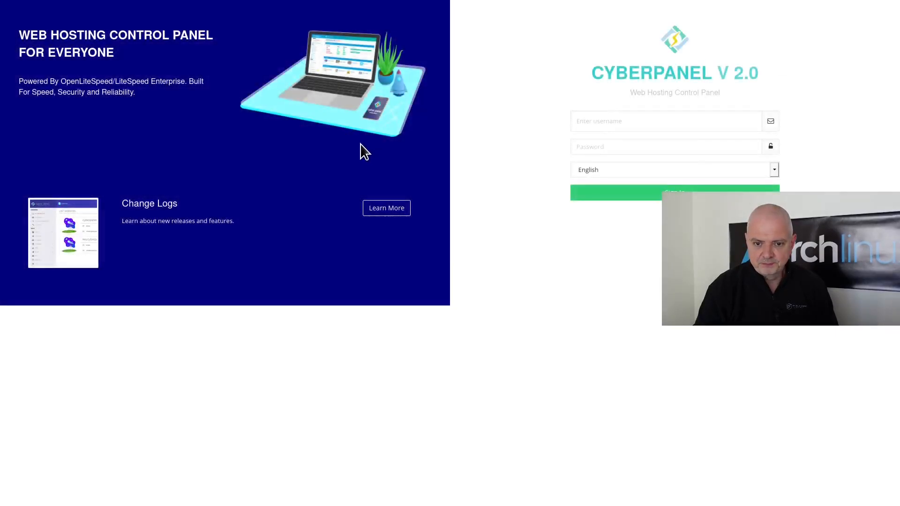
mouse_move(382, 5)
left_click(322, 51)
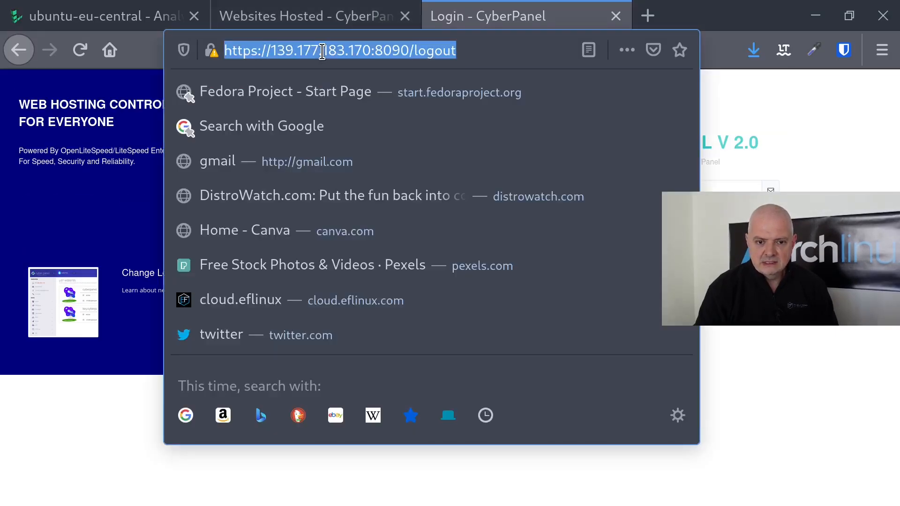
type("eflinx.xyz")
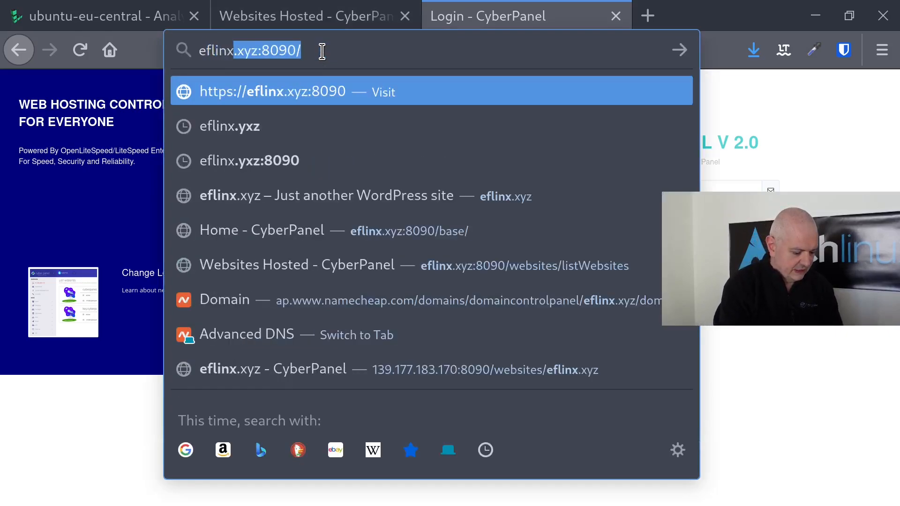
type(":8090")
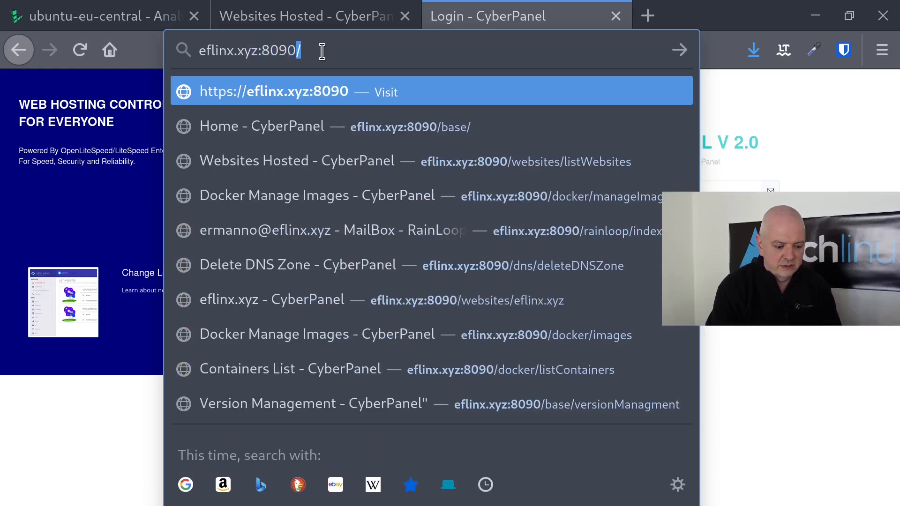
key("BackSpace")
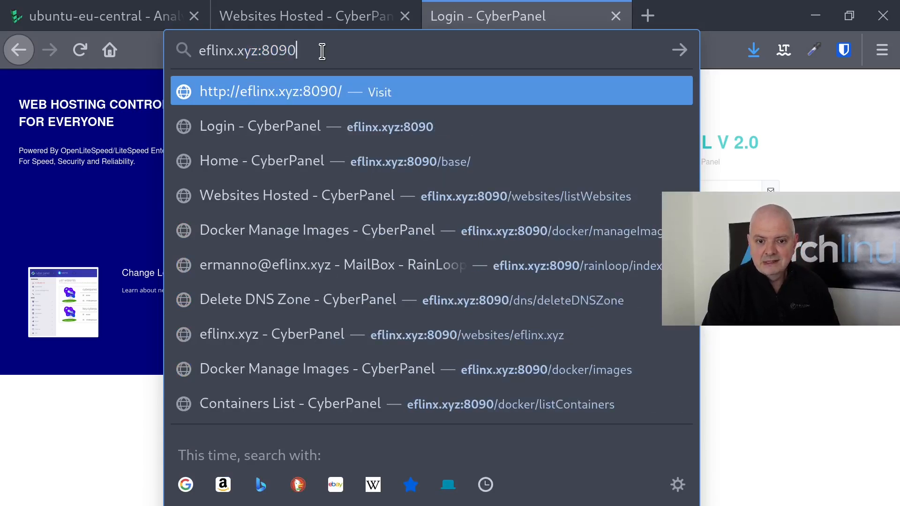
key("Return")
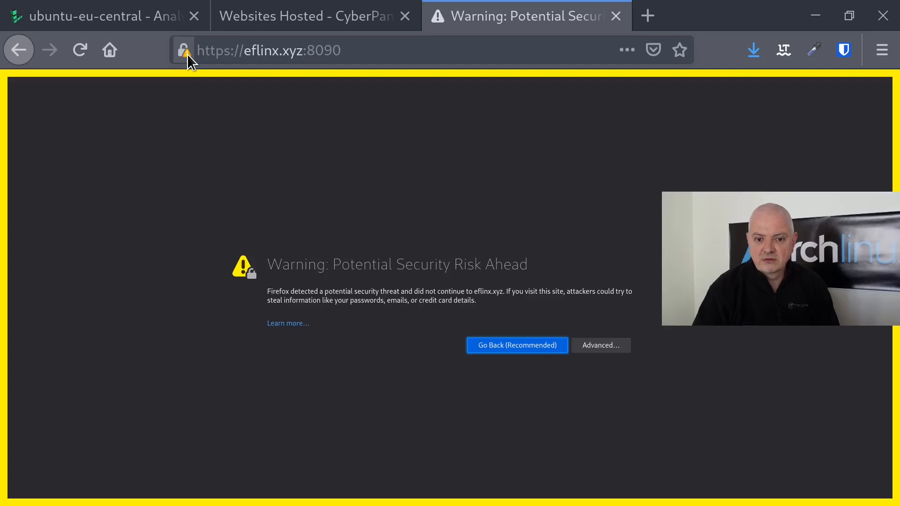
key("F11")
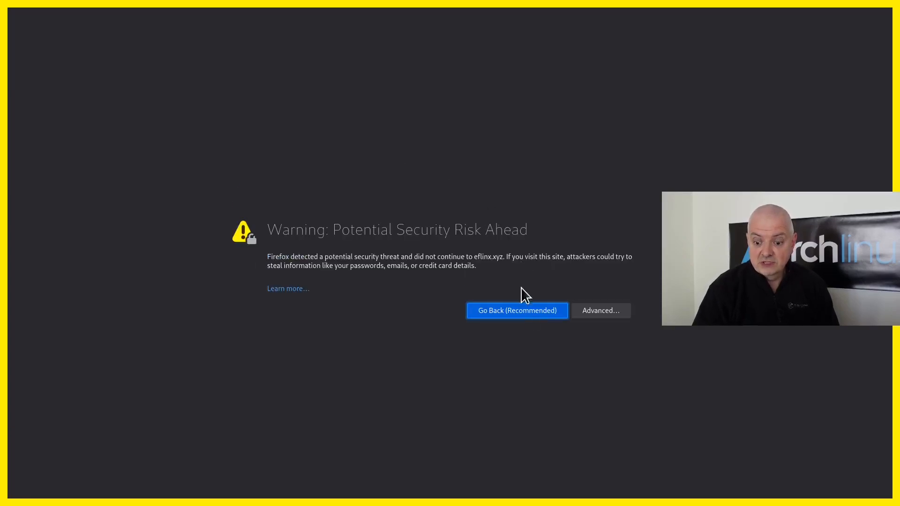
left_click(606, 312)
left_click(575, 463)
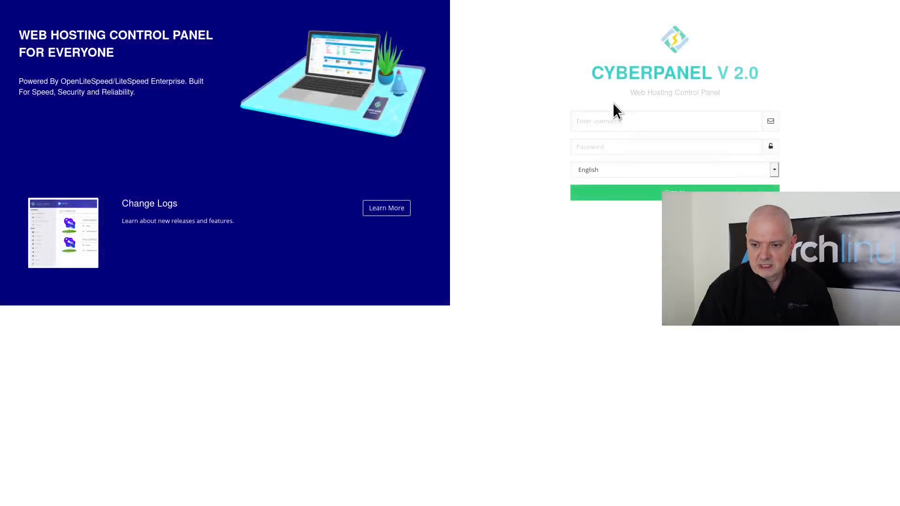
- Enter the admin username and the panel password on the CyberPanel login page
left_click(609, 125)
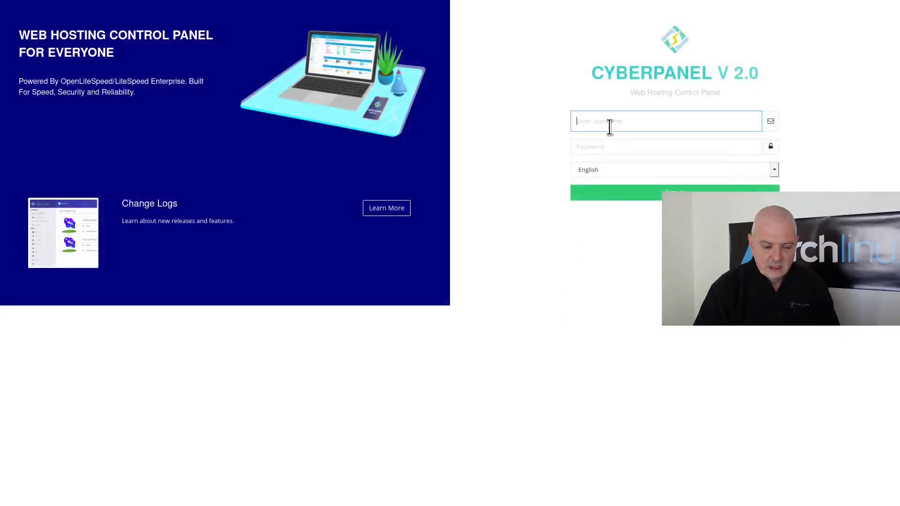
type("admin")
key("Tab")
type("12")
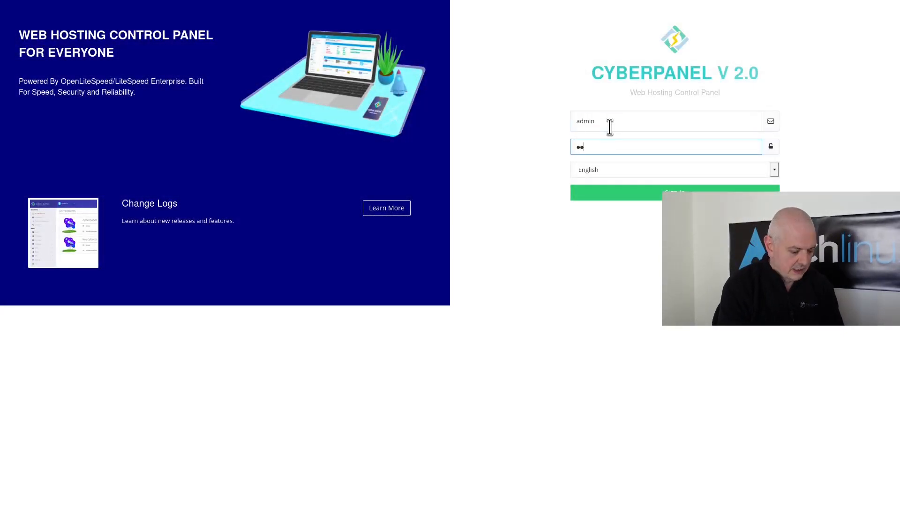
type("34567890")
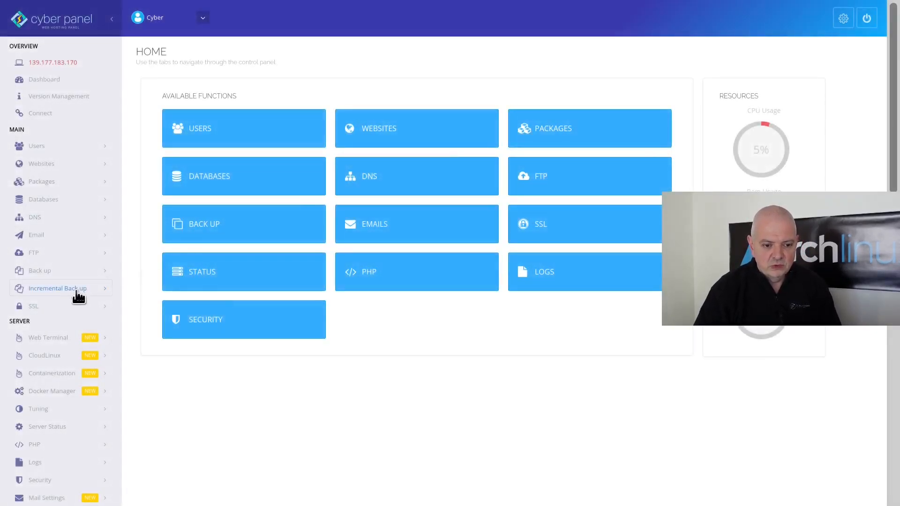
- Issue the hostname SSL certificate for eflinx.xyz from SSL > Hostname SSL
left_click(46, 305)
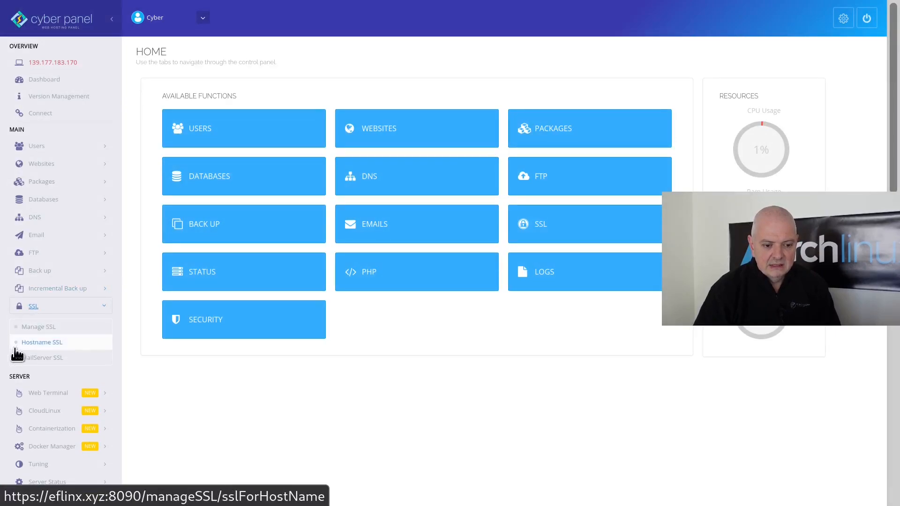
left_click(41, 344)
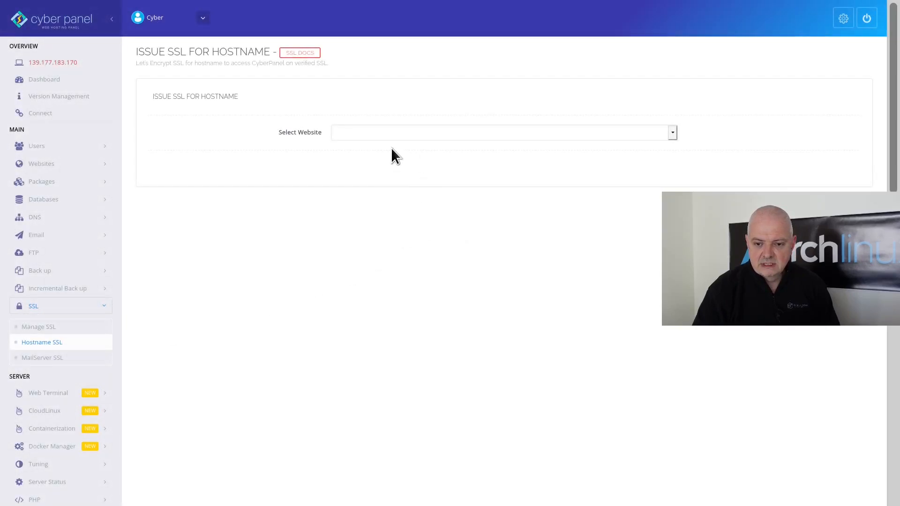
left_click(377, 135)
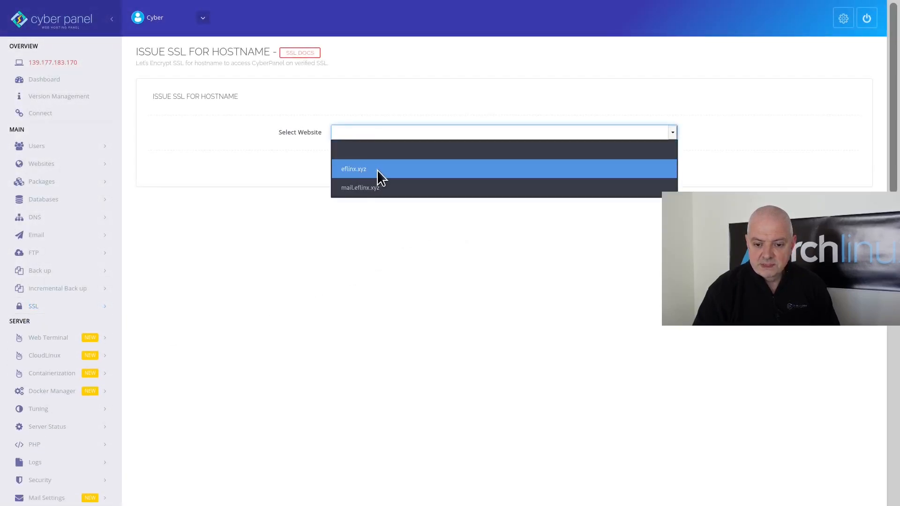
left_click(359, 175)
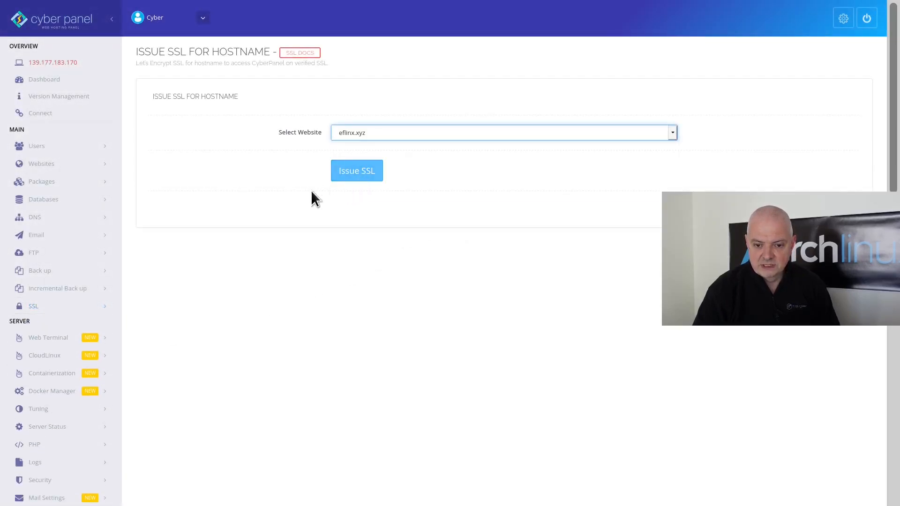
left_click(359, 176)
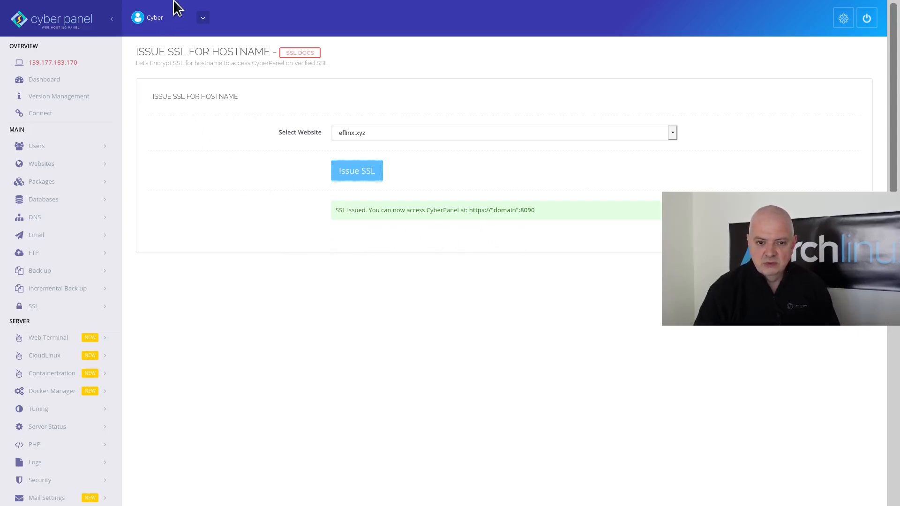
- Reload the panel at eflinx.xyz:8090 to confirm the new certificate is in use
mouse_move(145, 19)
left_click(73, 50)
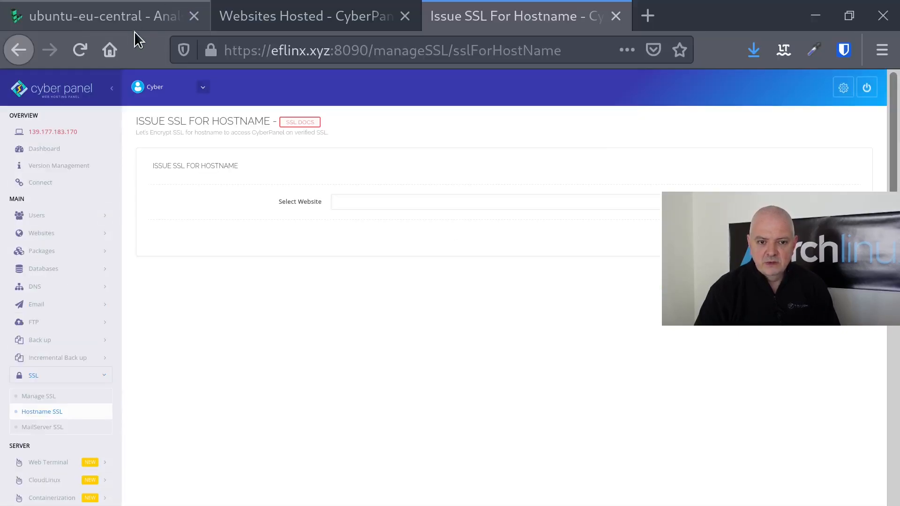
mouse_move(209, 55)
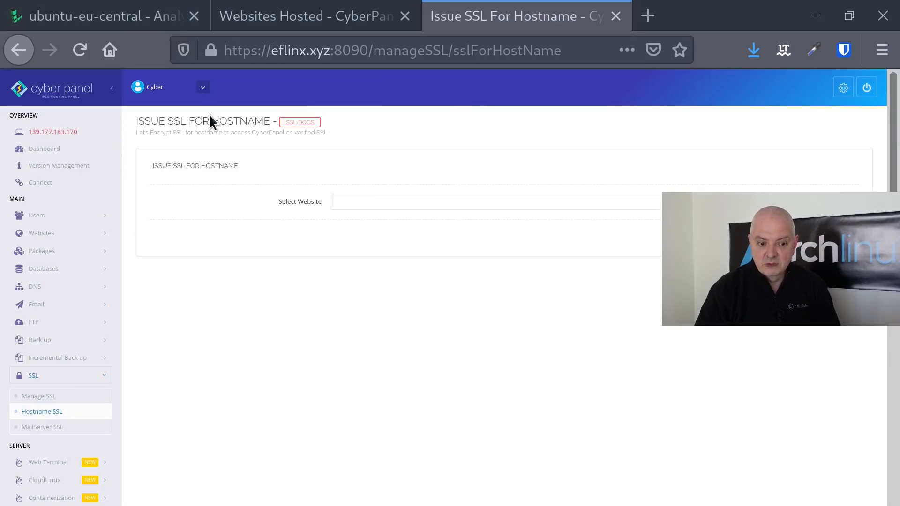
key("F11")
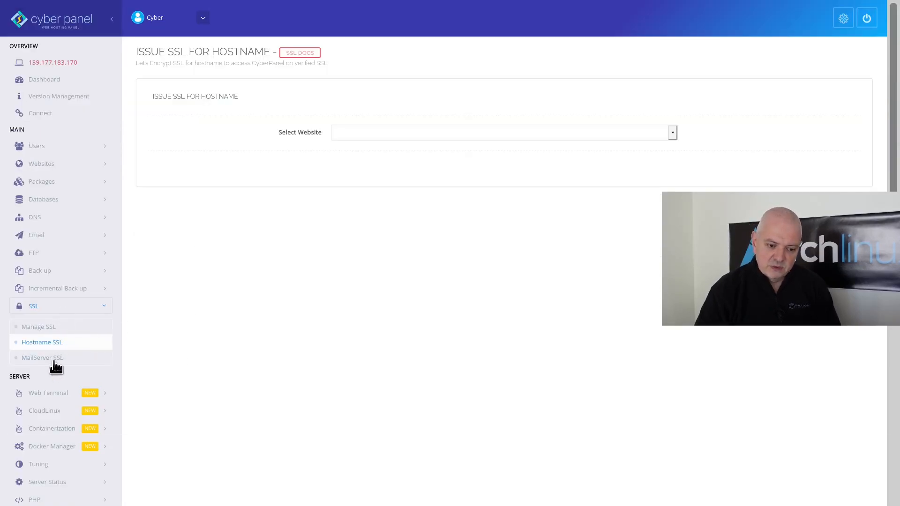